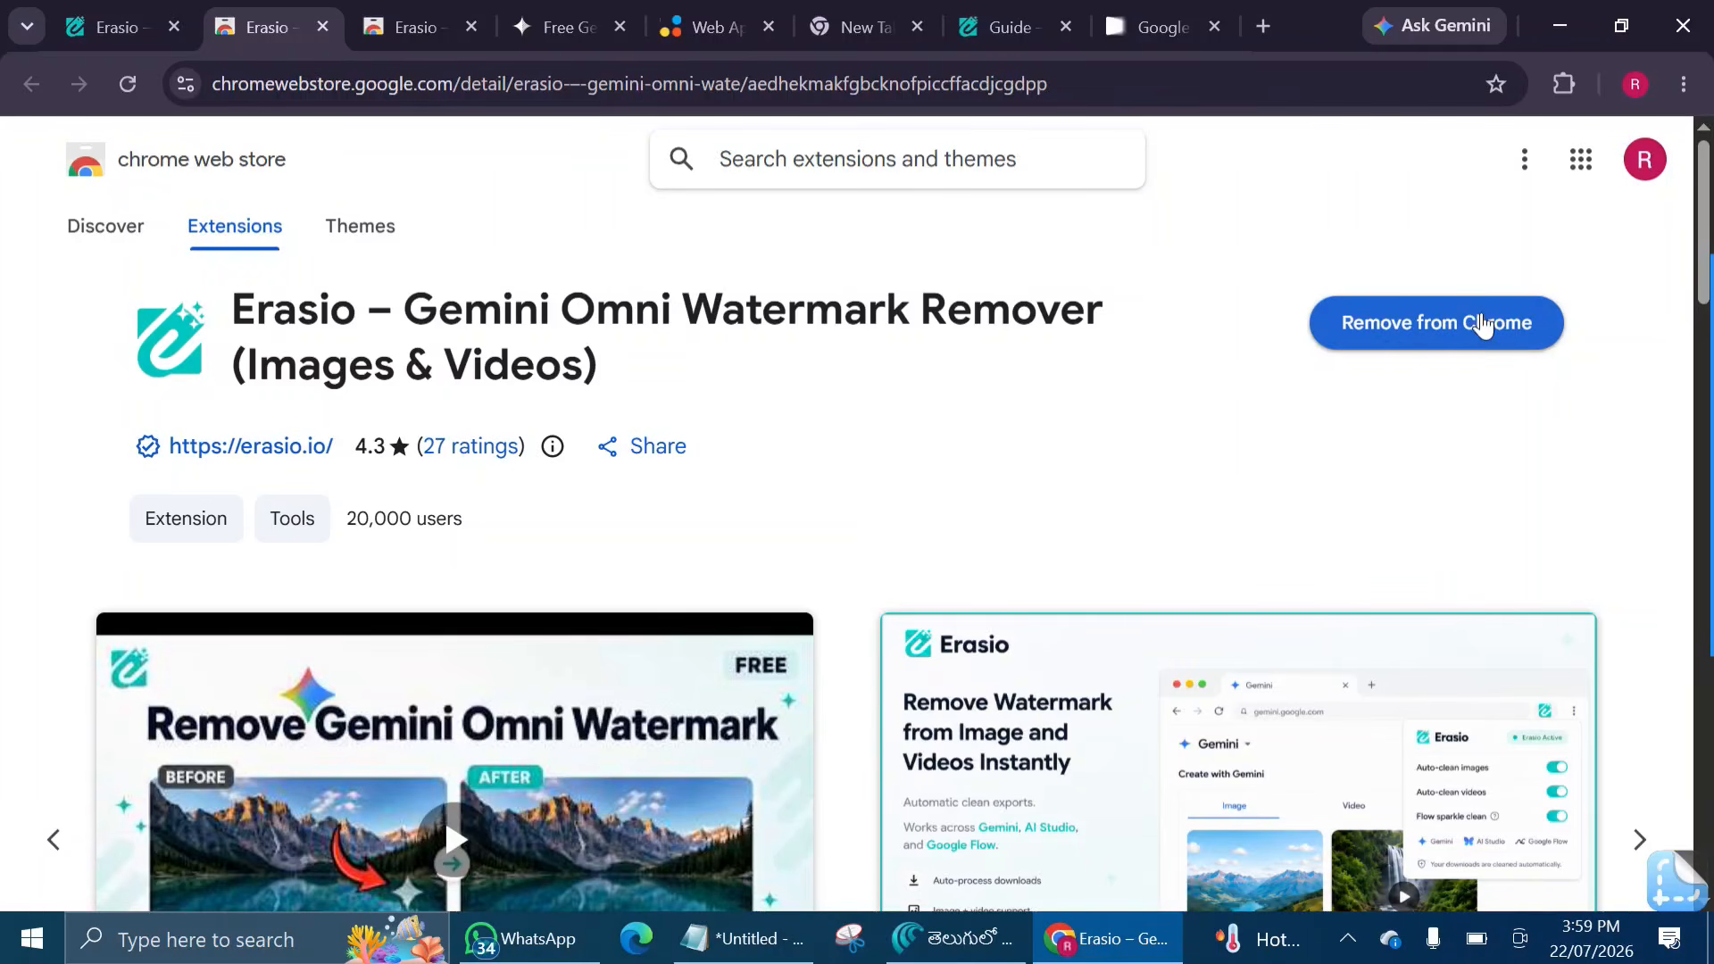
Create a new Google Flow project and set it to generate a single video output (1x).
click(1551, 83)
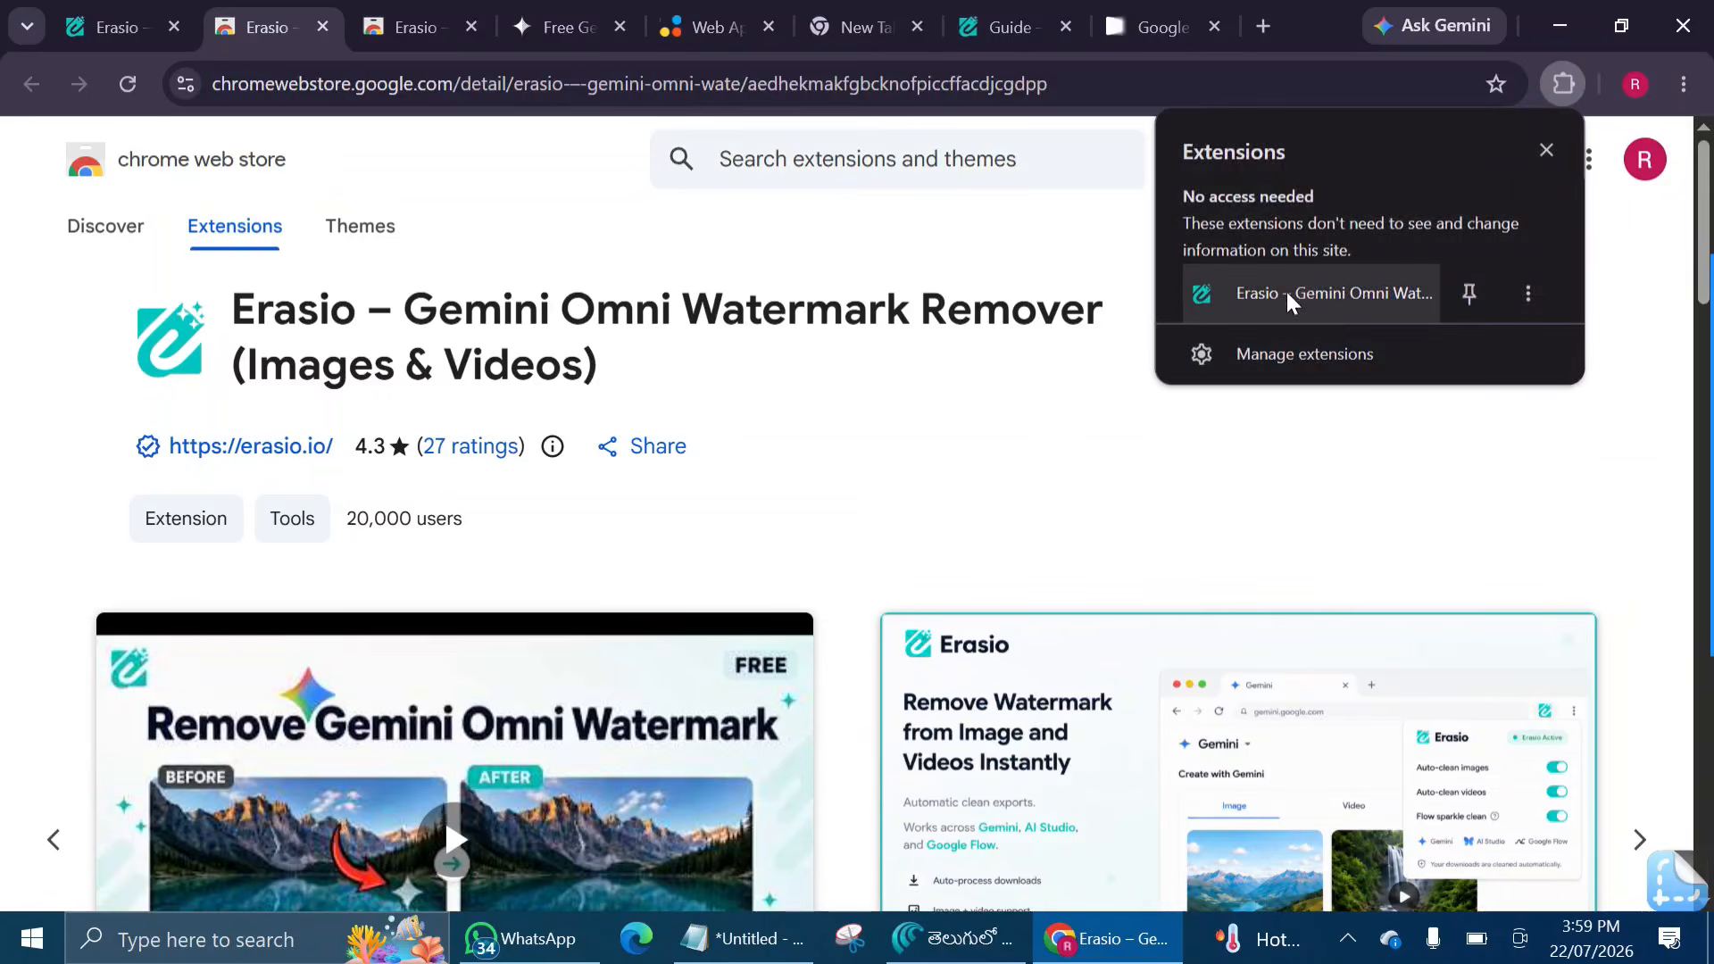
click(1128, 29)
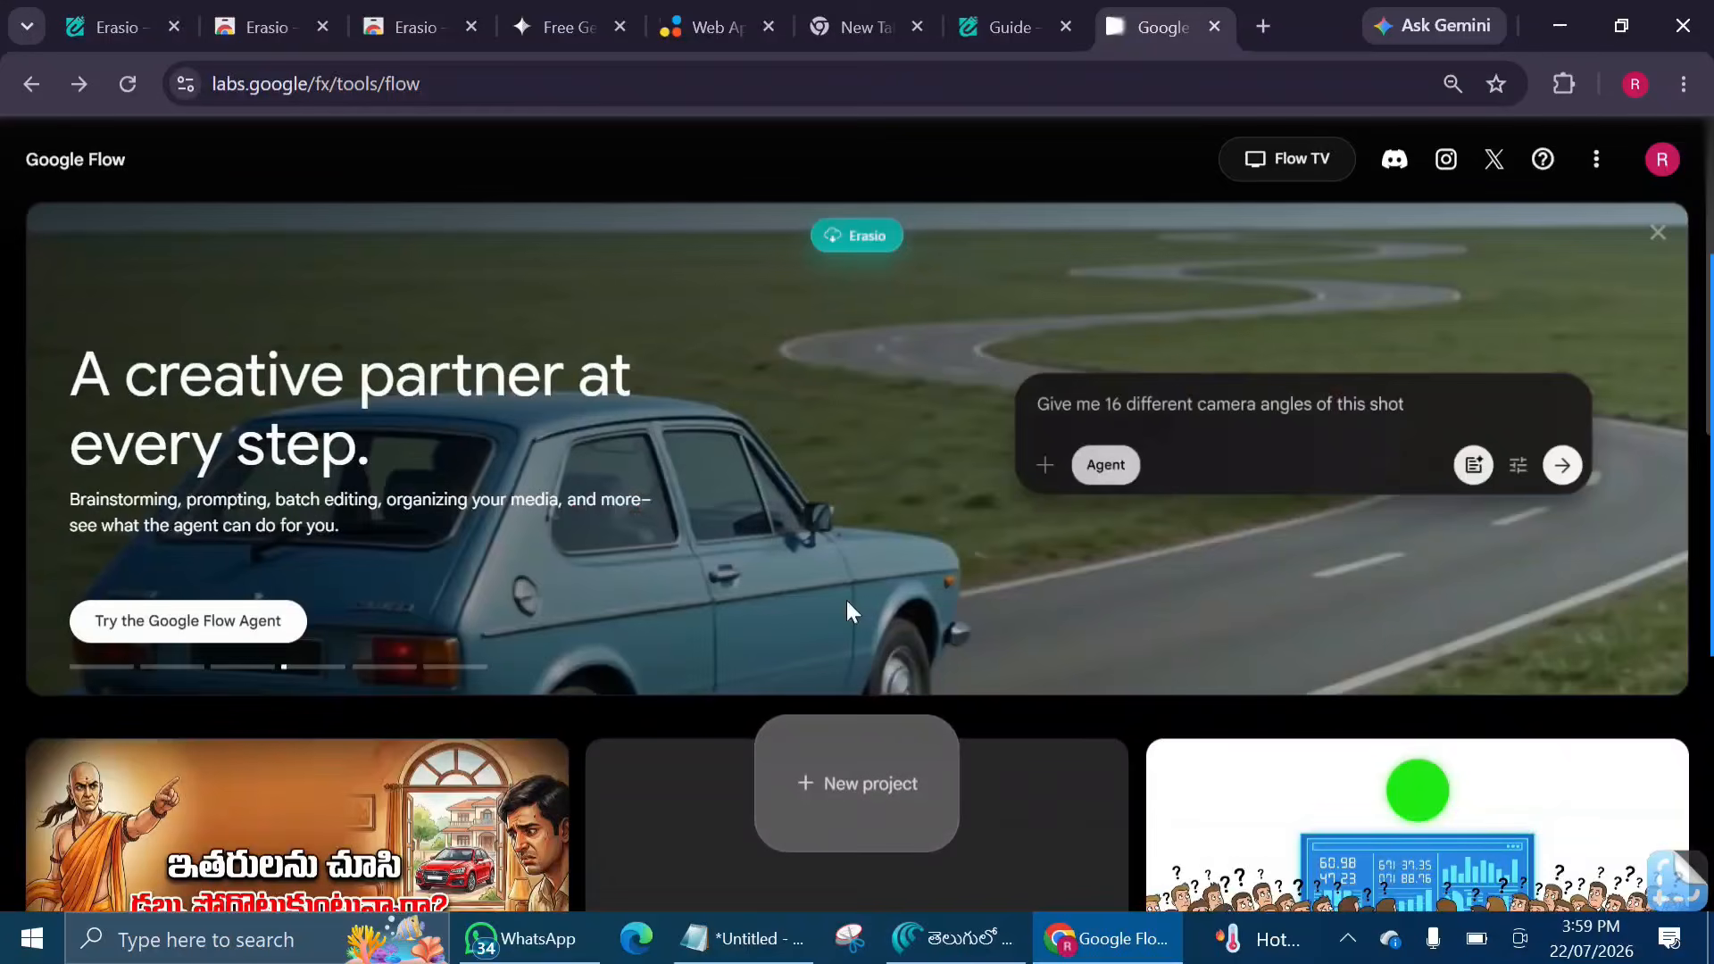
click(838, 769)
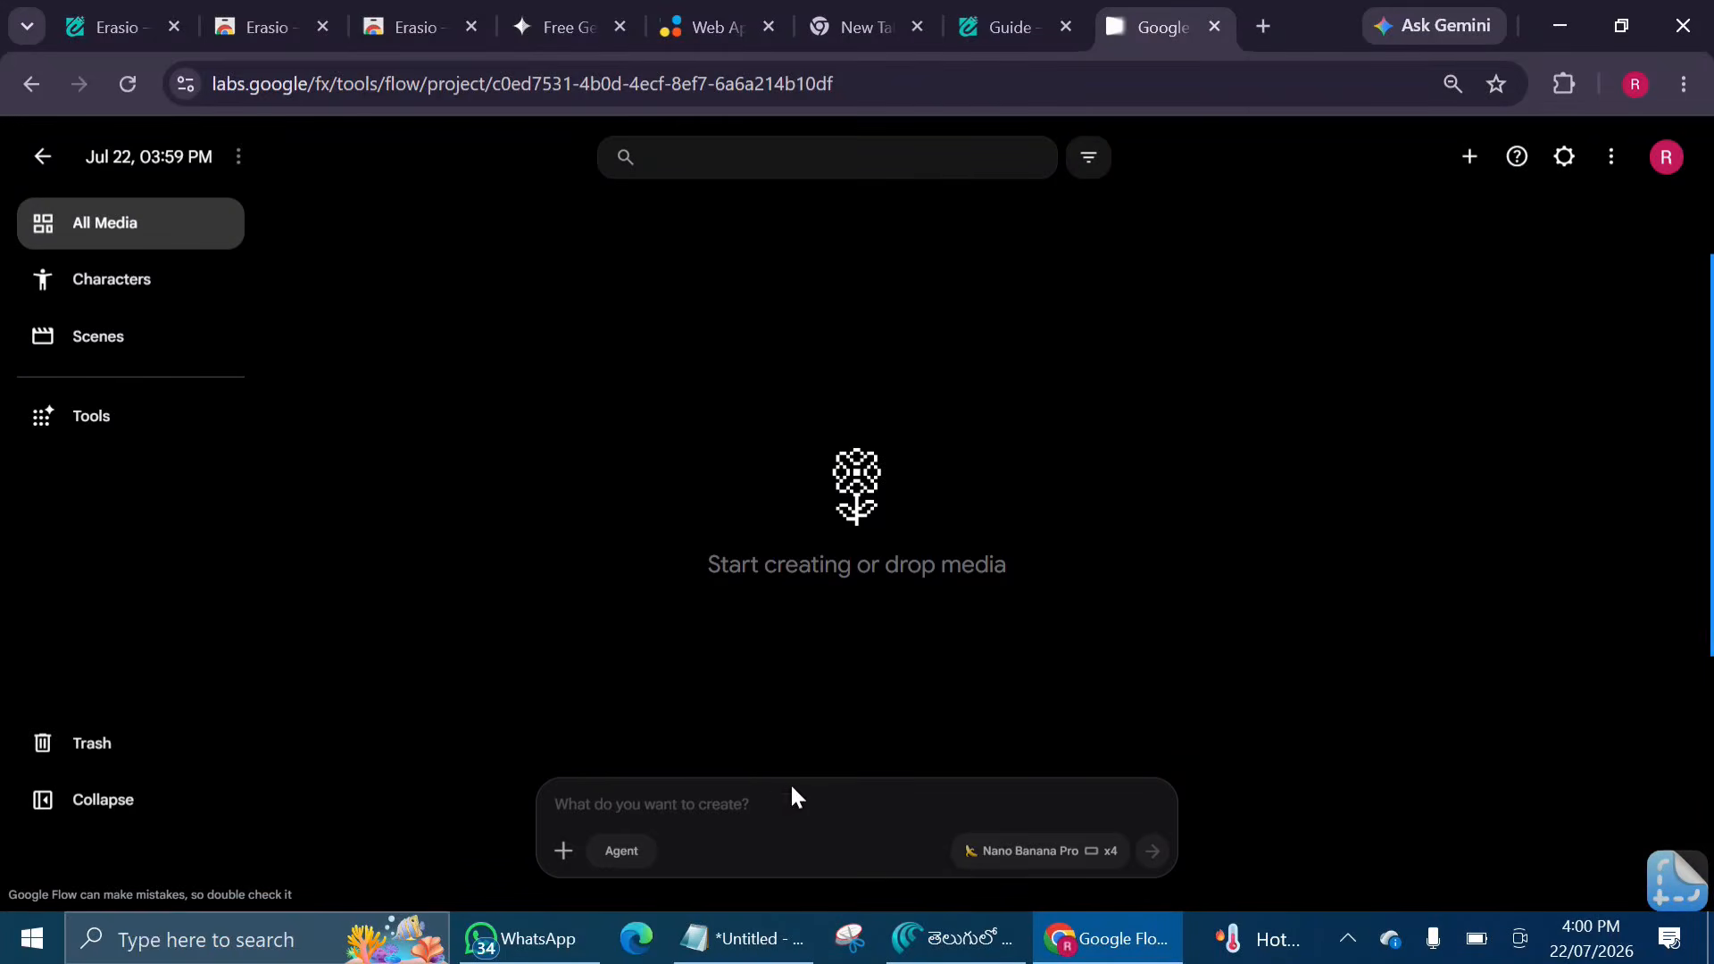
click(1029, 859)
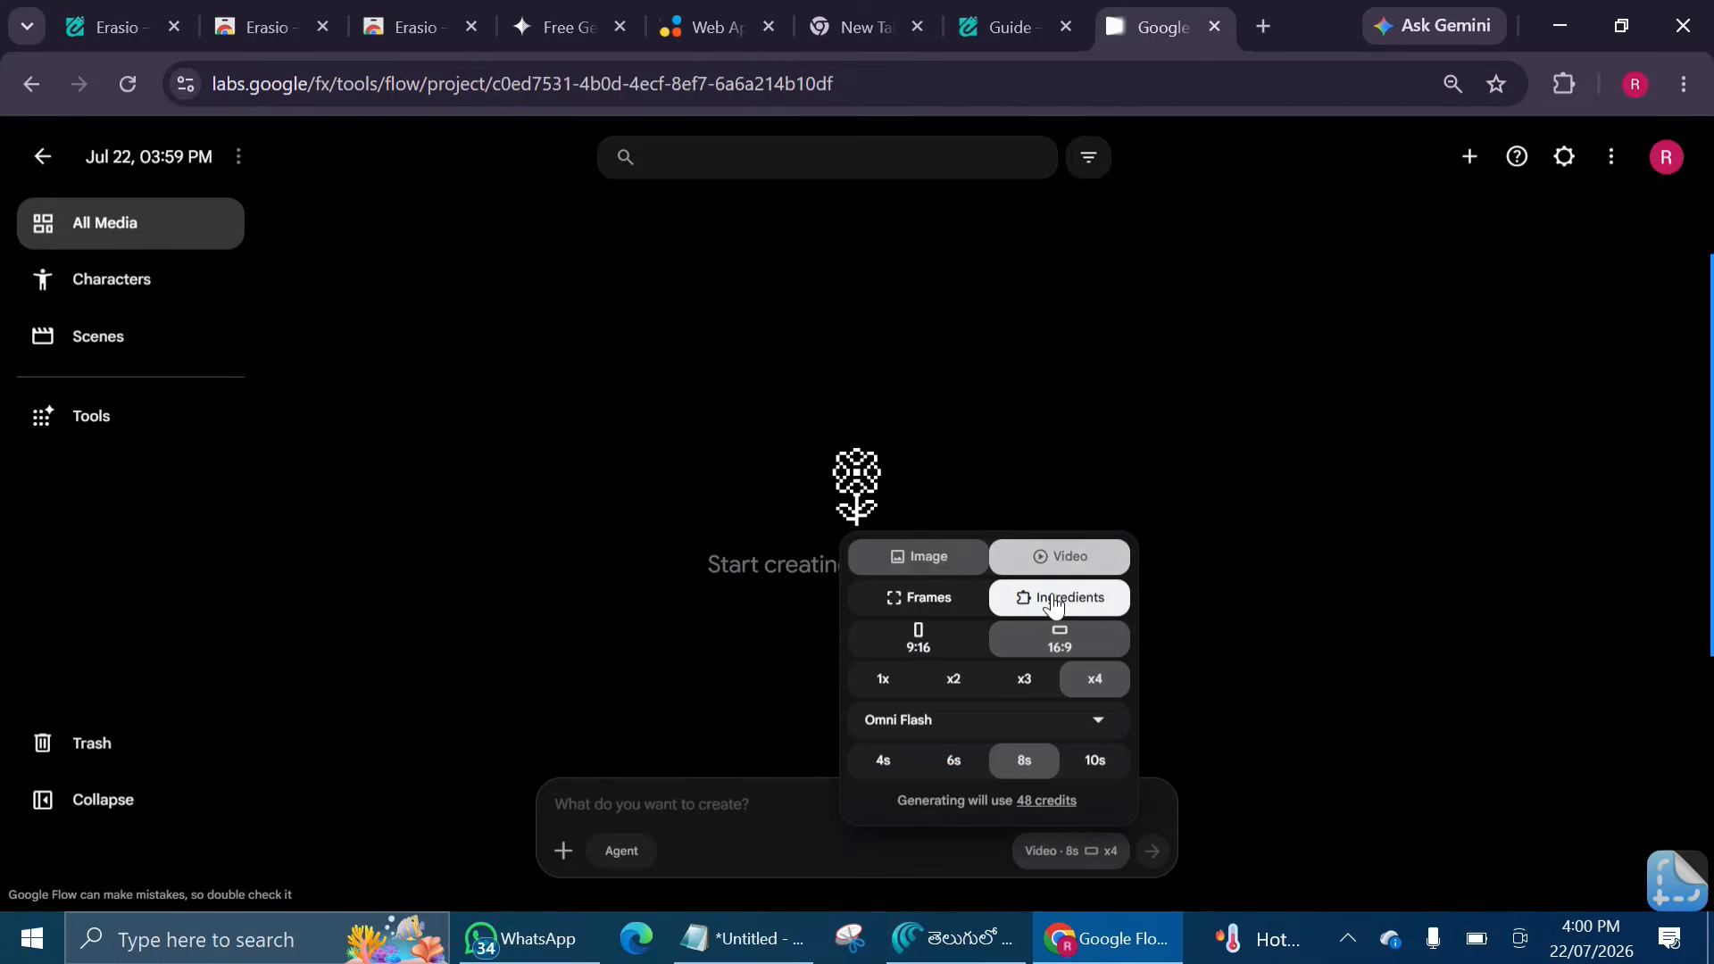
click(878, 680)
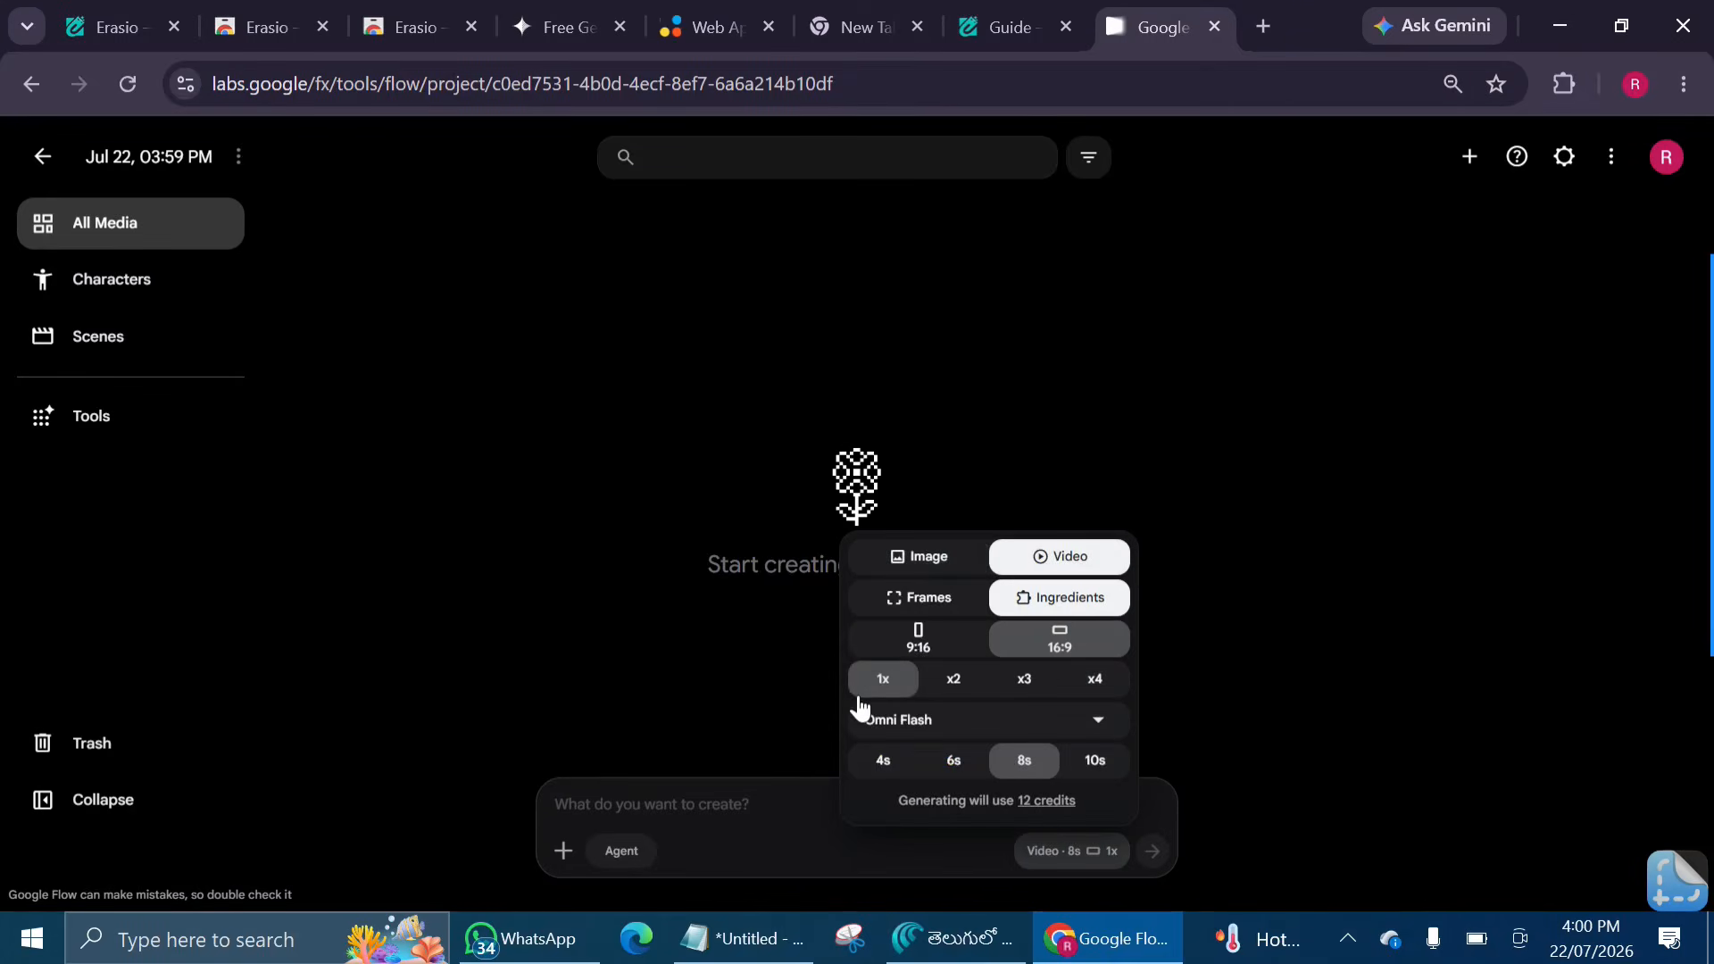
Paste the copied prompt about two cartoon friends in a magical park with Telugu dialogue and generate the video.
click(677, 782)
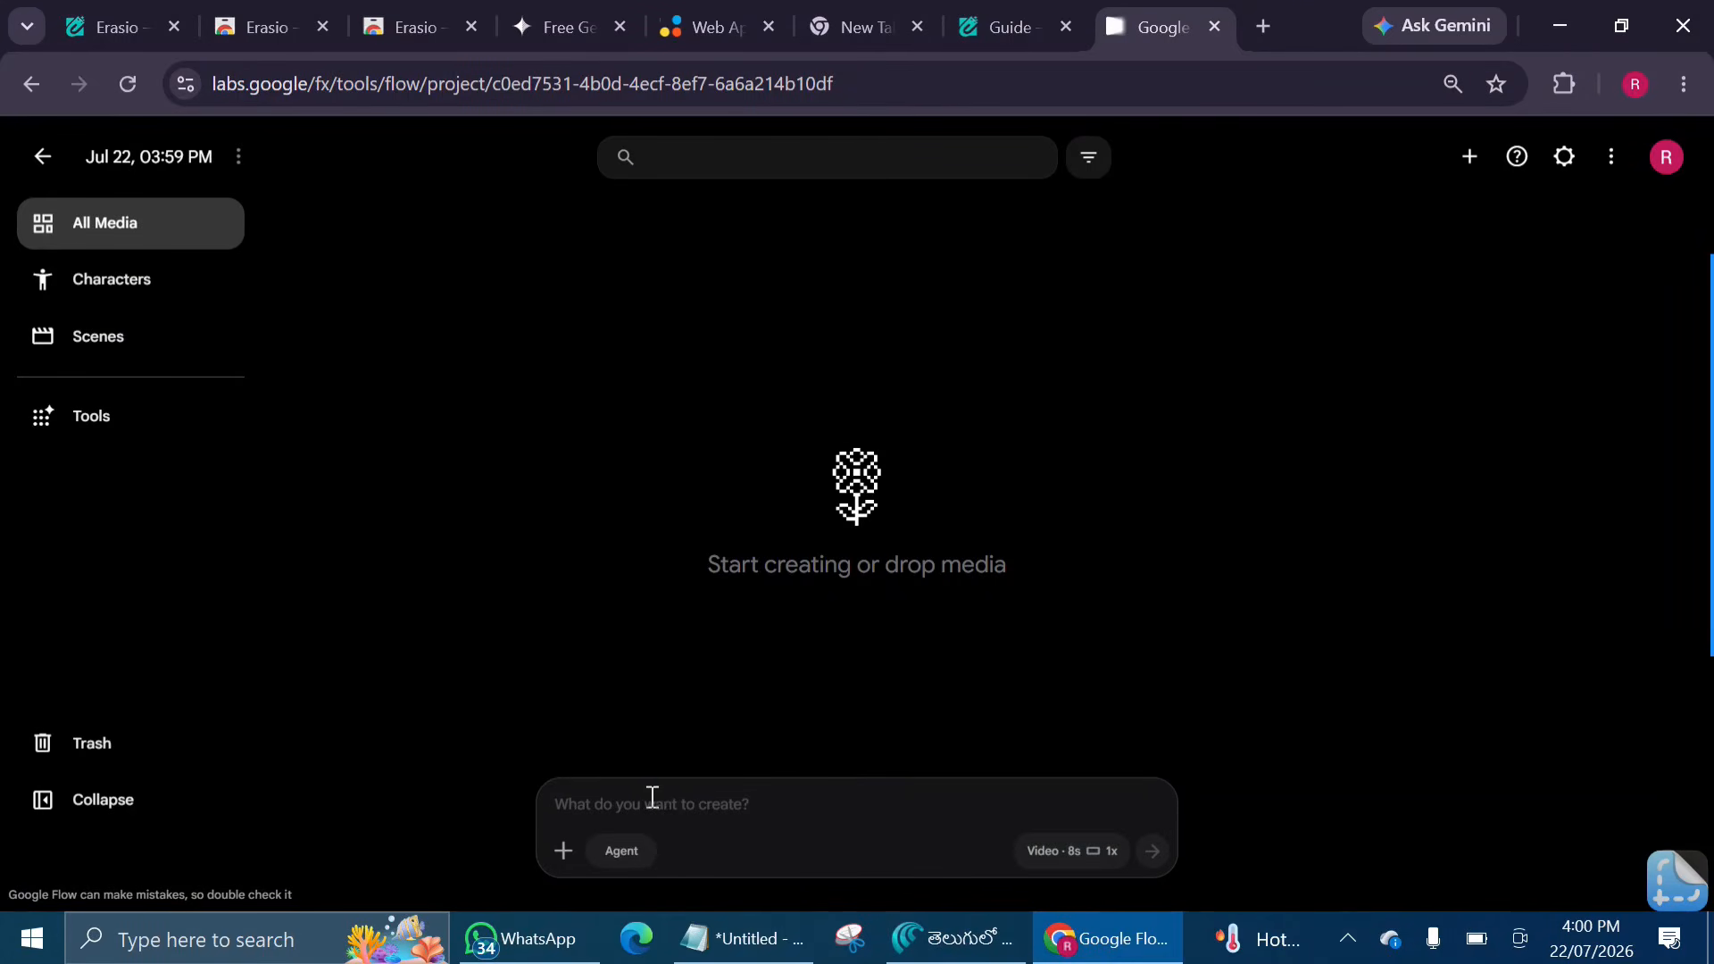
right_click(650, 793)
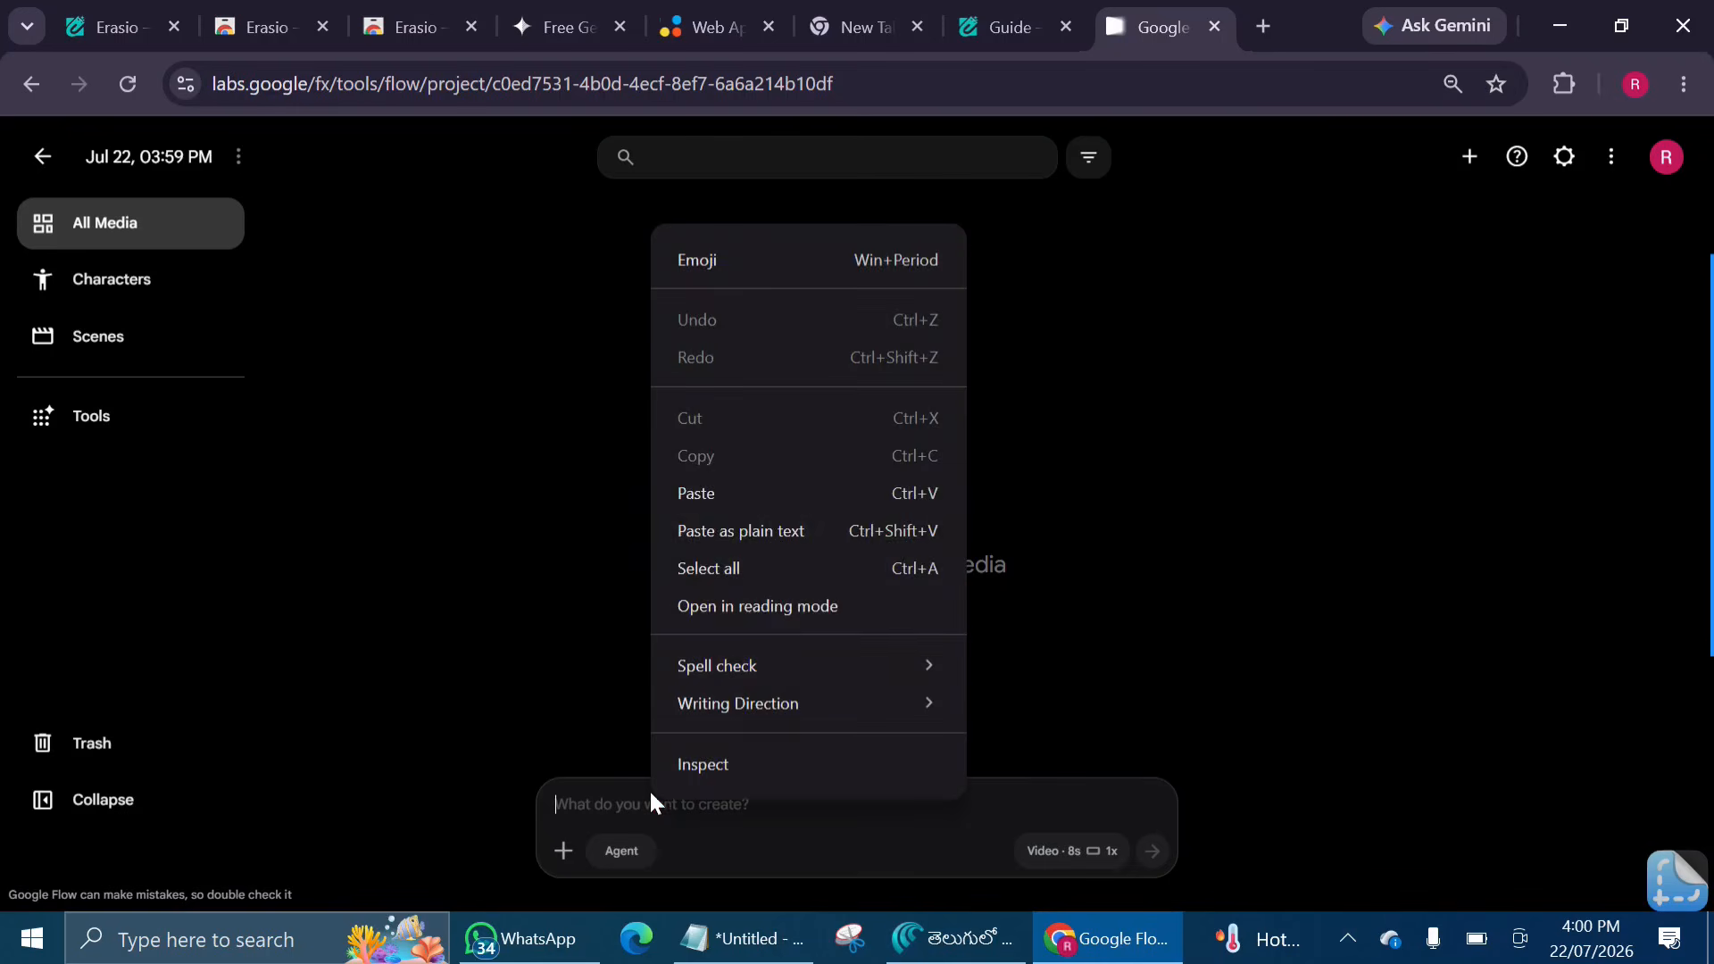
click(711, 503)
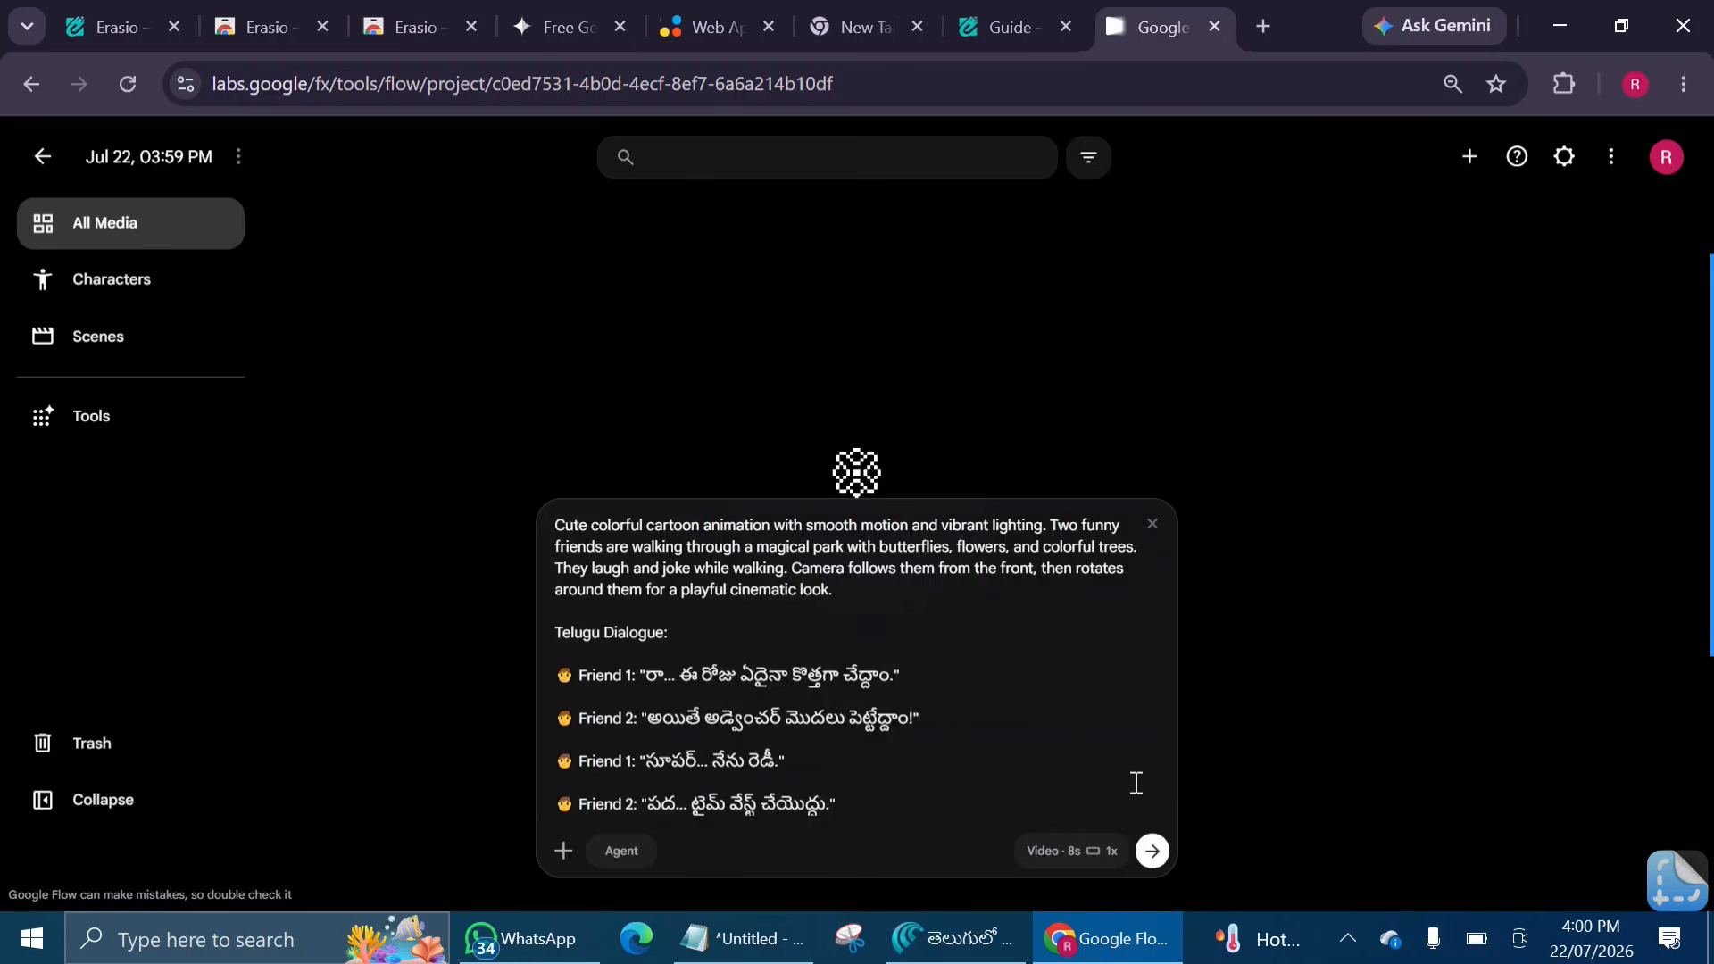
click(1151, 846)
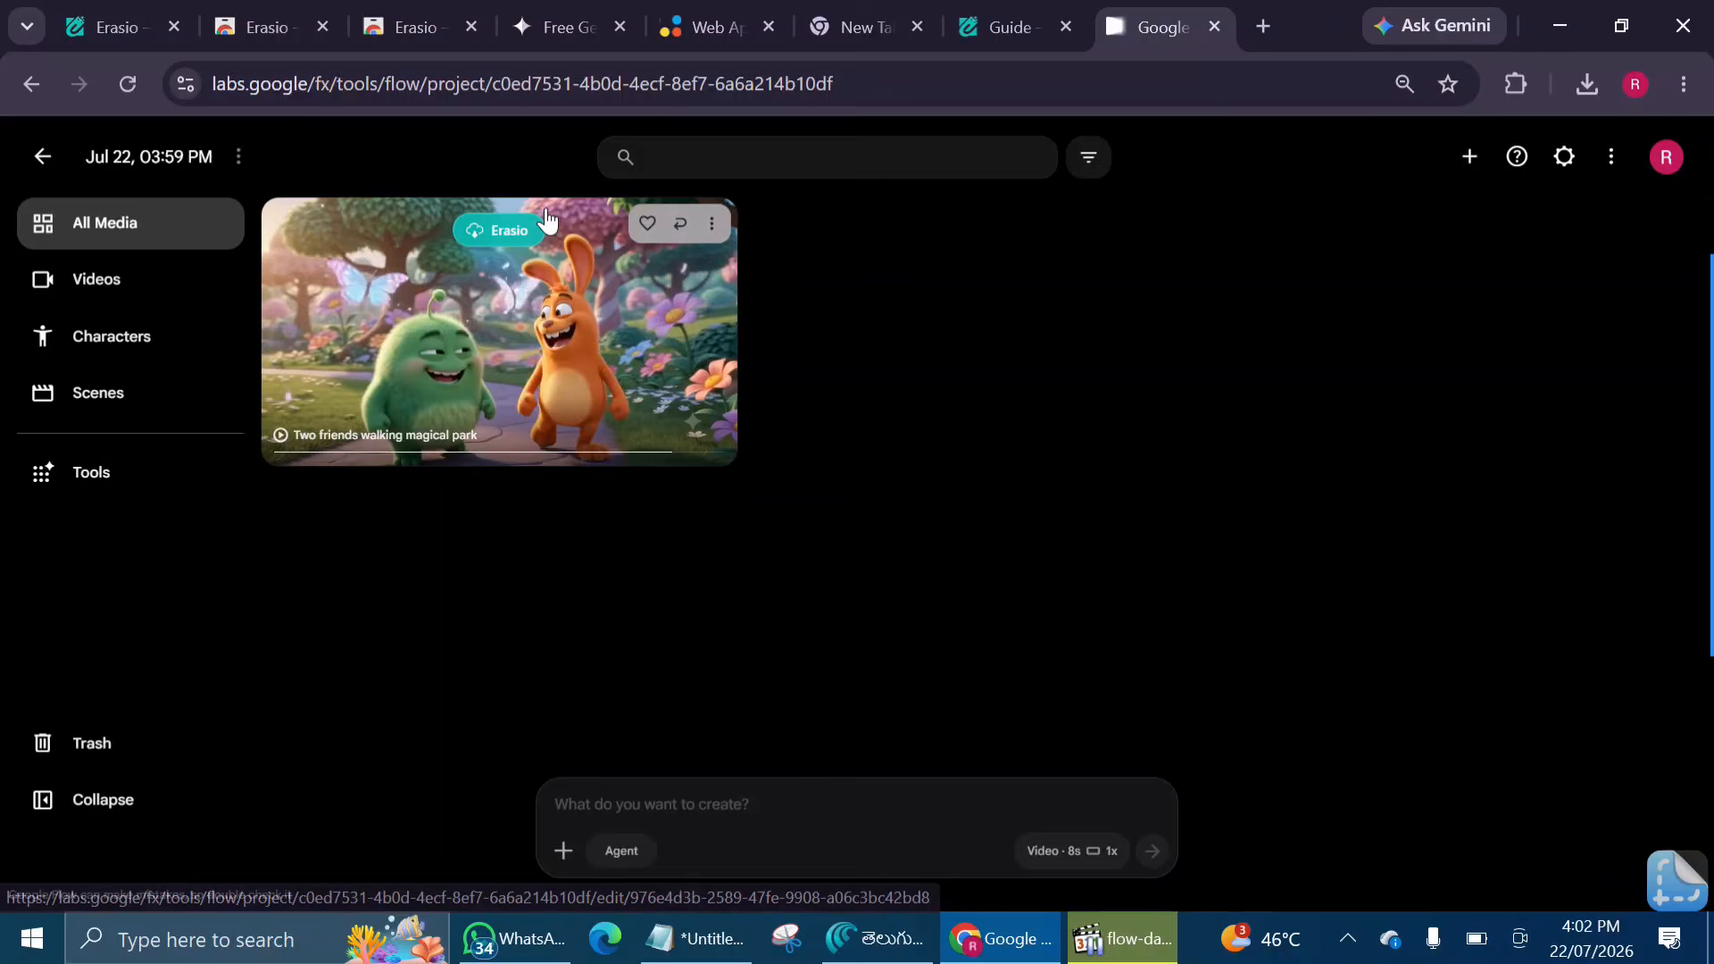
Save the generated video through Erasio's watermark removal, then open the downloaded MP4 and view it full screen.
click(500, 237)
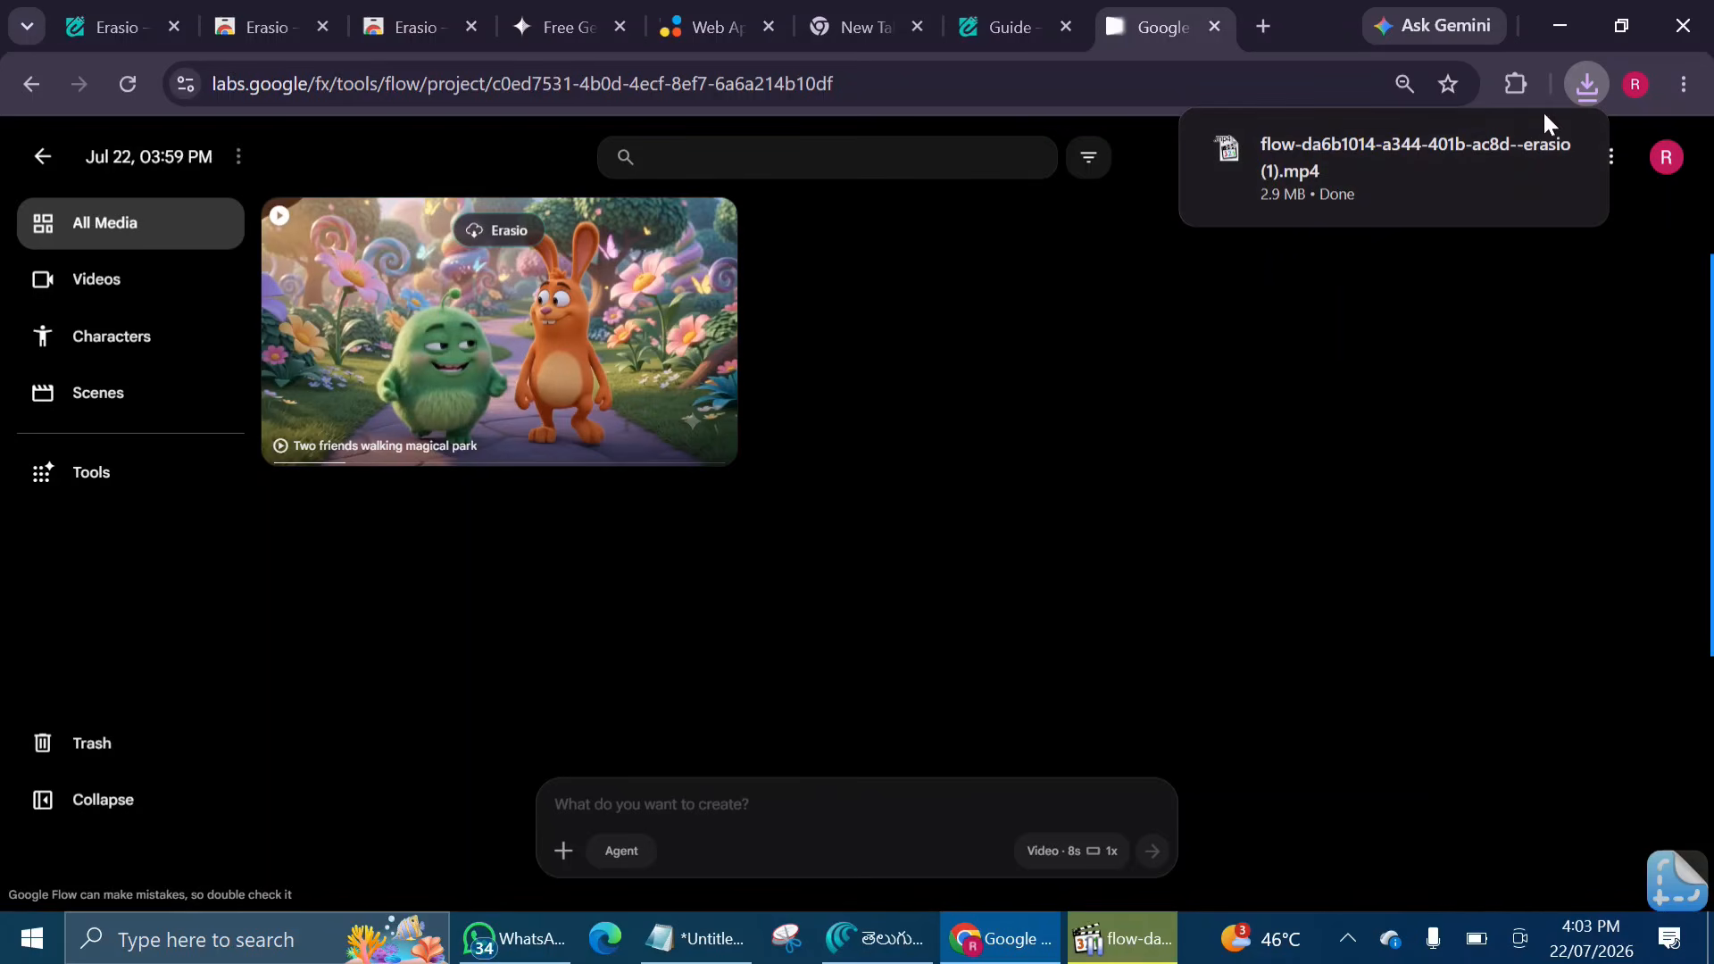
mouse_move(1355, 173)
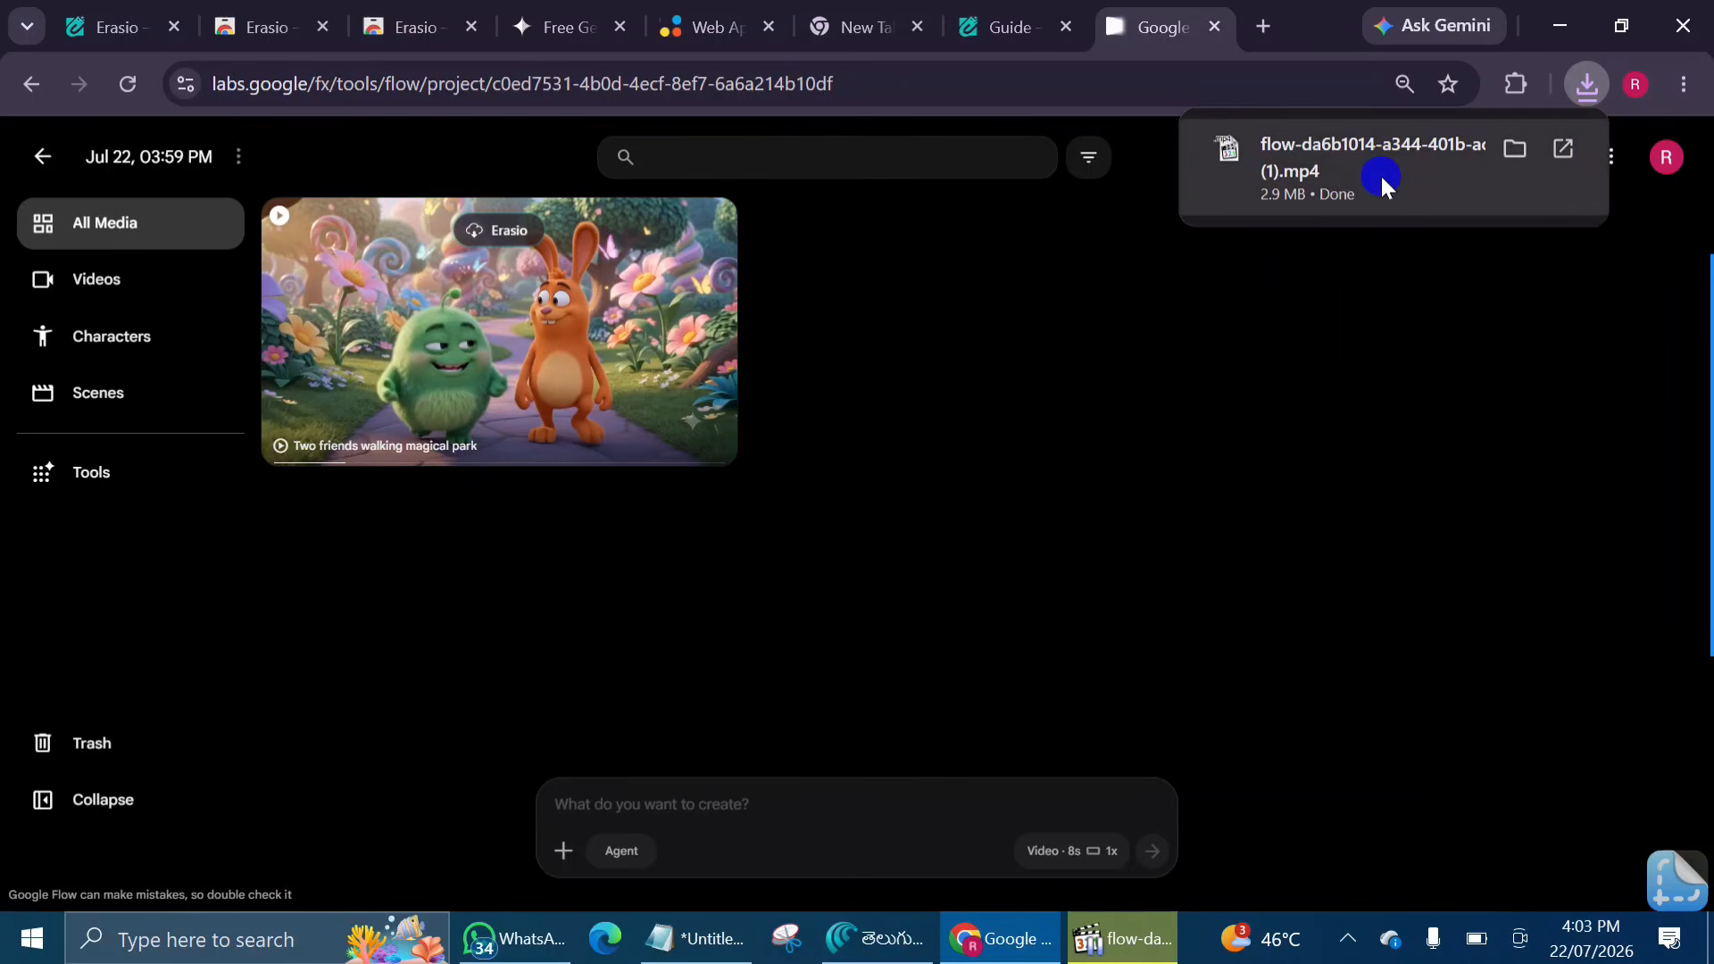
click(1382, 178)
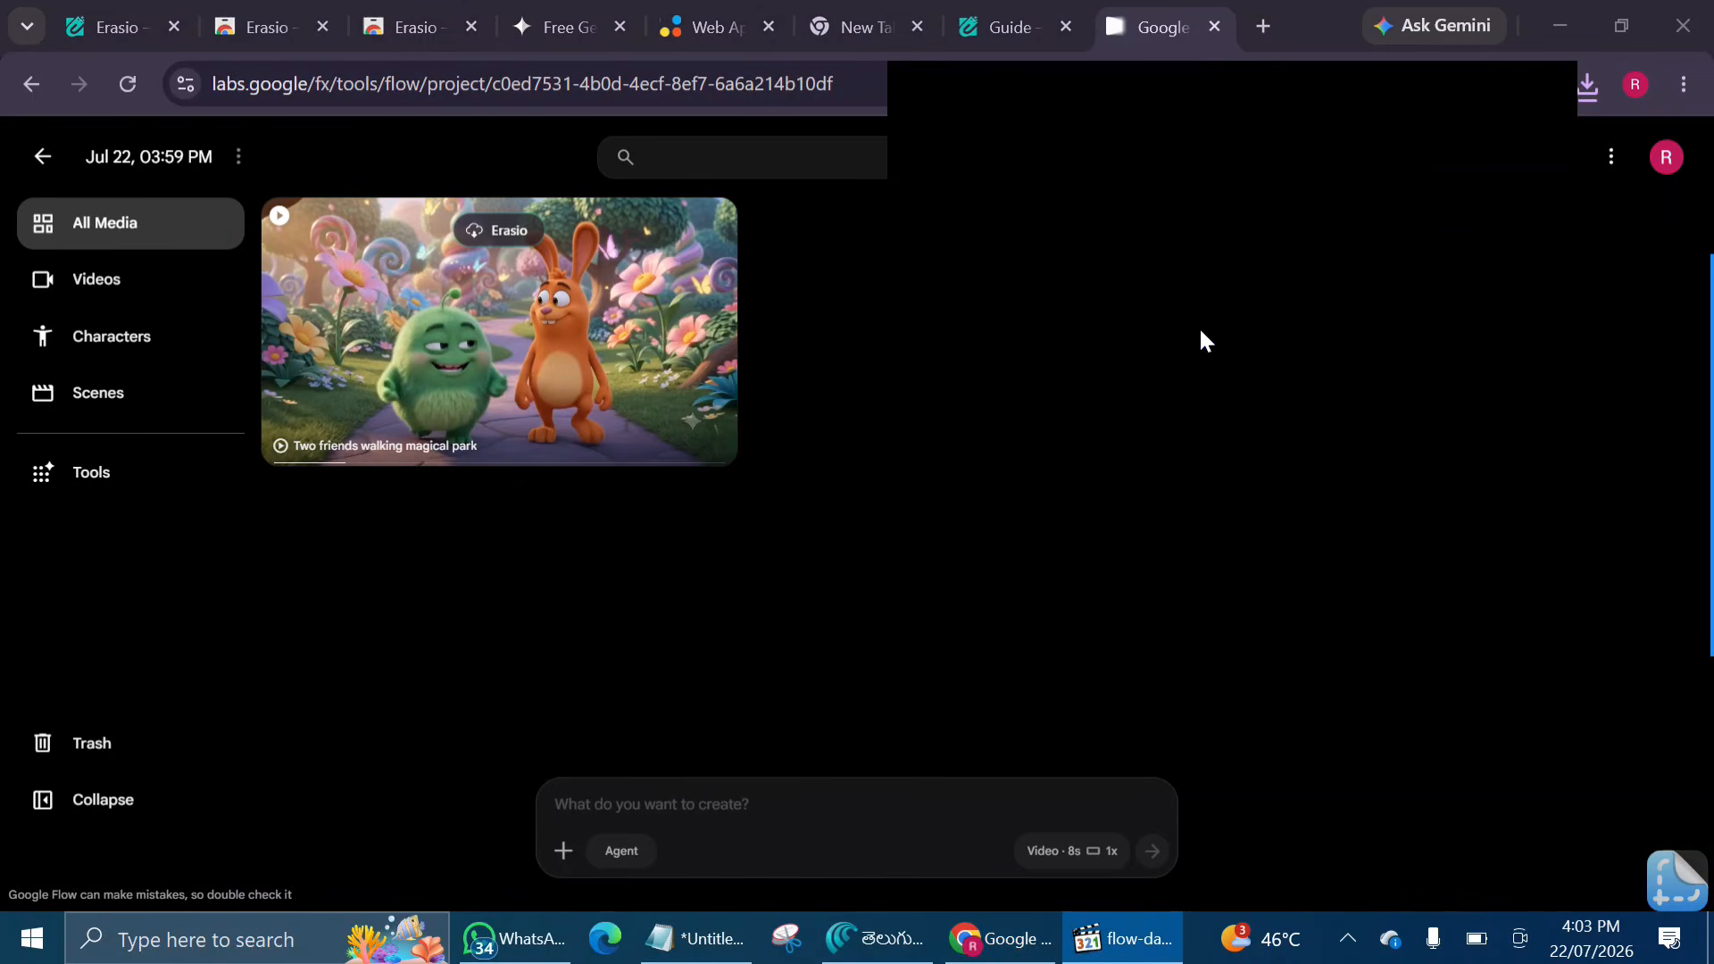
drag(1192, 323, 770, 377)
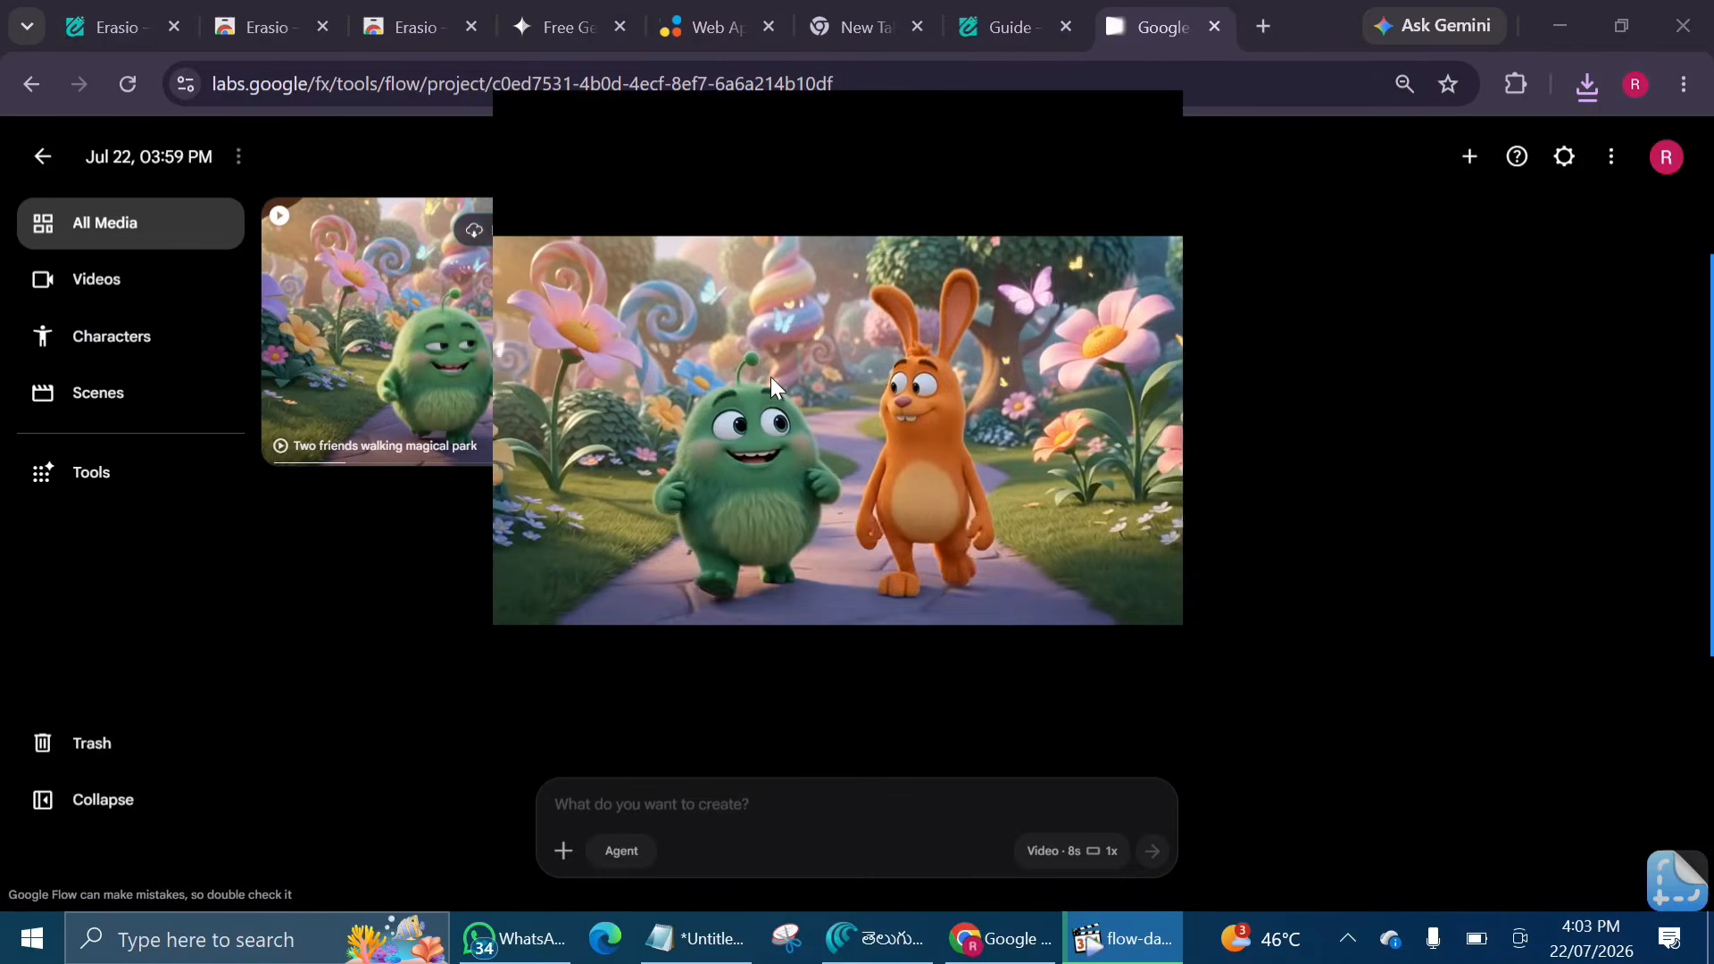
double_click(770, 377)
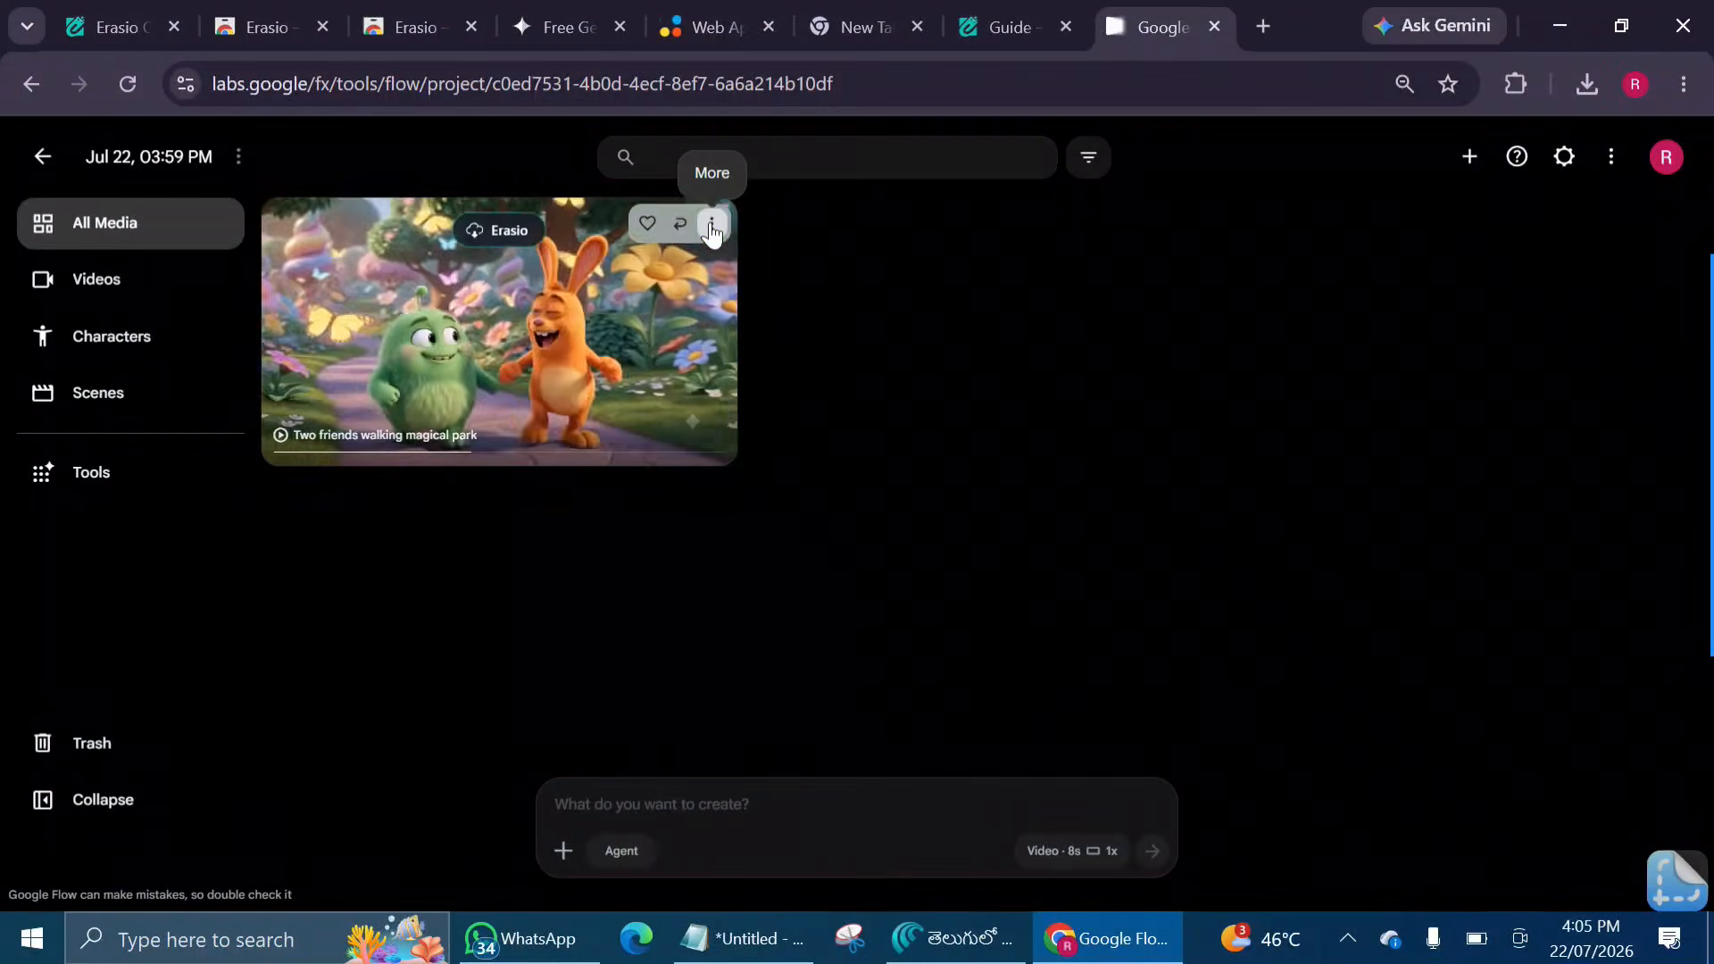
Download the magical park video from Flow at 720p original size.
click(711, 226)
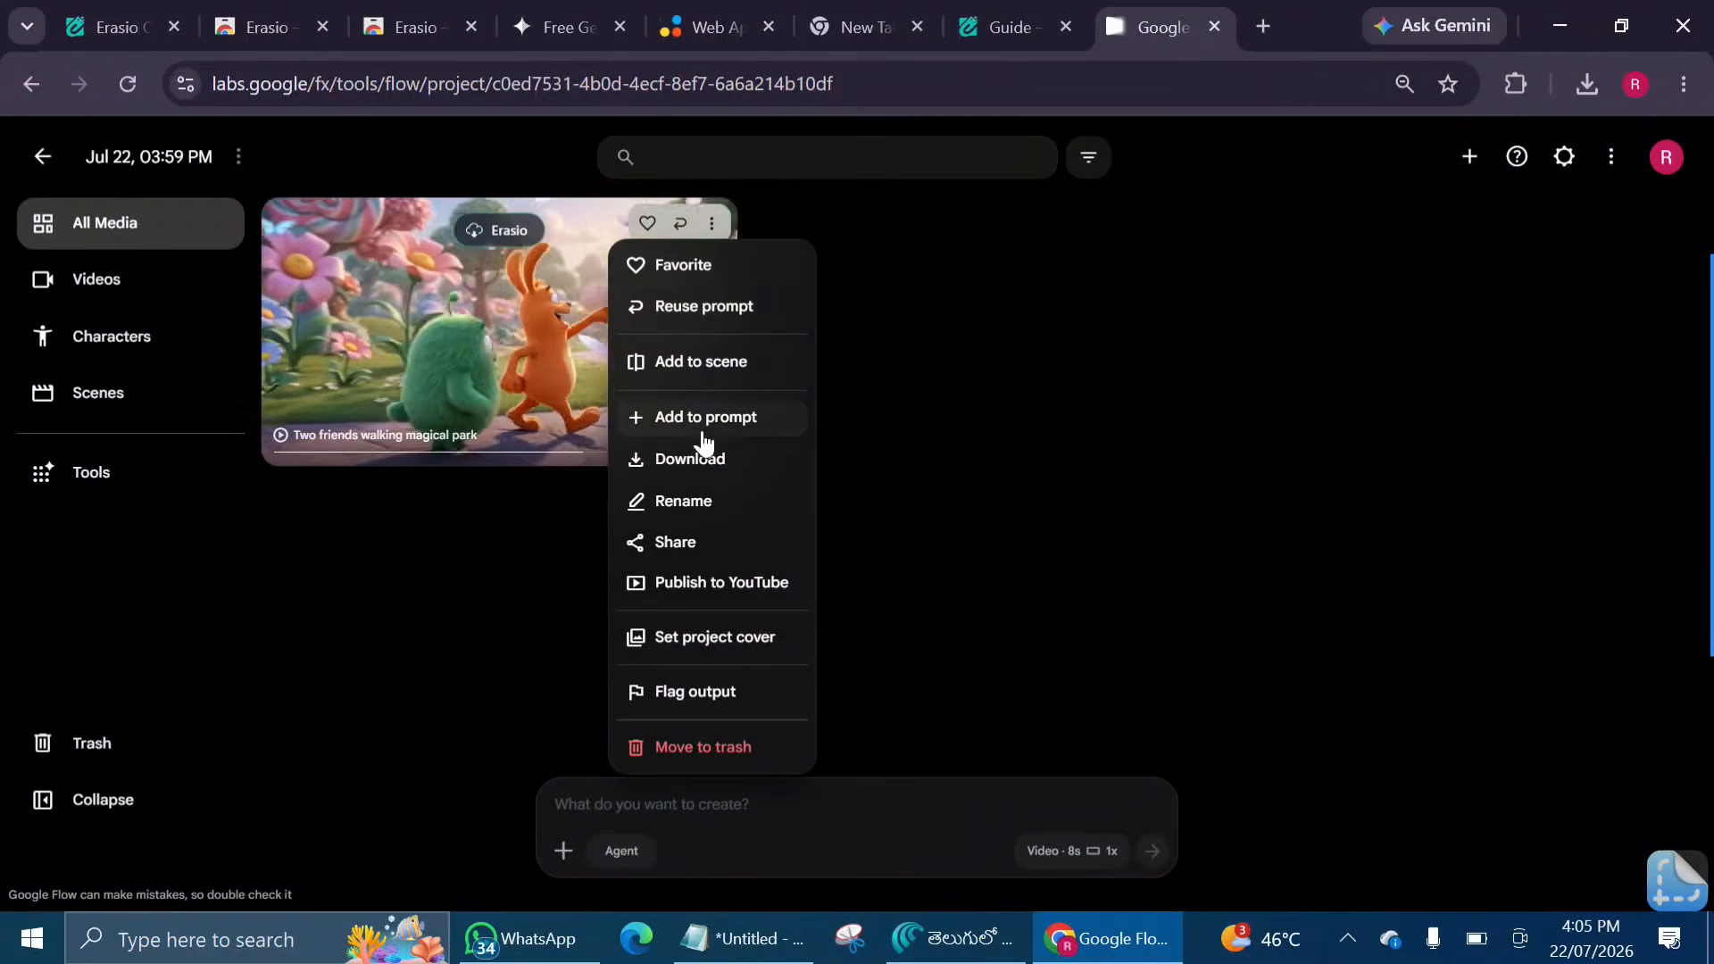
mouse_move(701, 461)
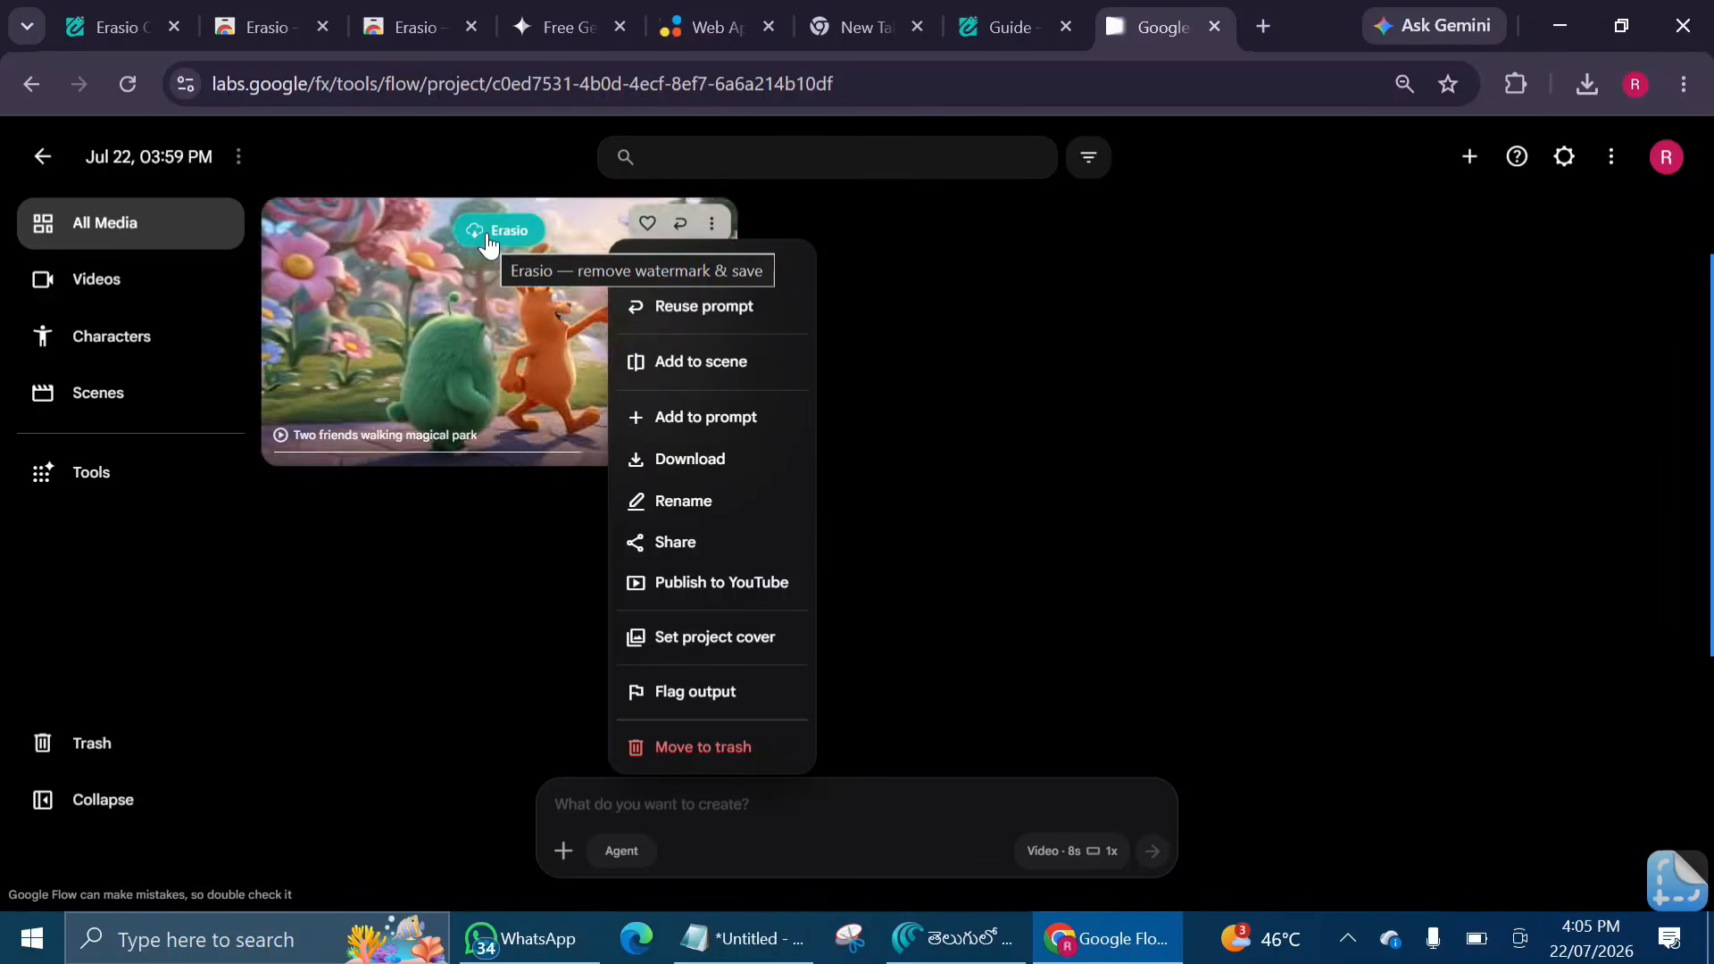
click(960, 356)
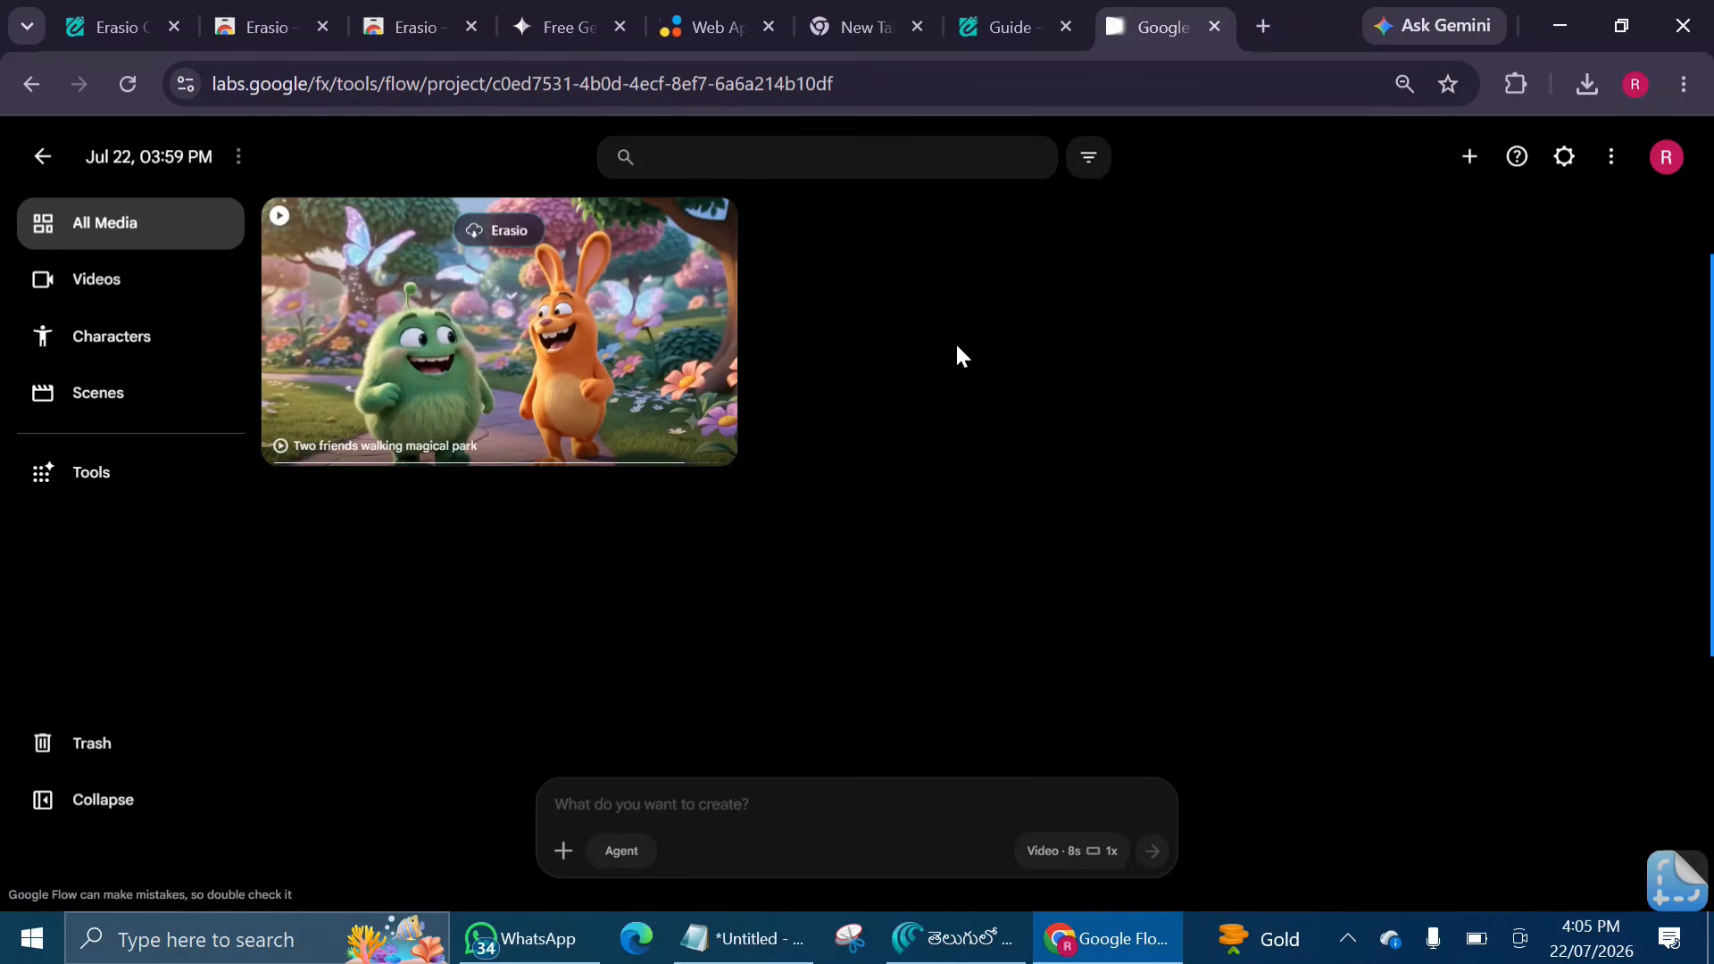
click(720, 231)
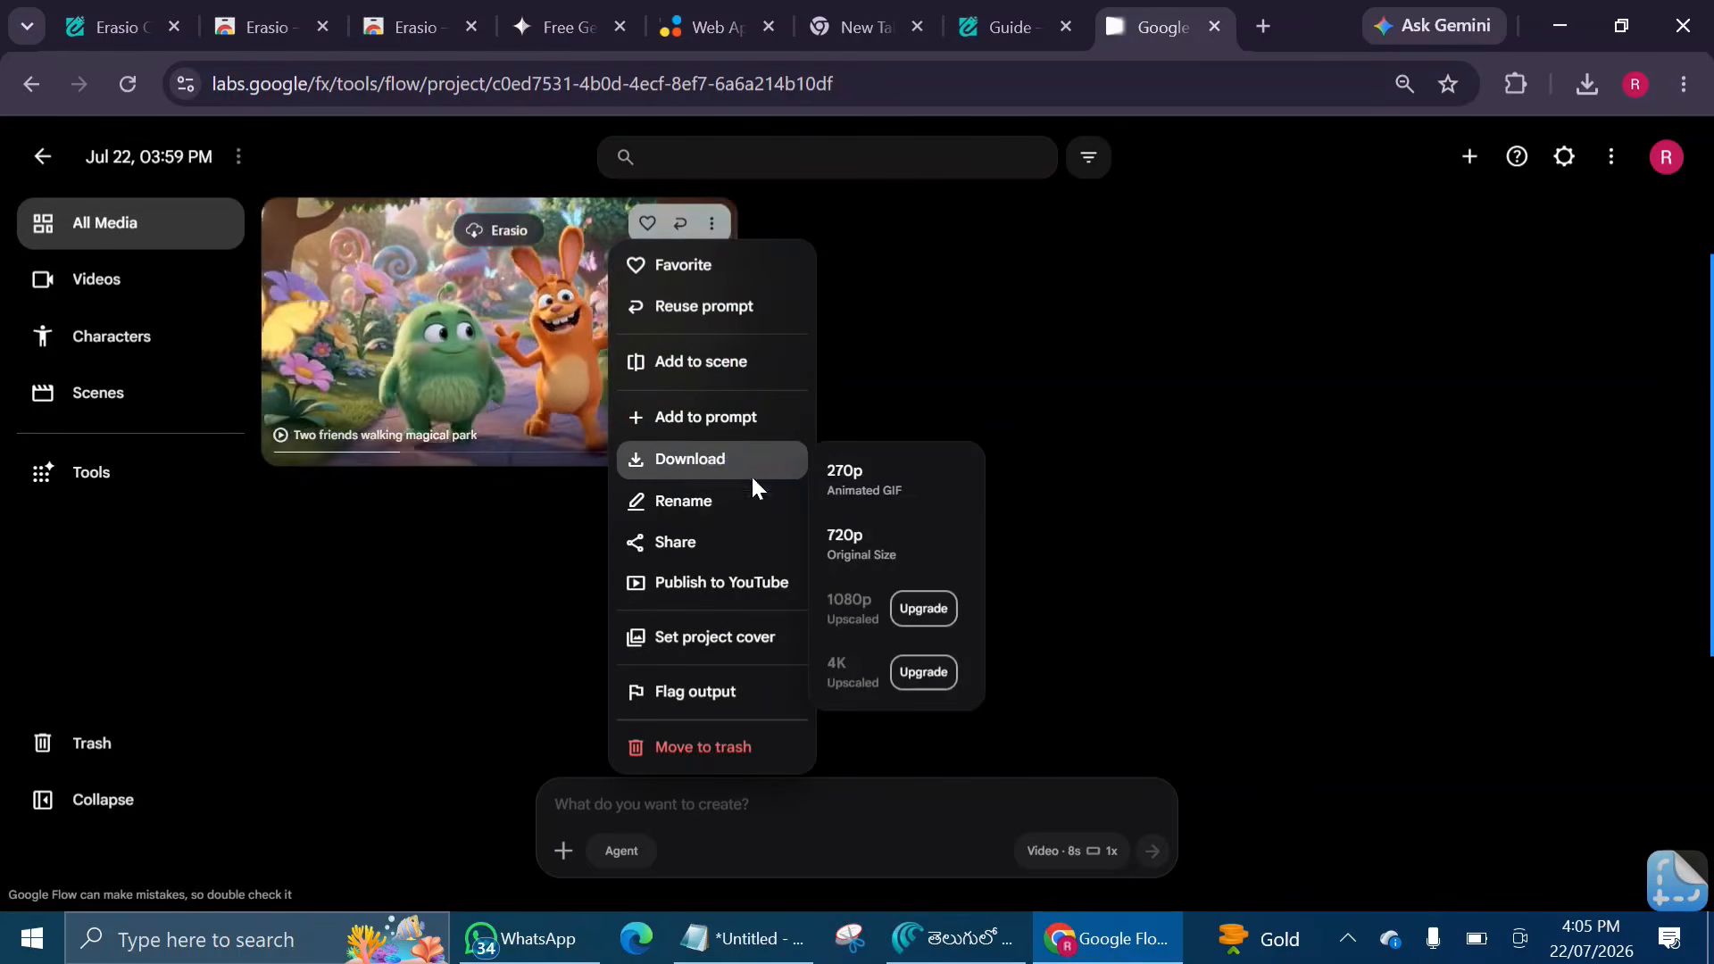
click(828, 542)
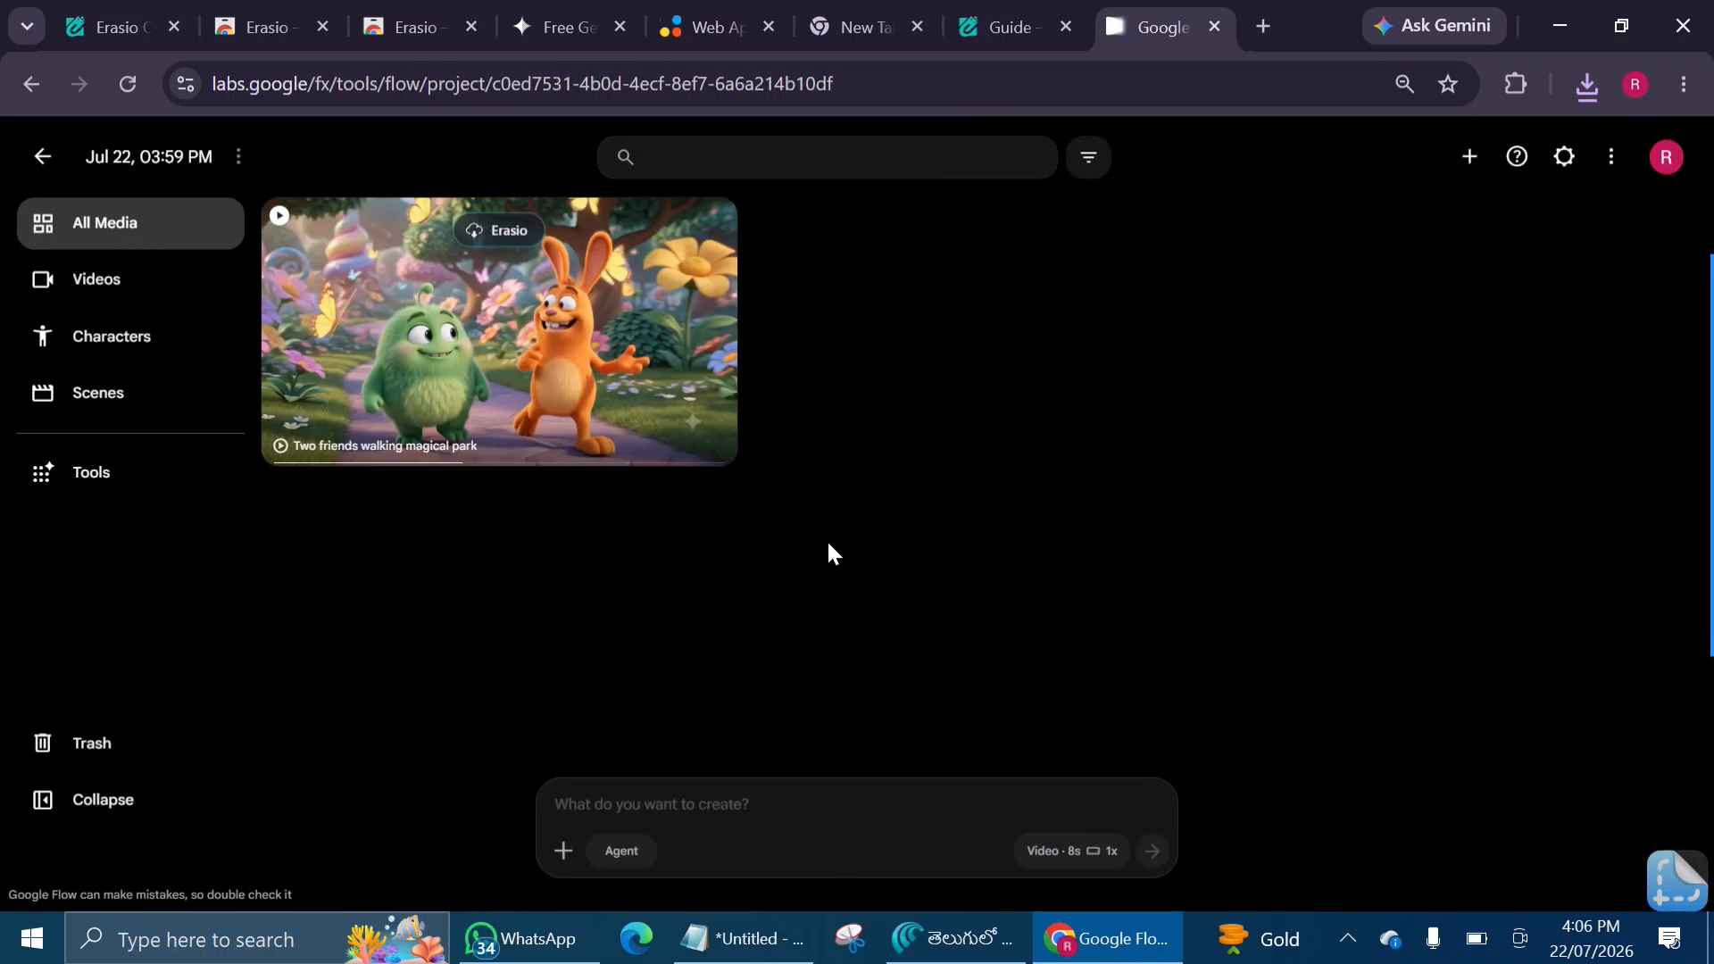
Upload flow-da6b1014-a344-401b-ac8d--erasio (2).mp4 to Erasio's online tool for watermark removal.
click(116, 39)
scroll(628, 357, up, 6)
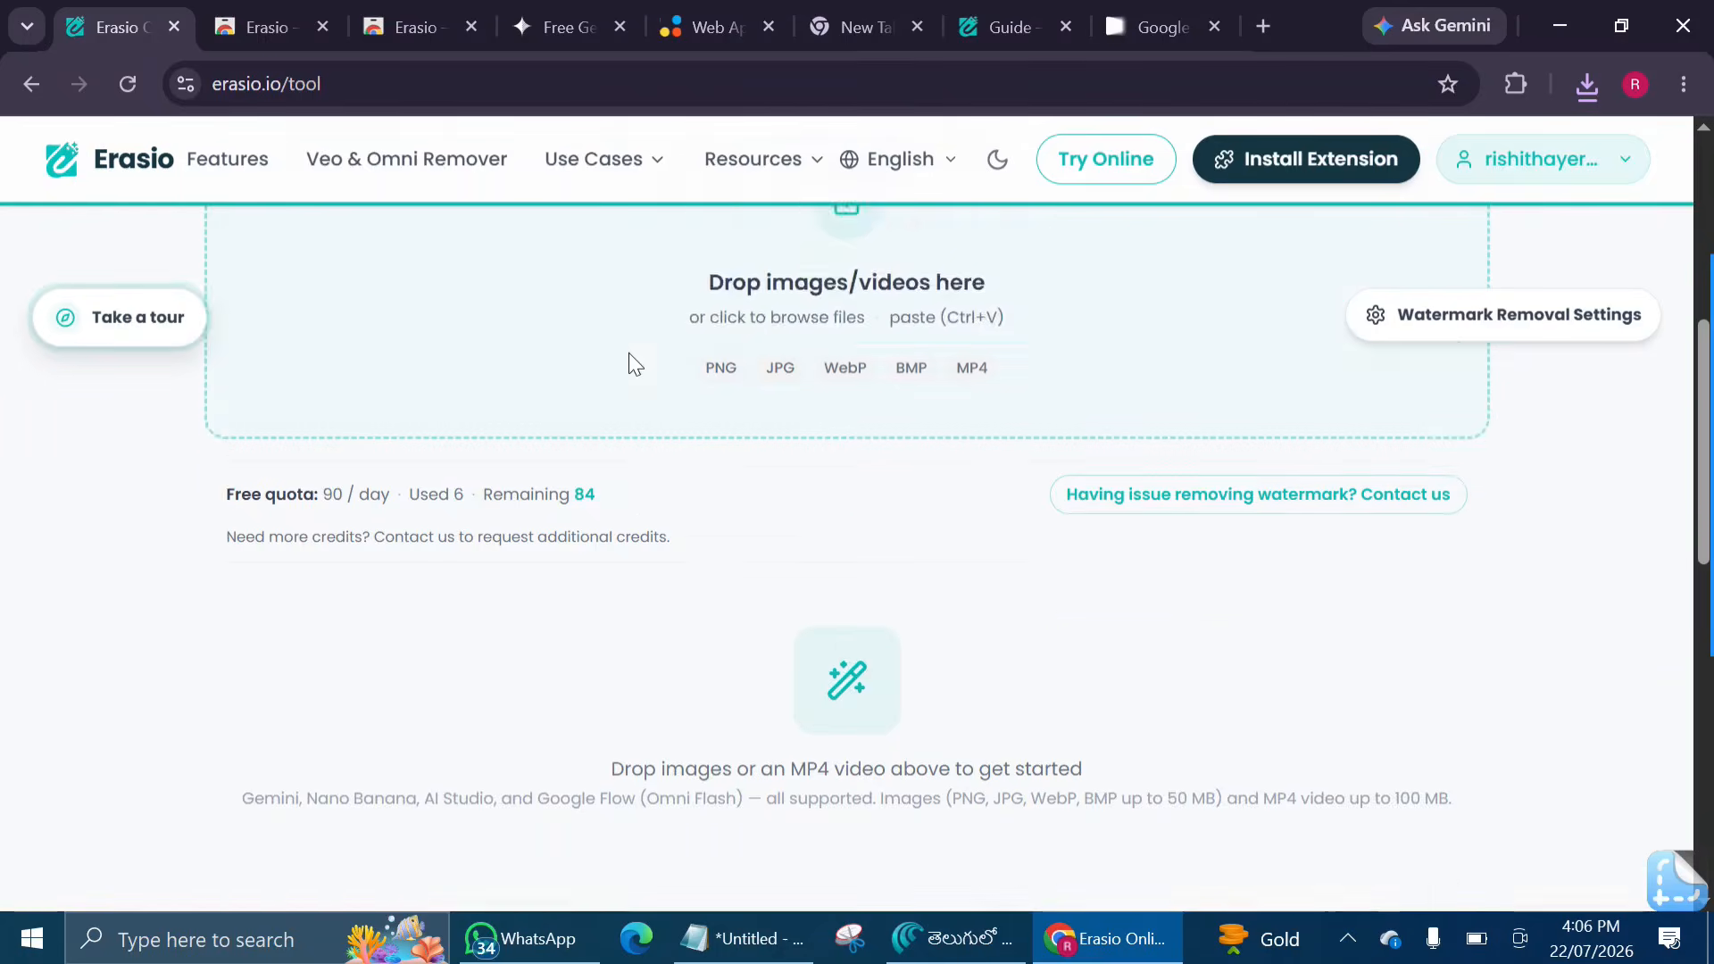
click(1107, 183)
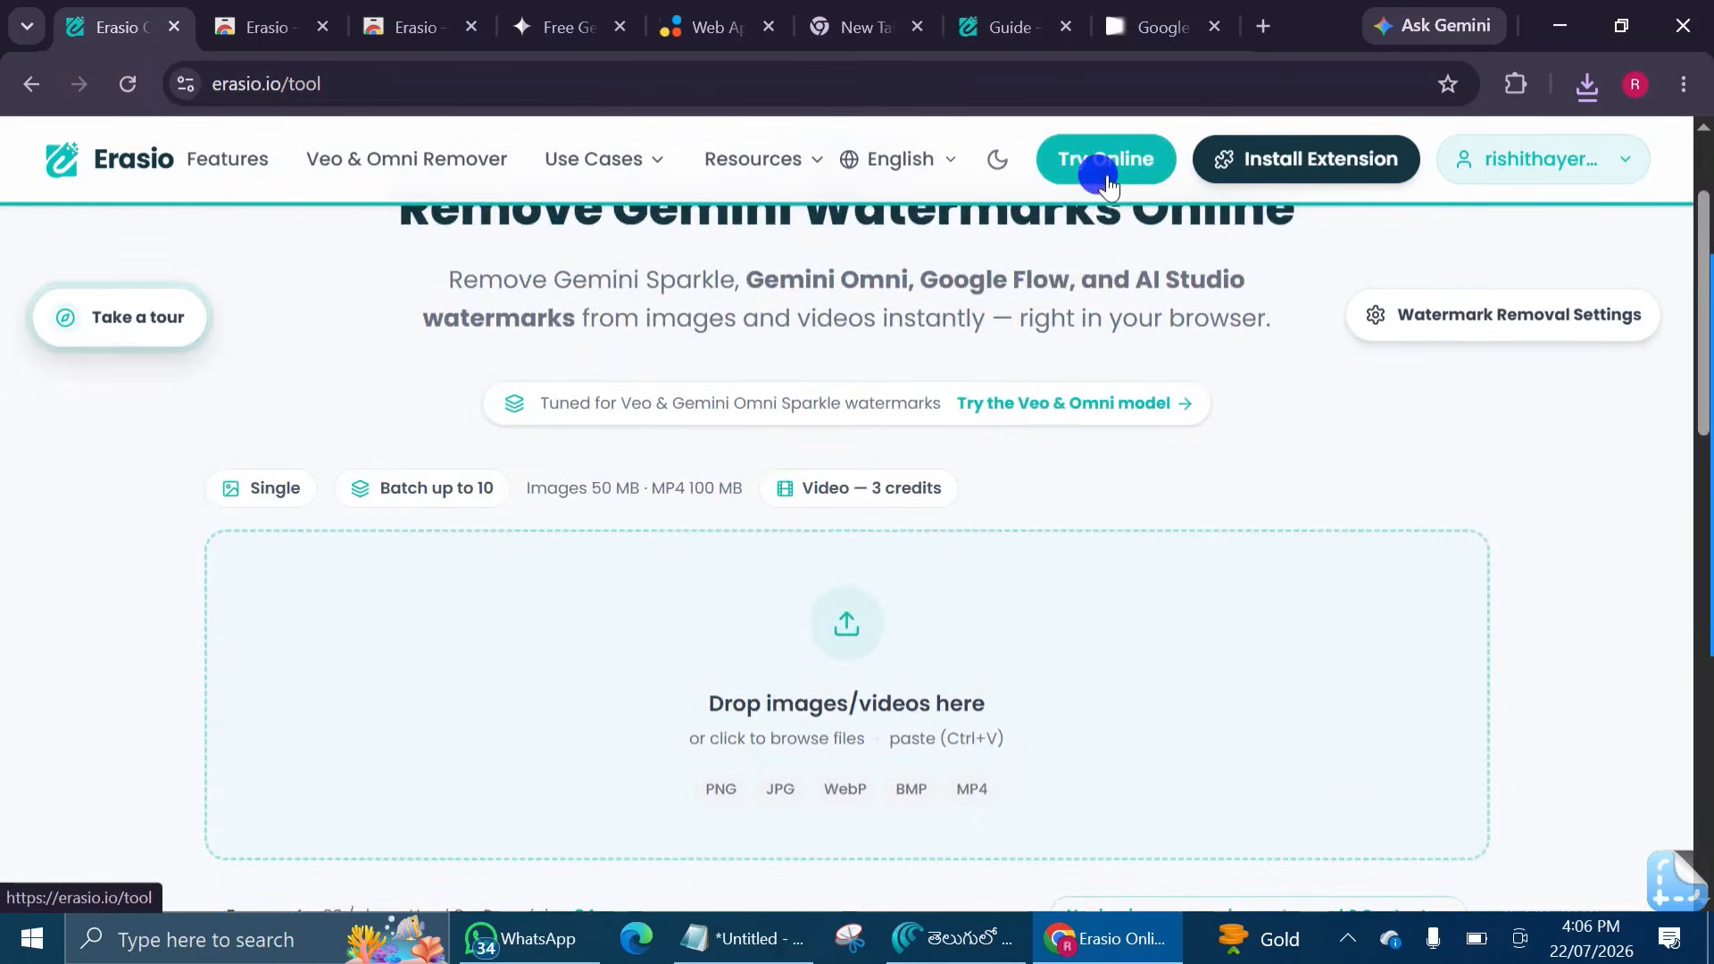
scroll(813, 535, down, 2)
scroll(814, 536, down, 1)
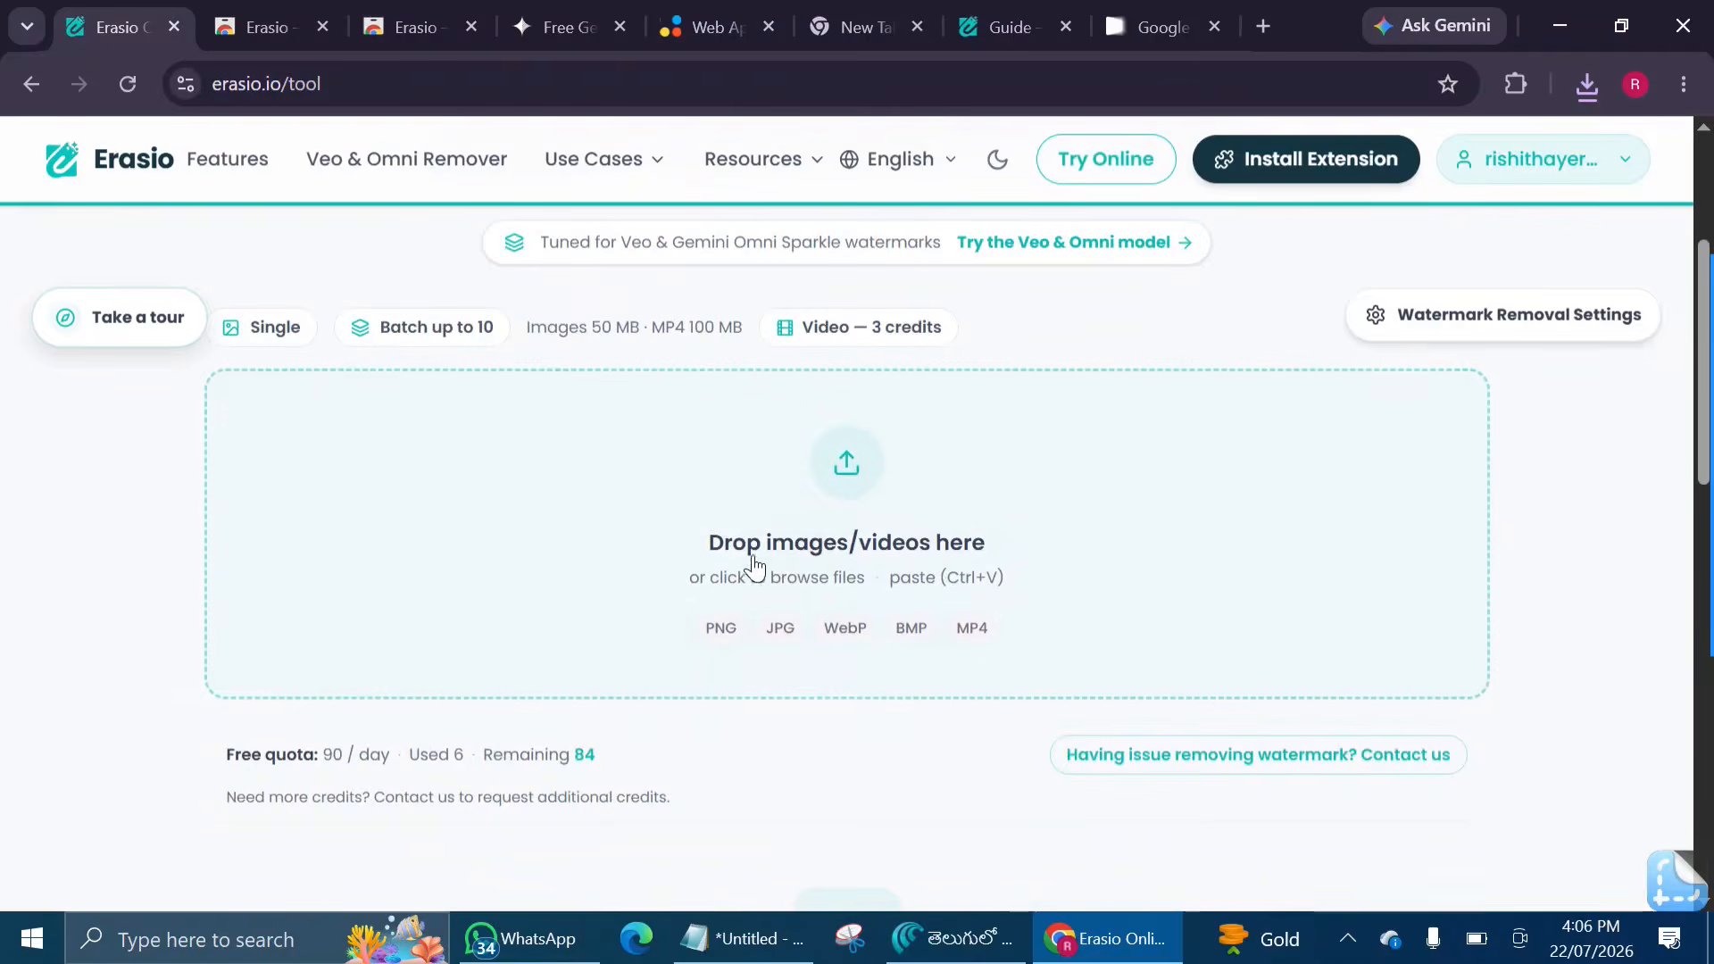
click(845, 473)
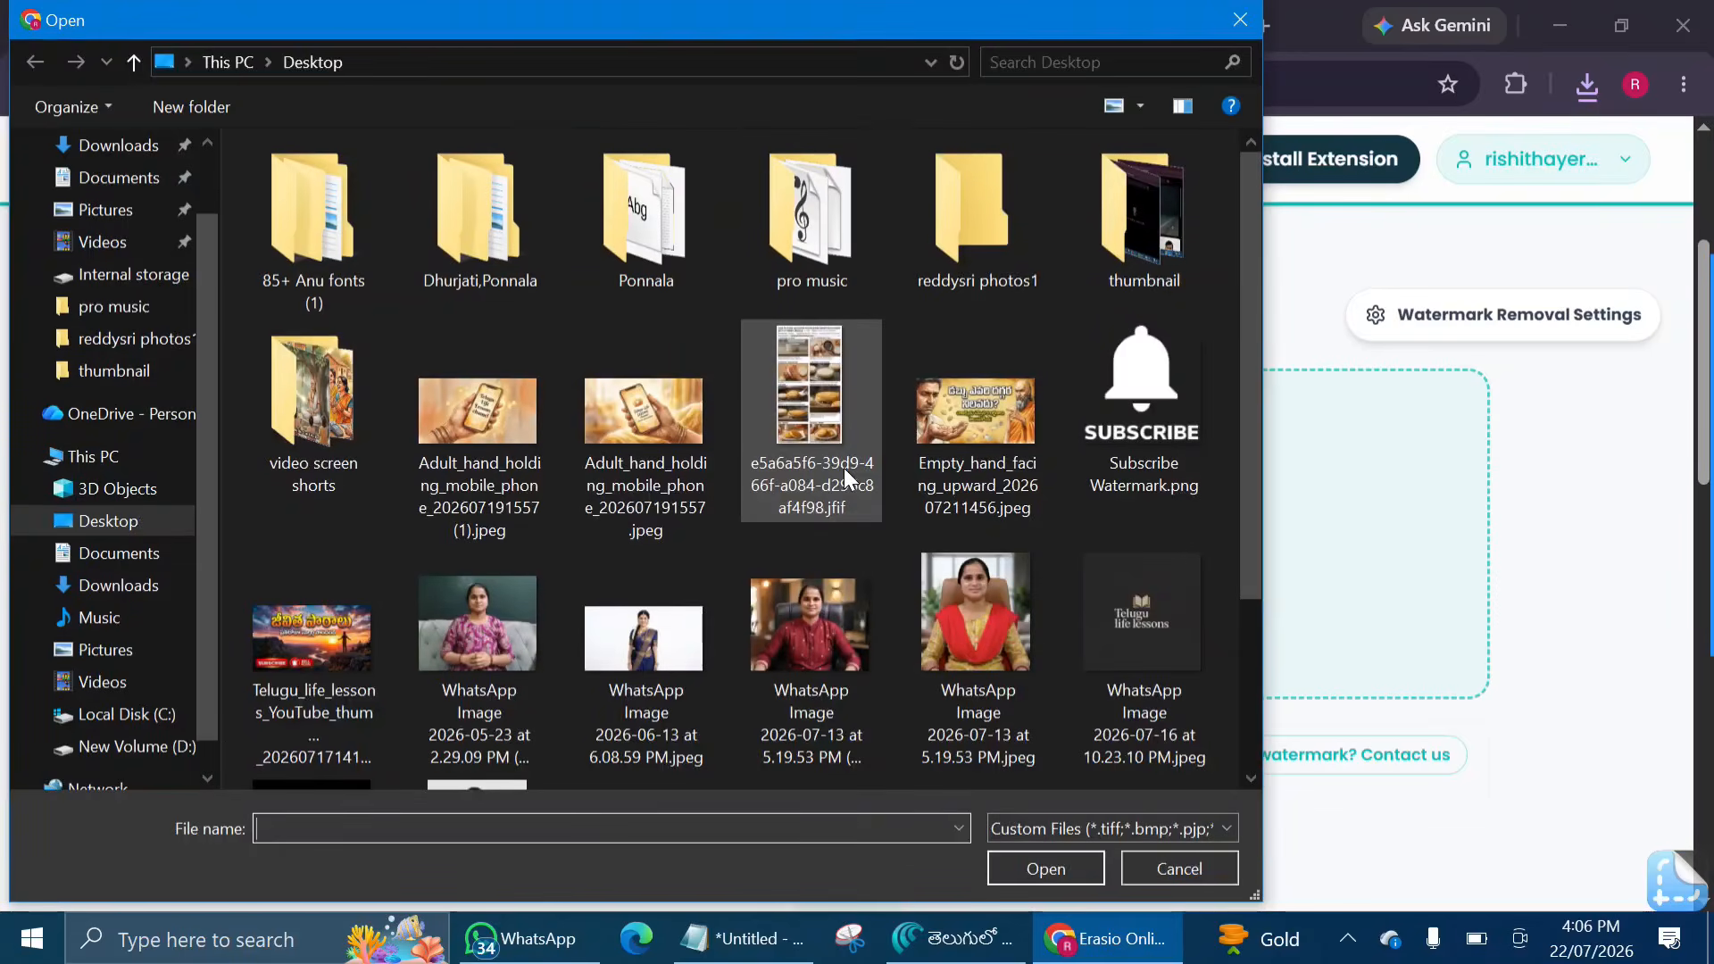
scroll(339, 555, down, 2)
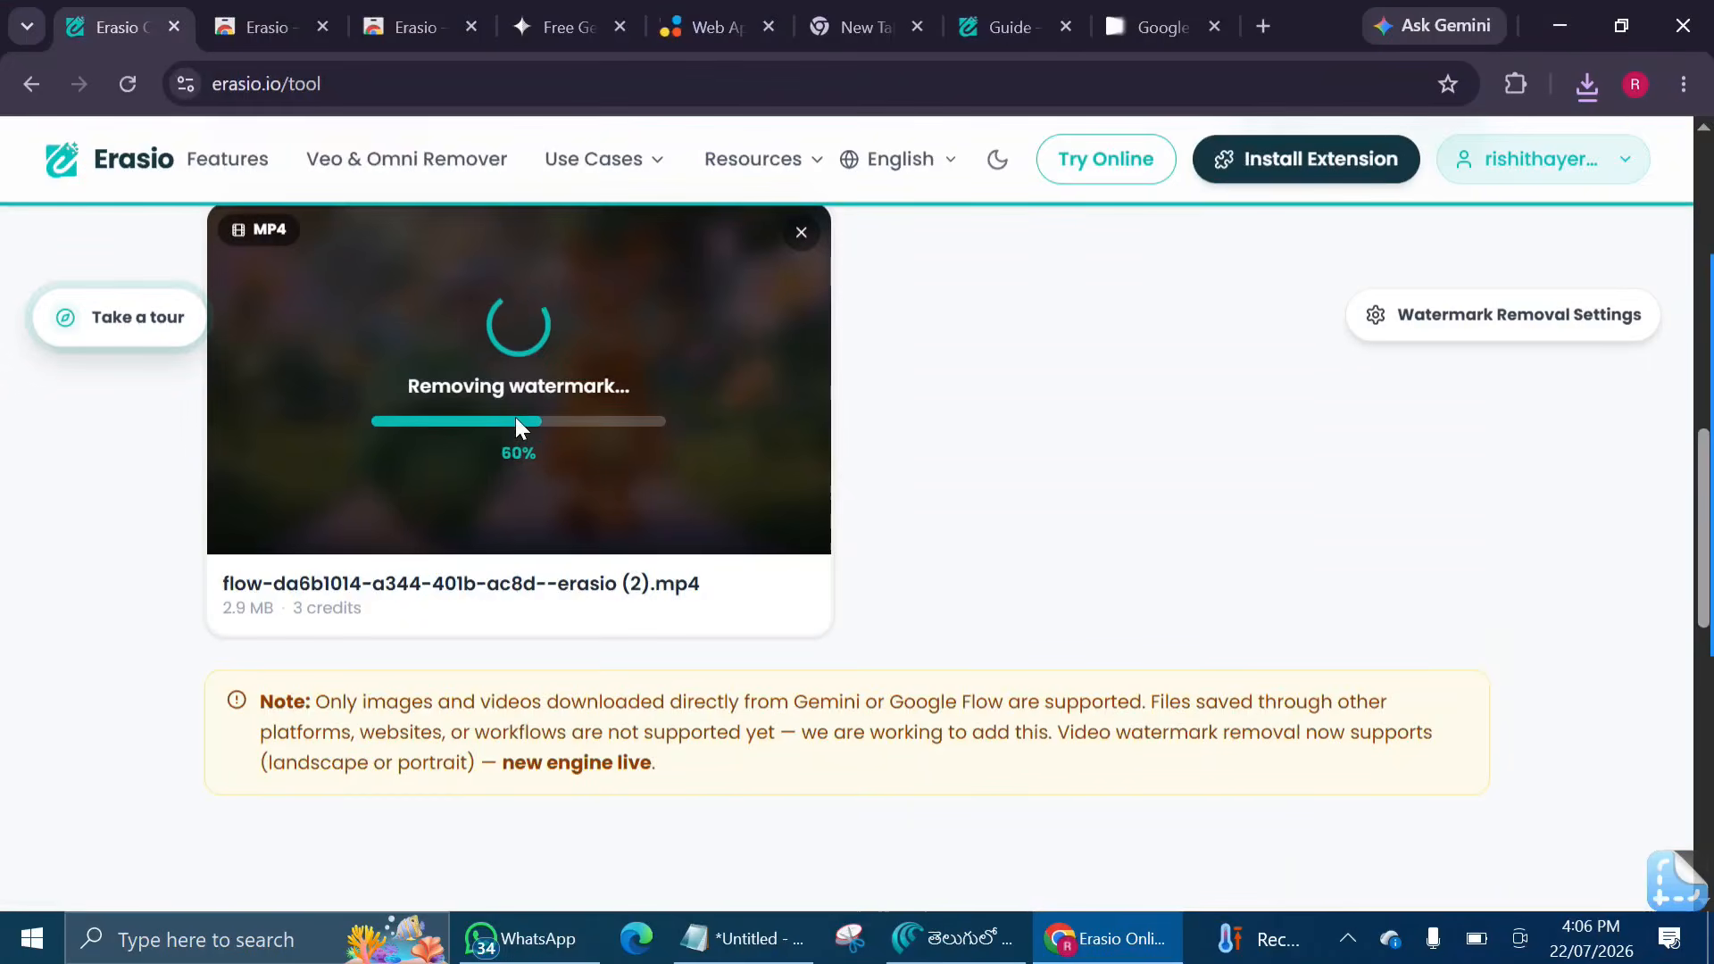
scroll(518, 427, up, 1)
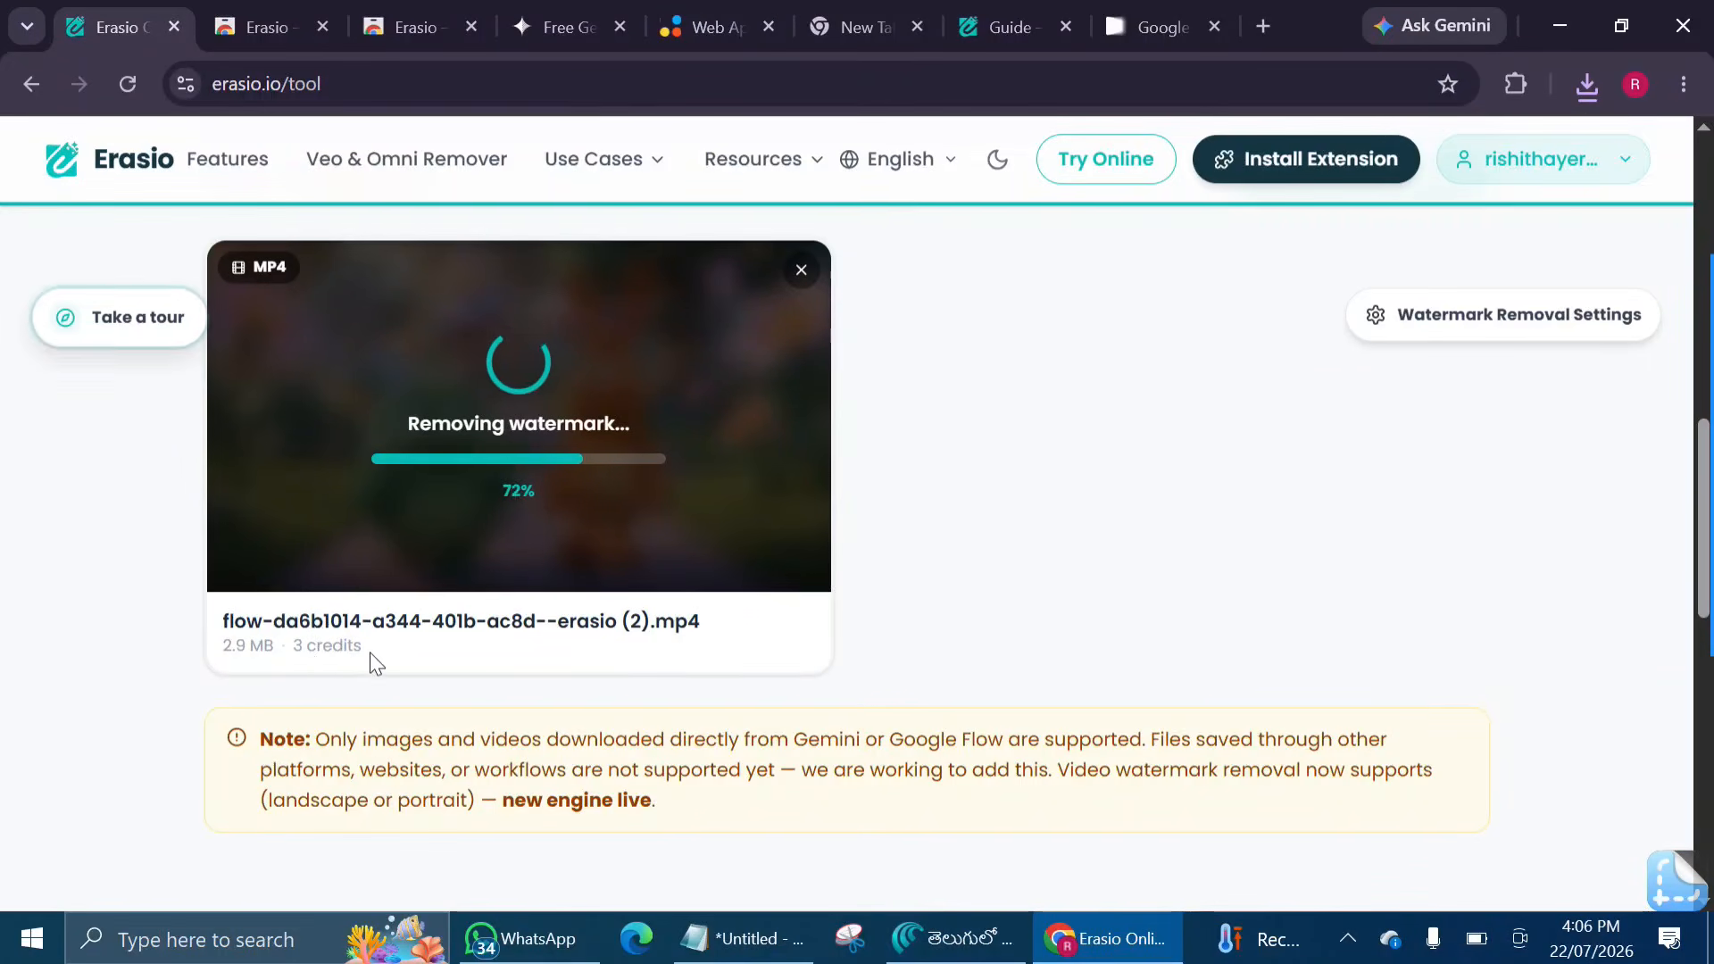
Check the Erasio account's remaining daily credits and dismiss the suggestion to adjust the watermark settings.
click(1549, 166)
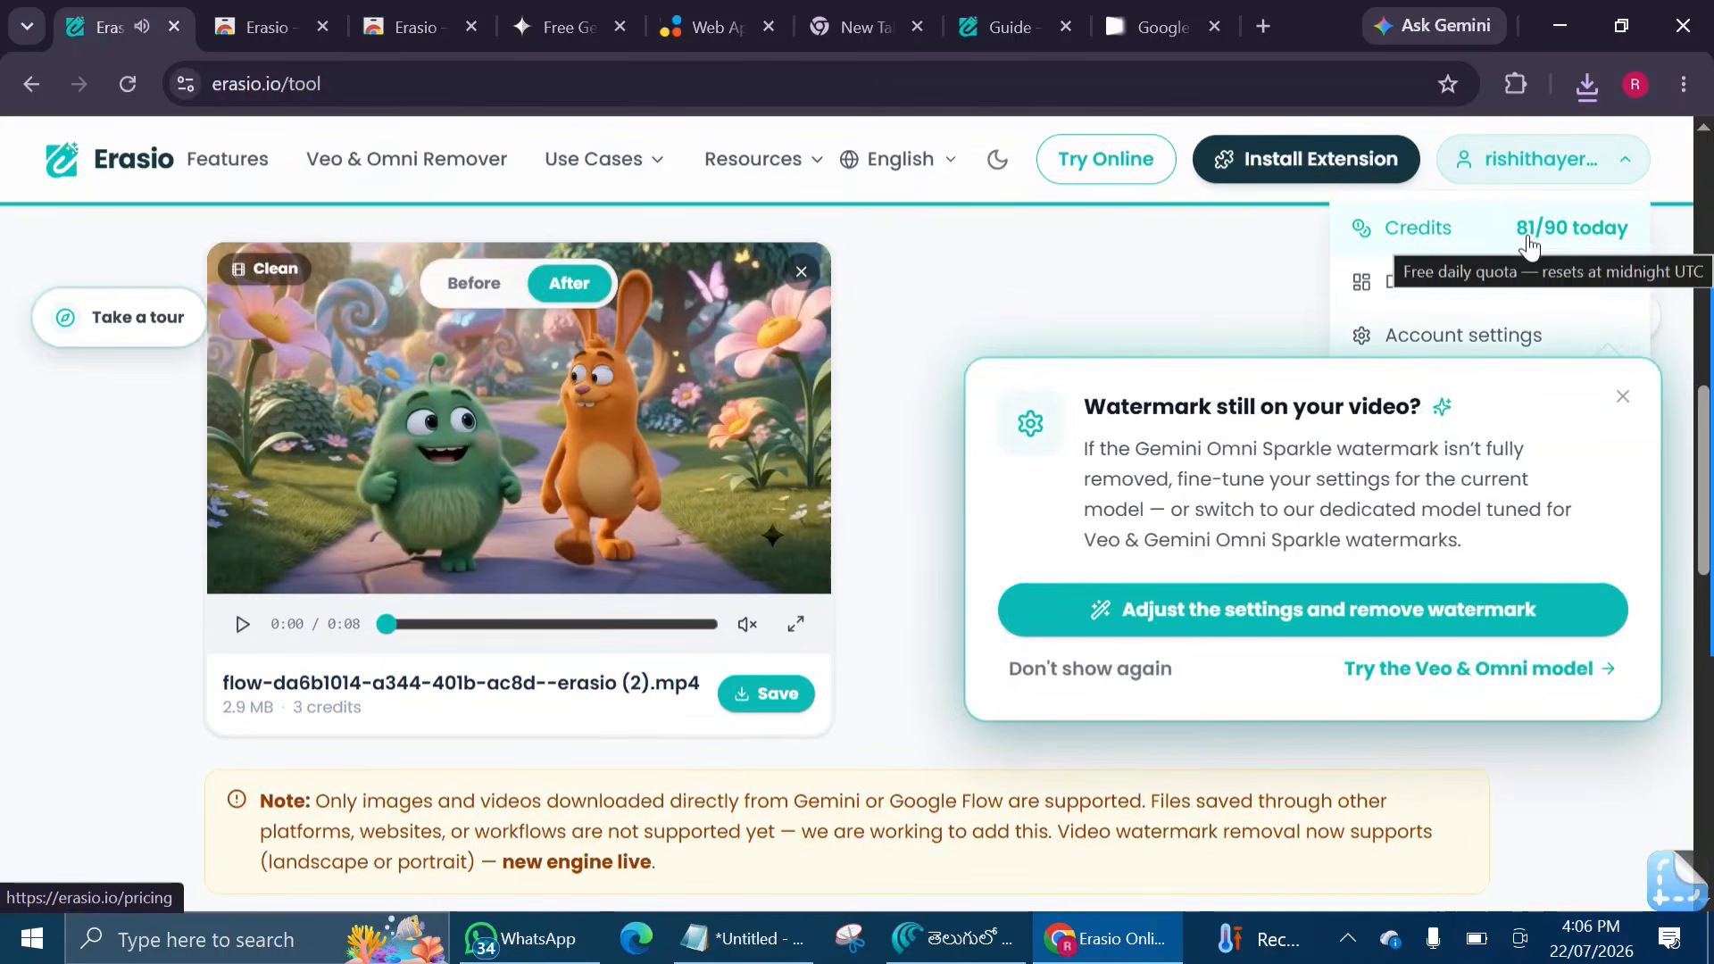
click(1624, 396)
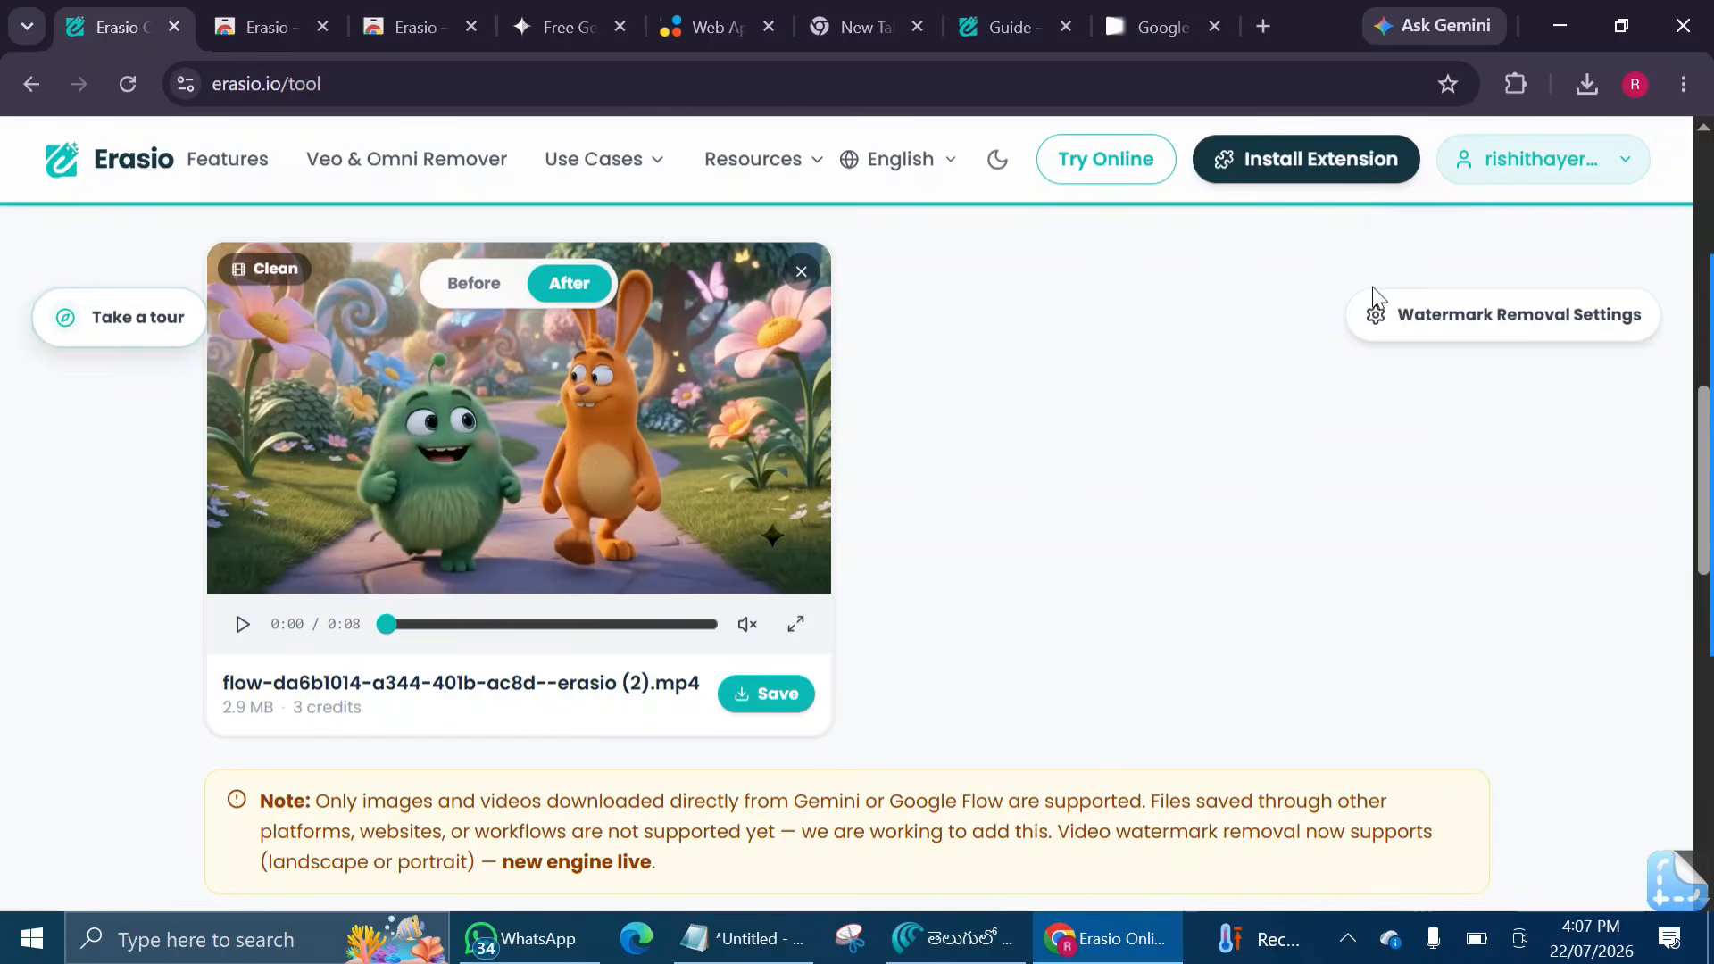
click(1508, 152)
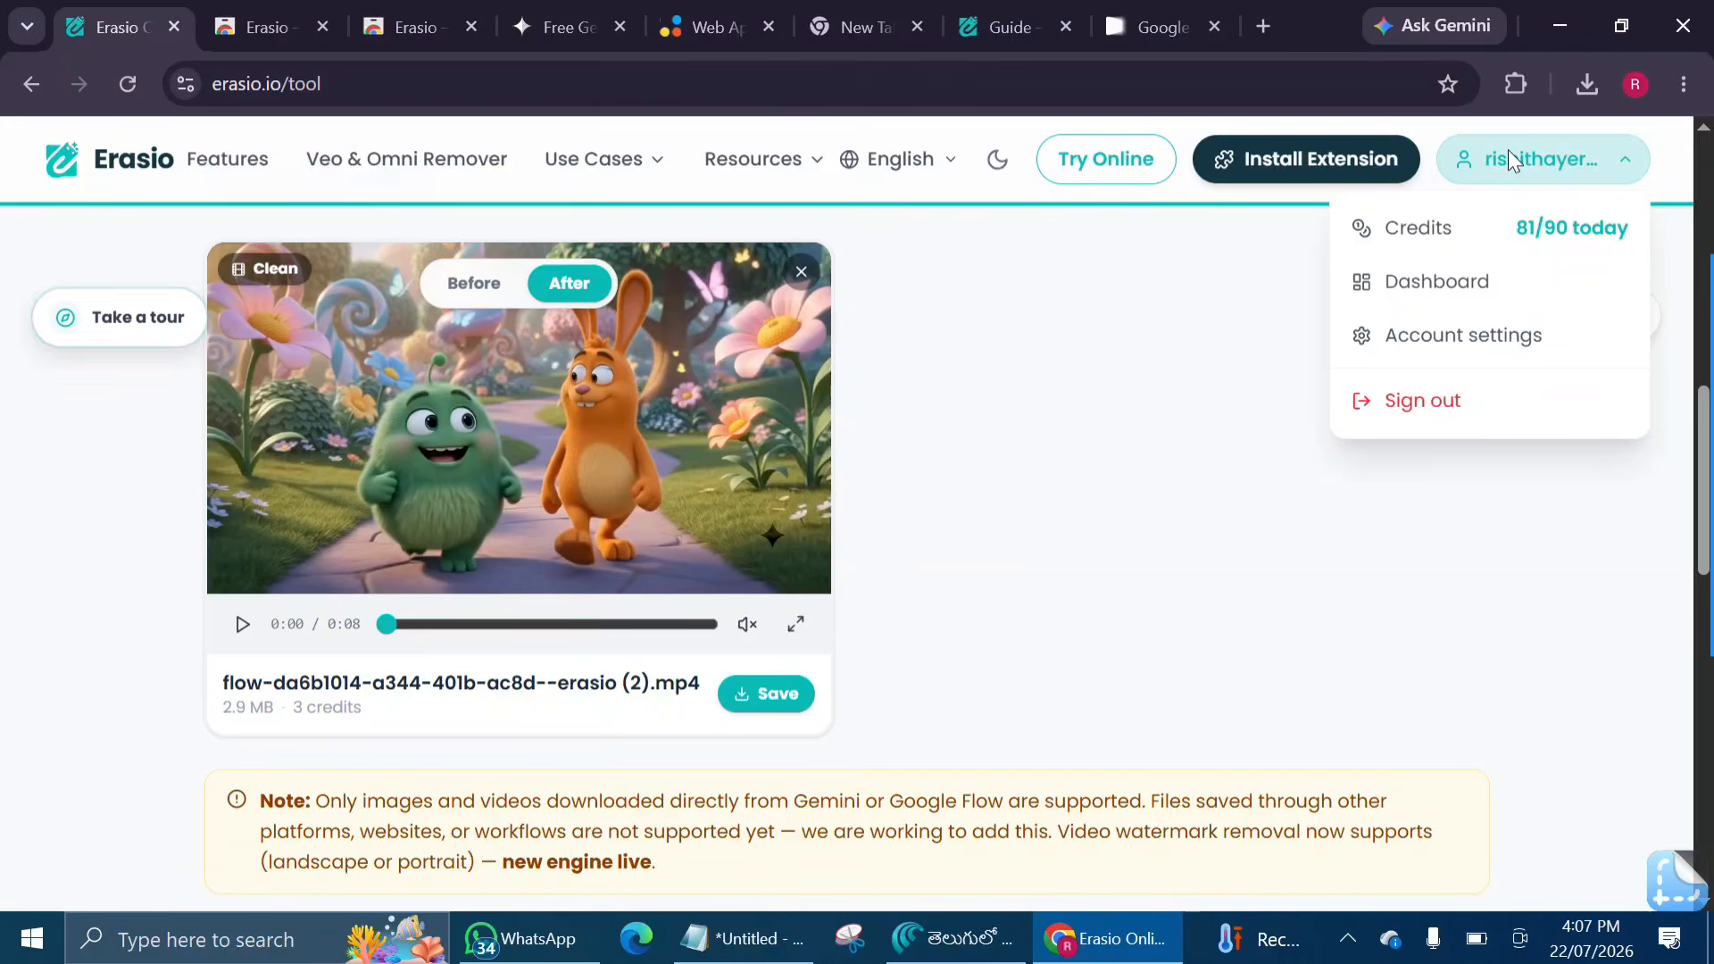
click(1508, 148)
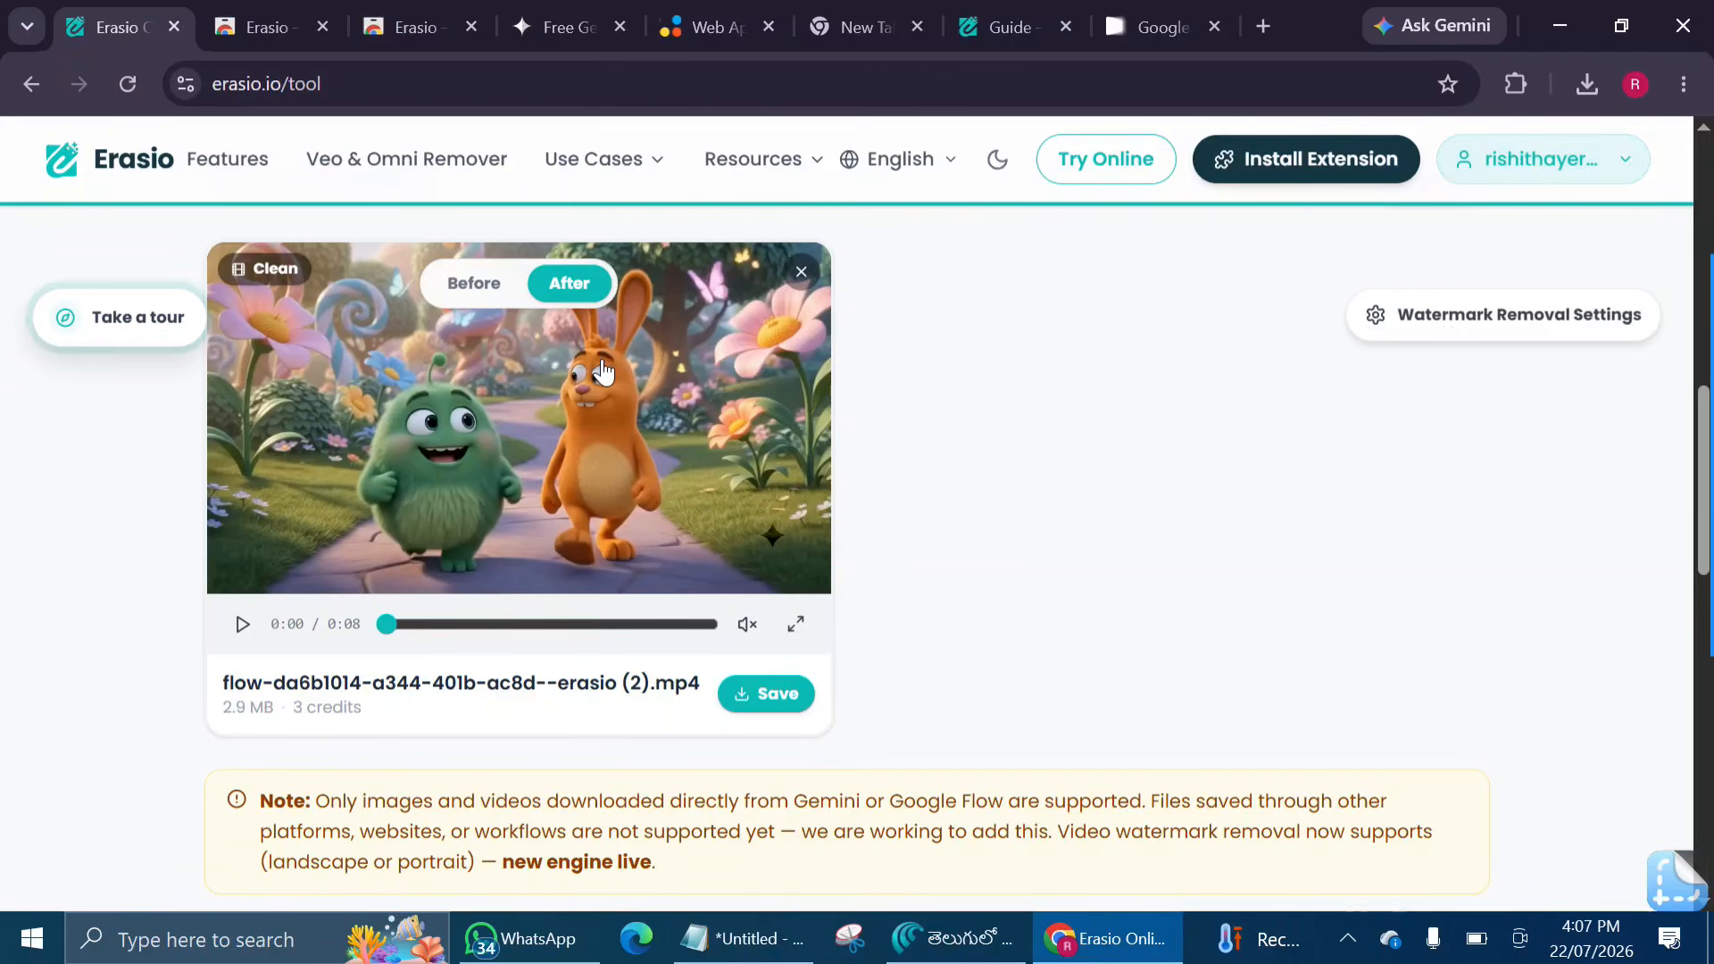
Save the video processed by Erasio's online tool to the computer.
scroll(603, 371, down, 1)
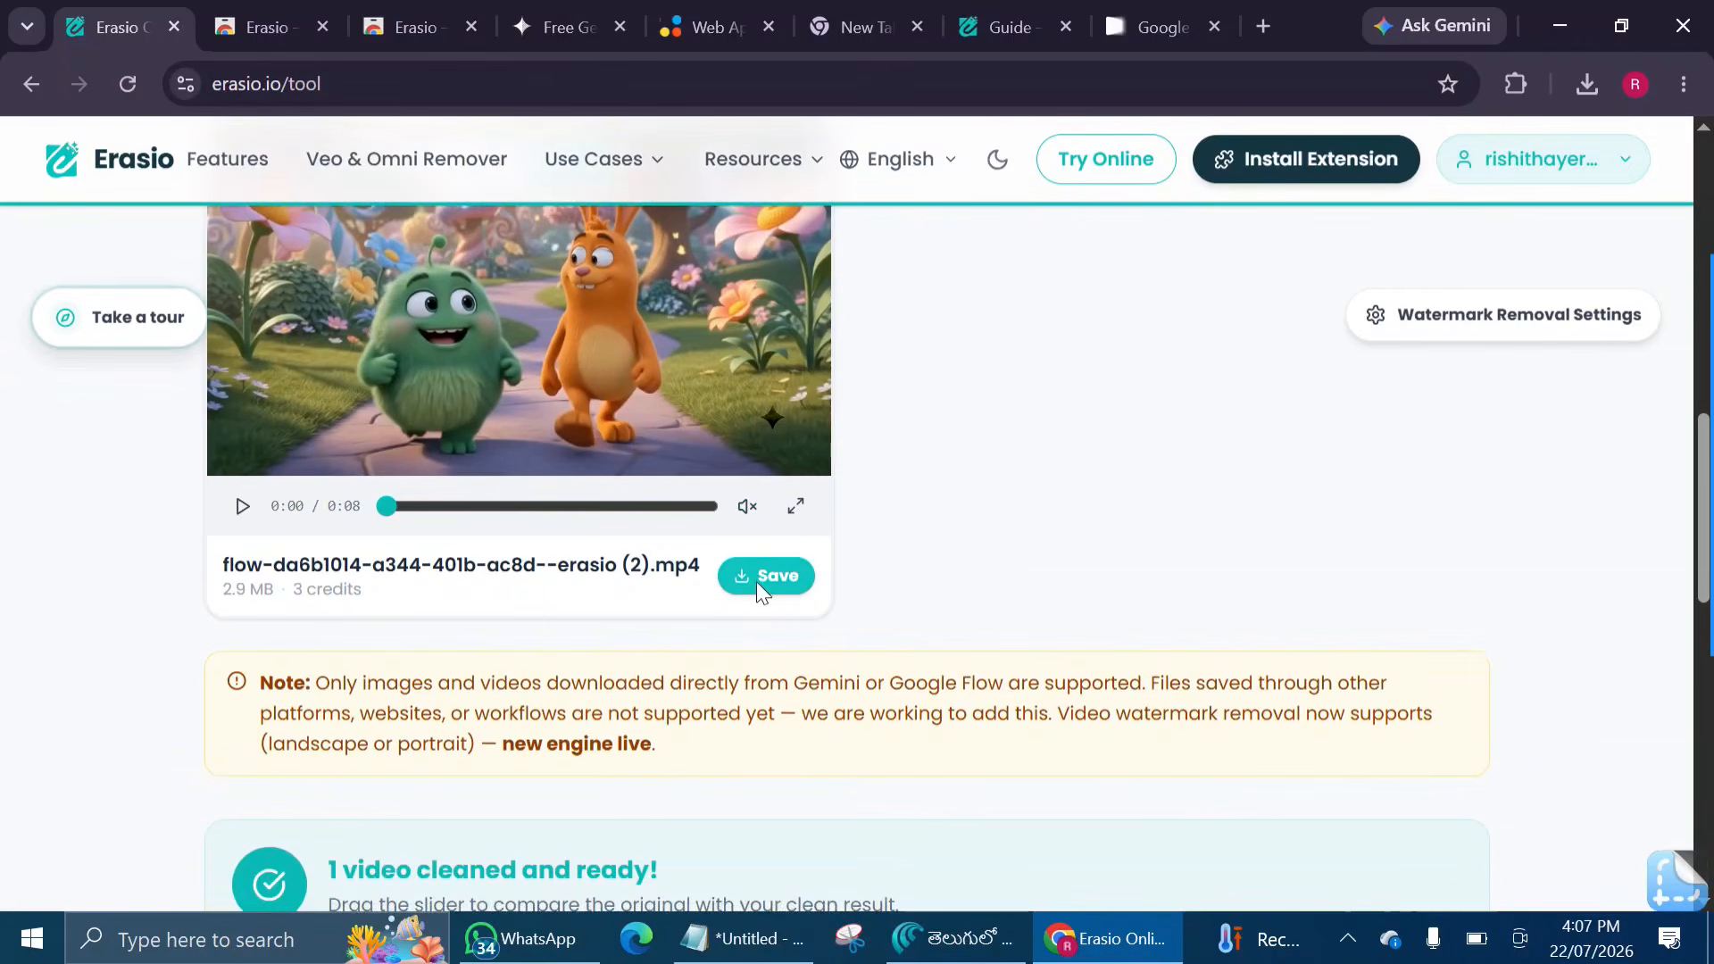
click(760, 576)
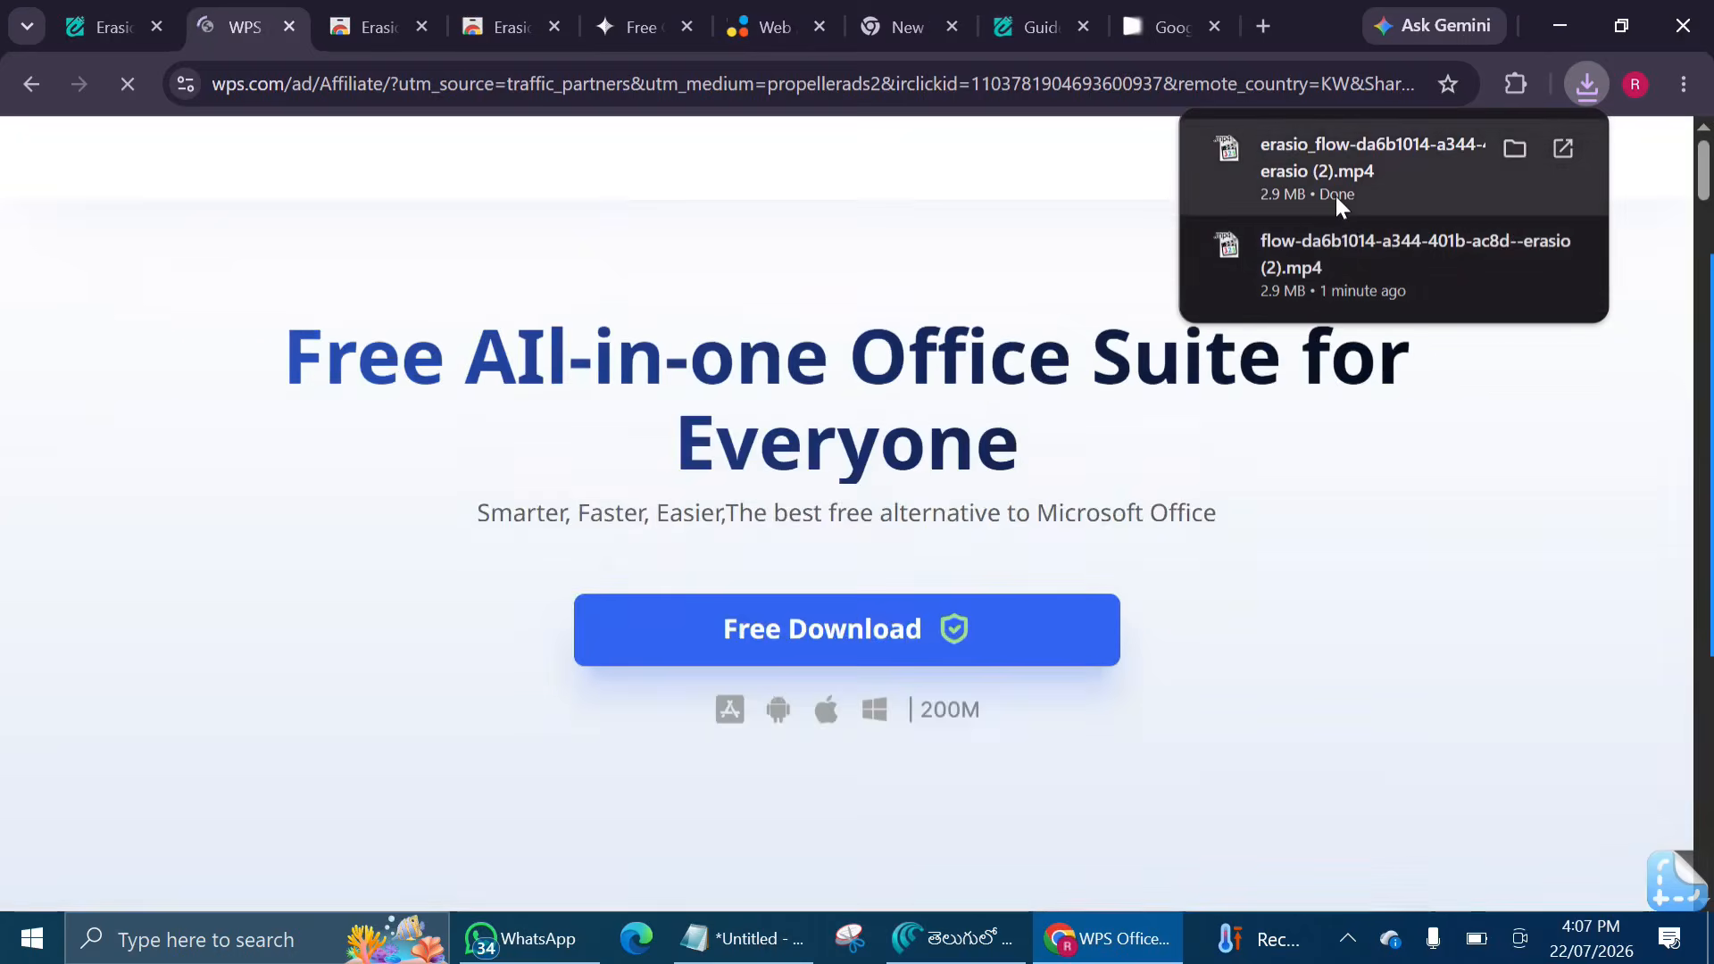
Return to the Google results for "gemini watermark remover" and look over the listed tools.
click(641, 27)
key(alt+Left)
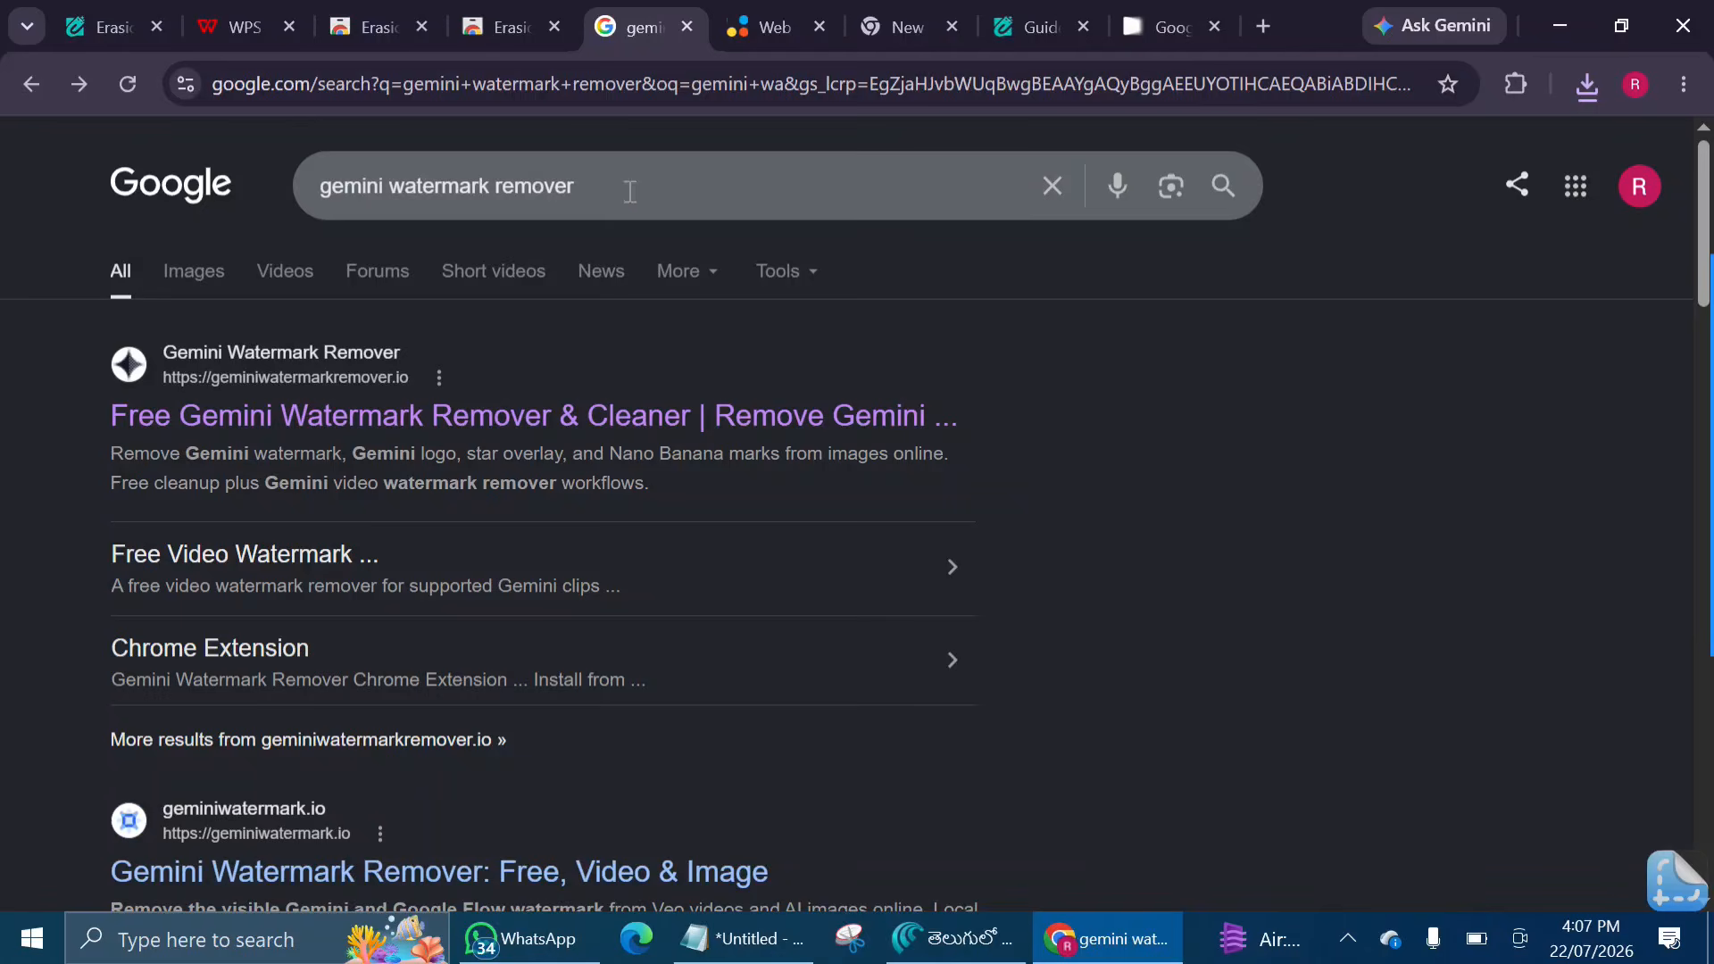
scroll(589, 311, down, 2)
scroll(339, 354, up, 1)
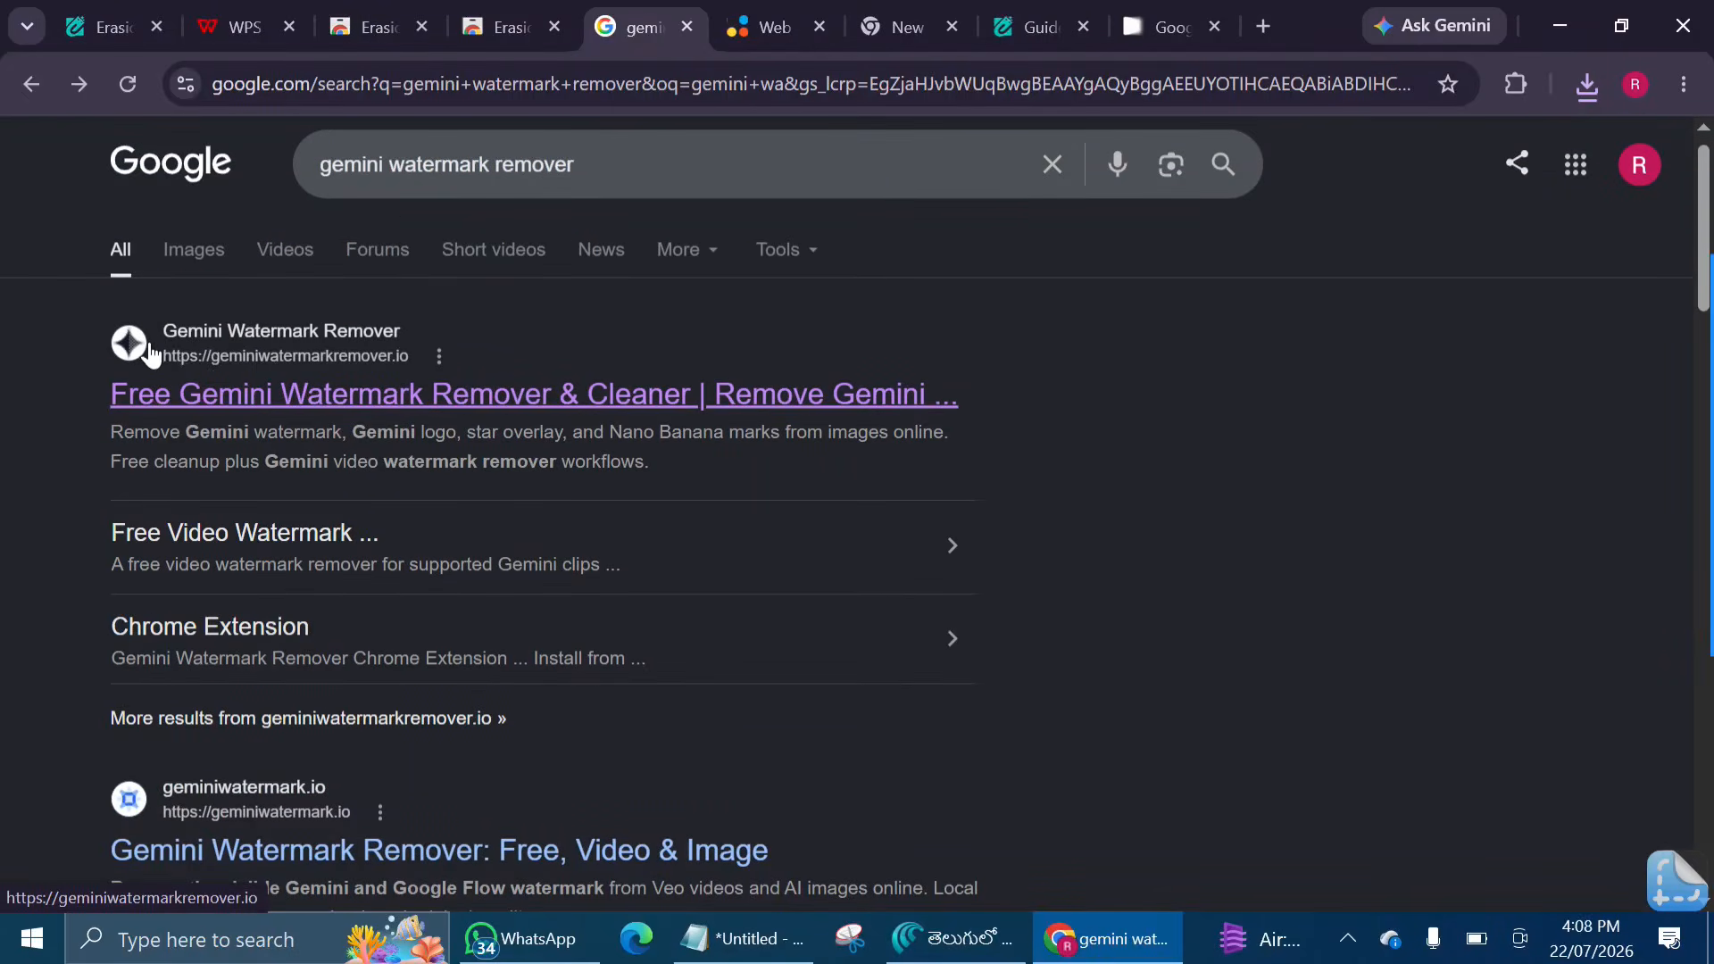
scroll(374, 747, down, 2)
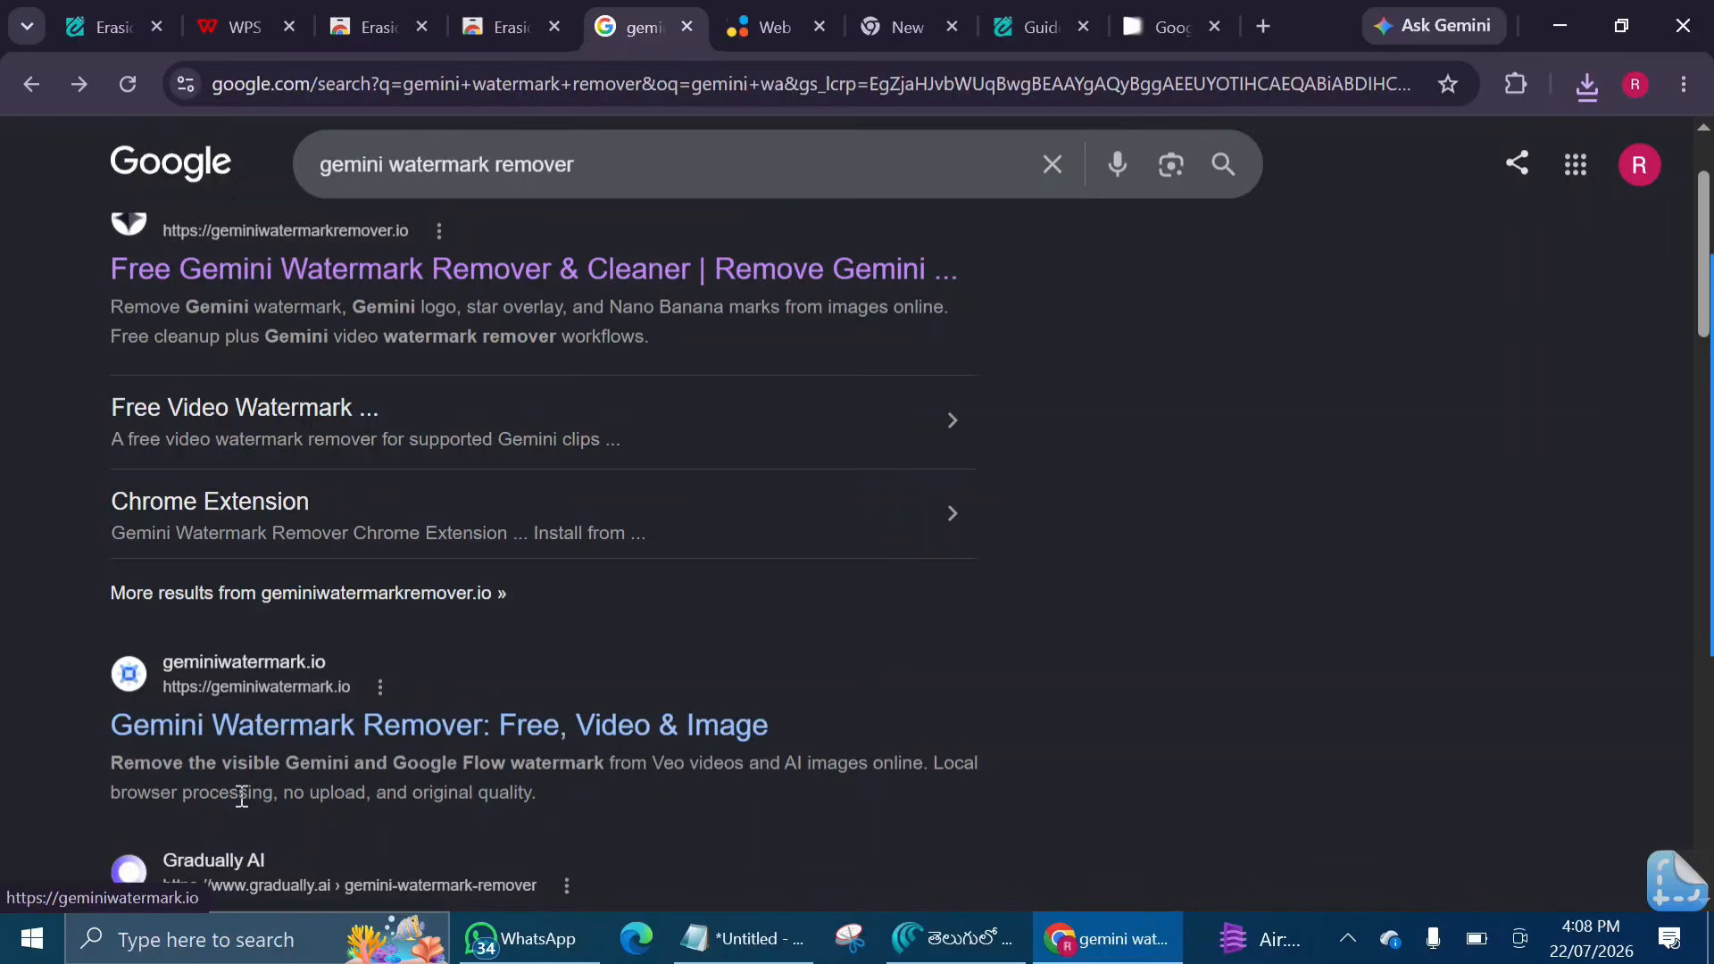
scroll(275, 700, up, 2)
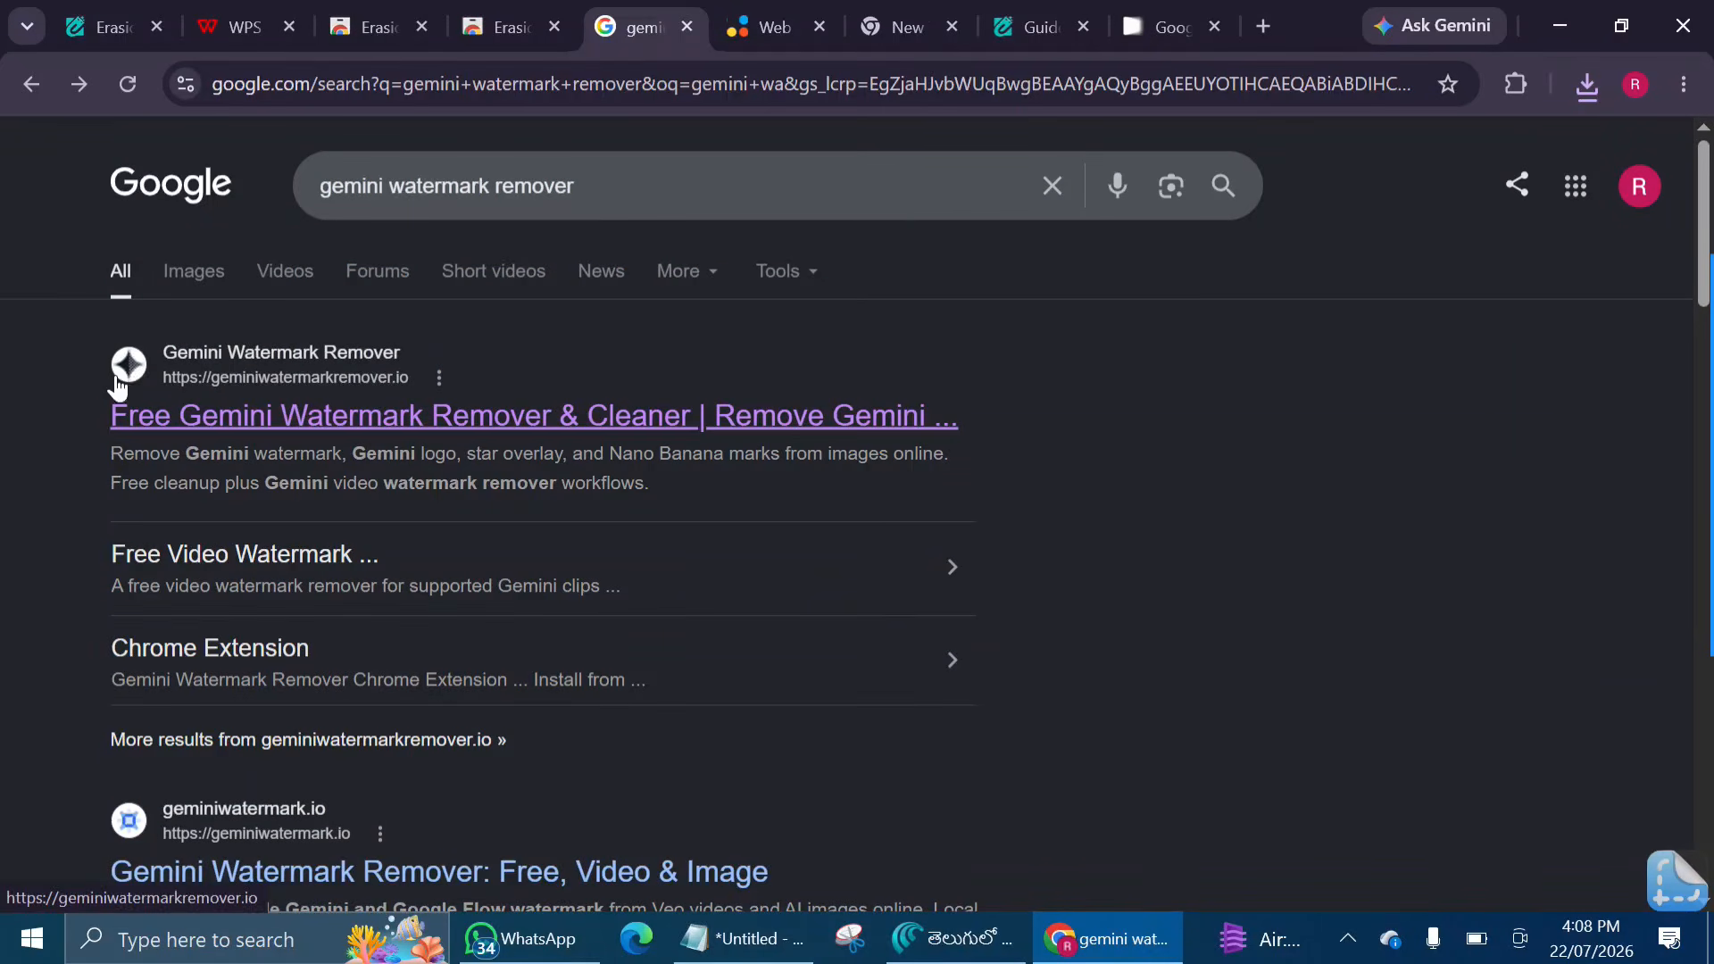
Open GeminiWatermarkRemover.io from the search results and switch it to video watermark removal.
click(232, 352)
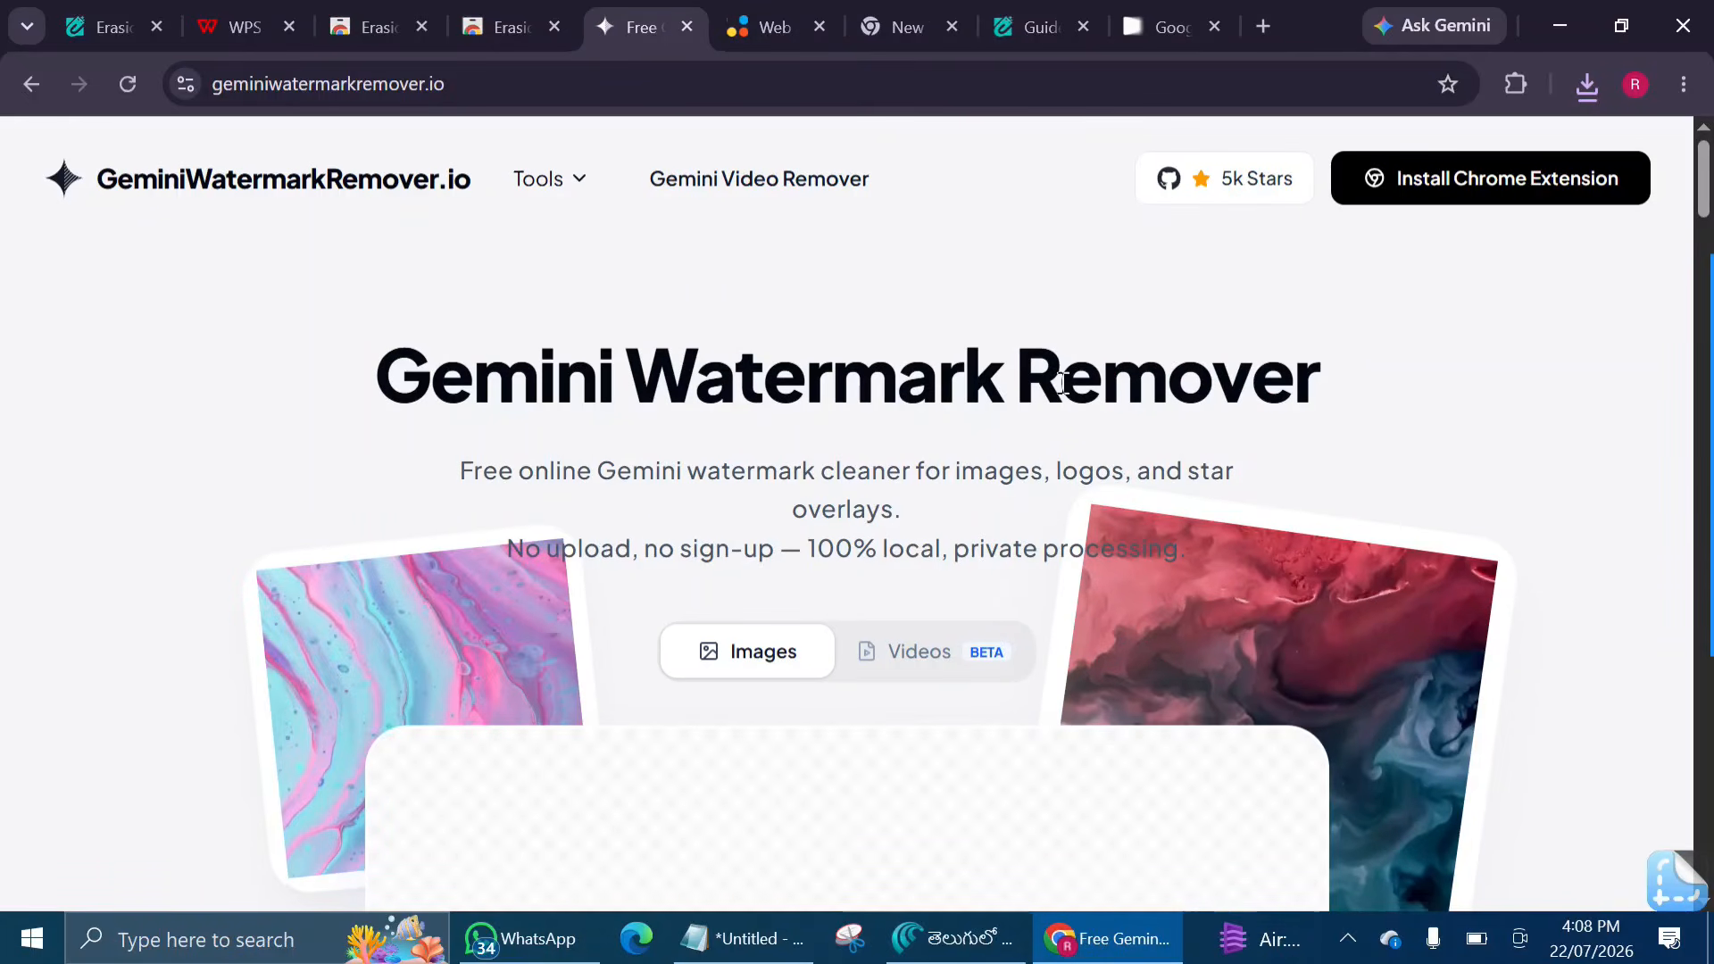
scroll(1063, 382, down, 4)
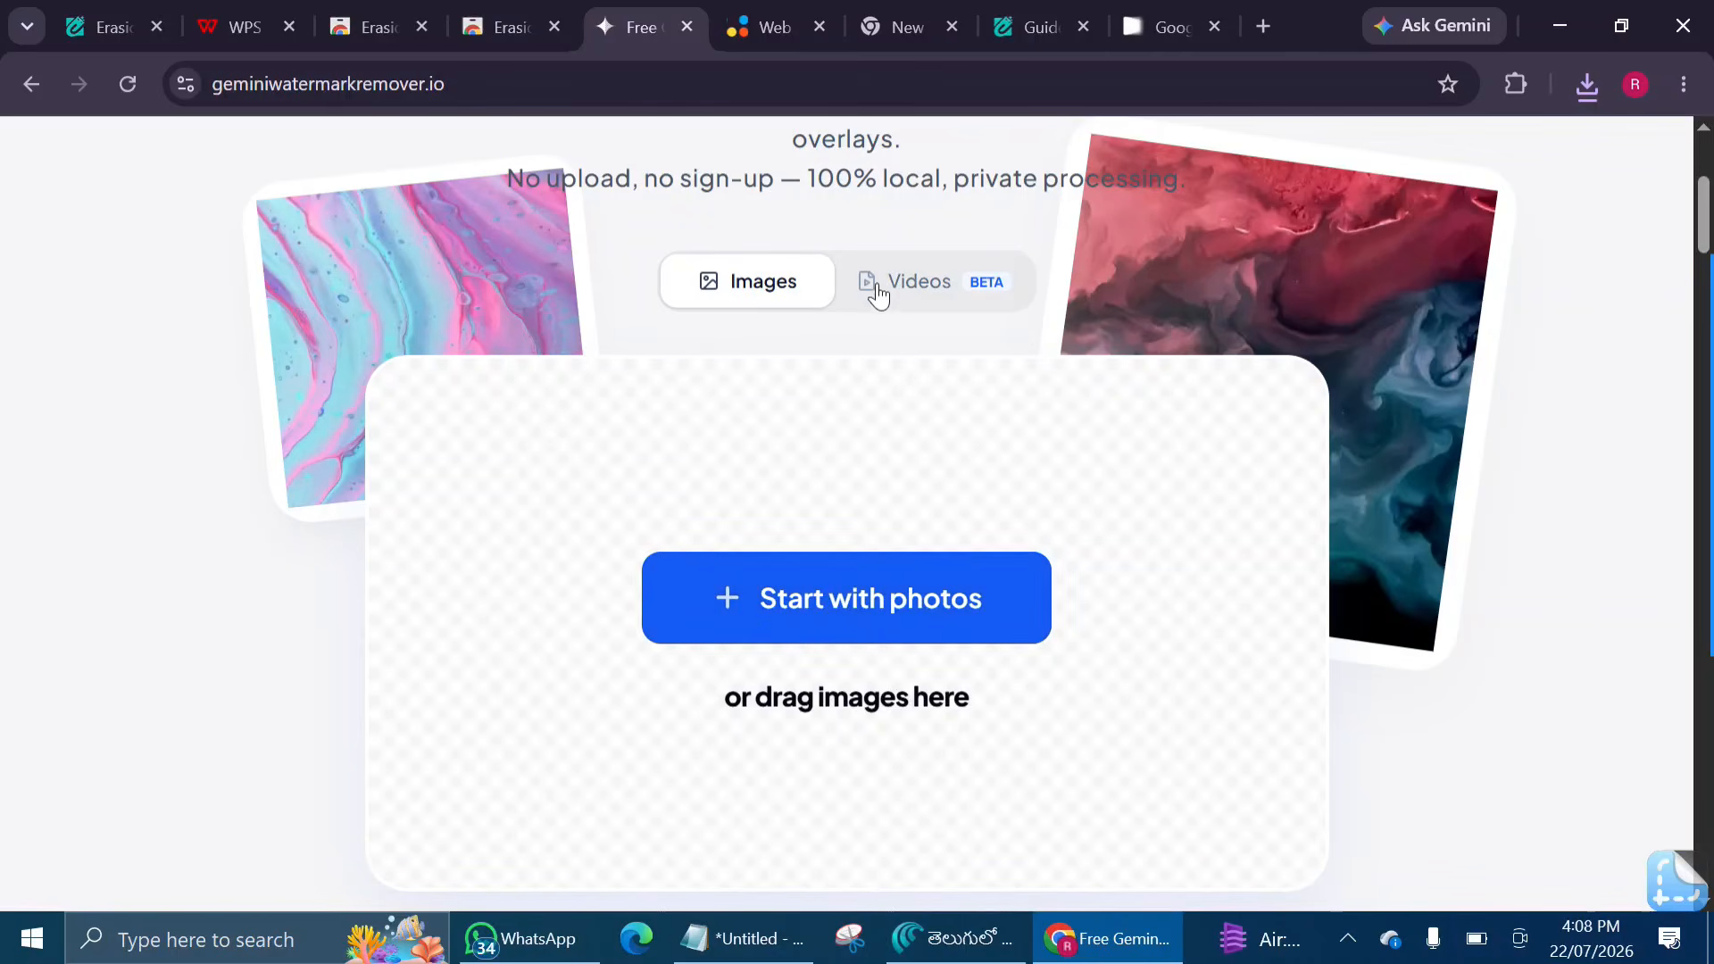
click(944, 279)
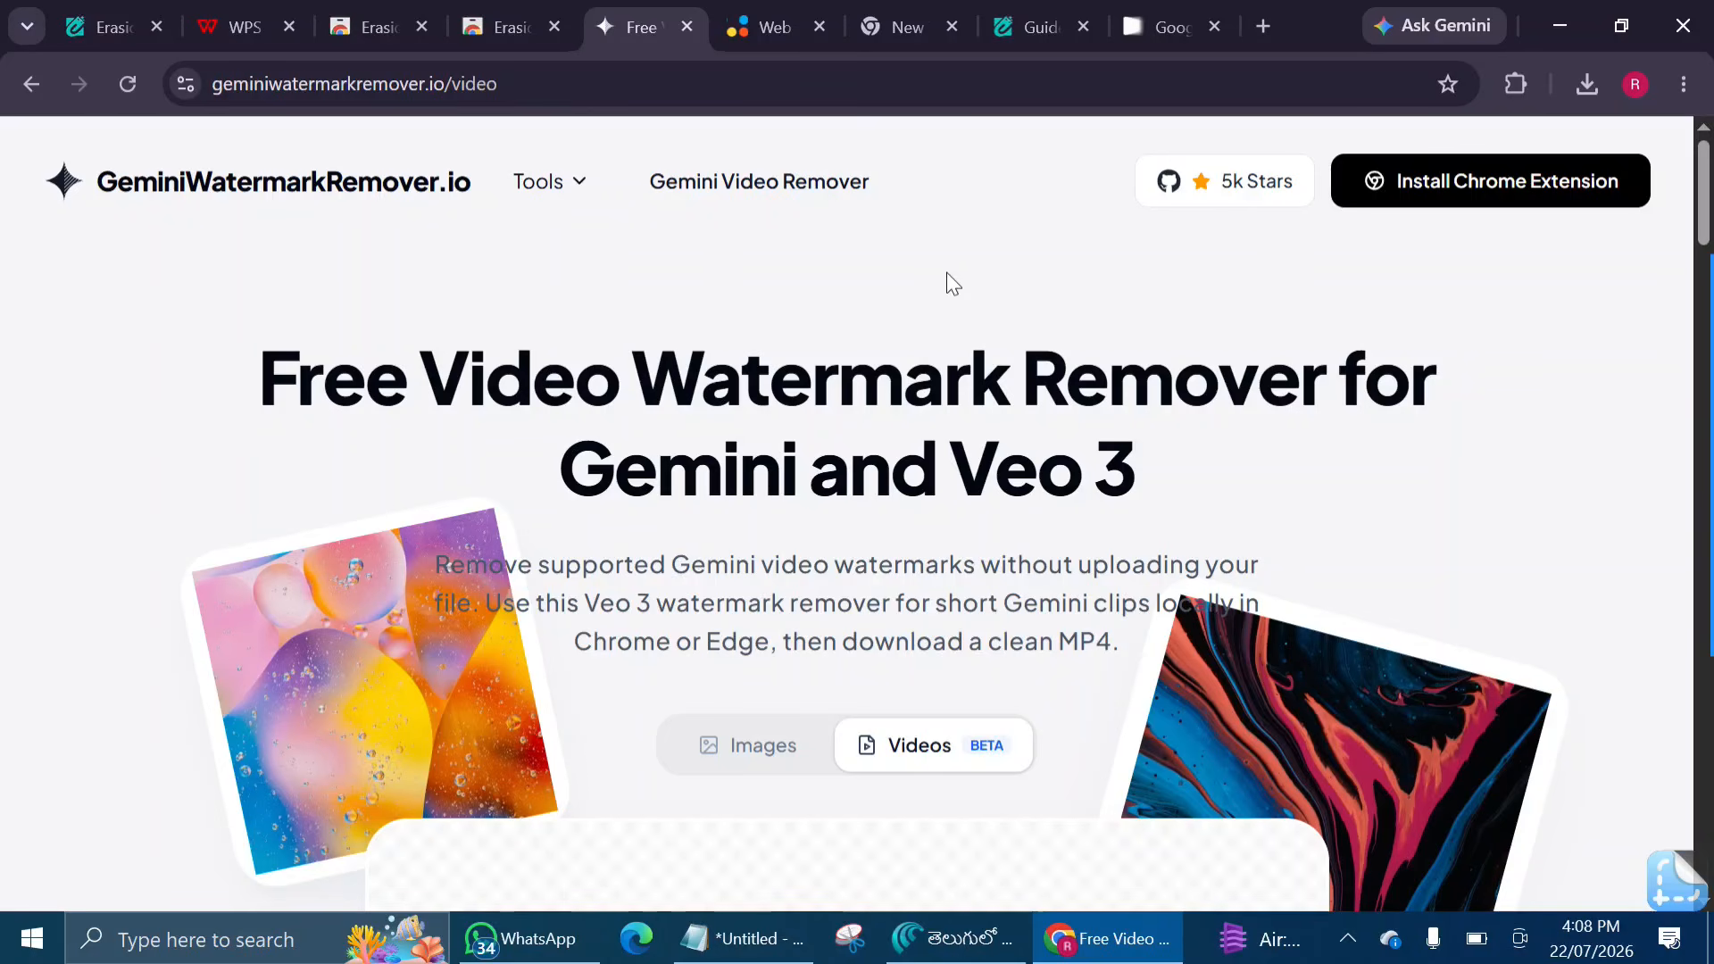
scroll(946, 273, down, 6)
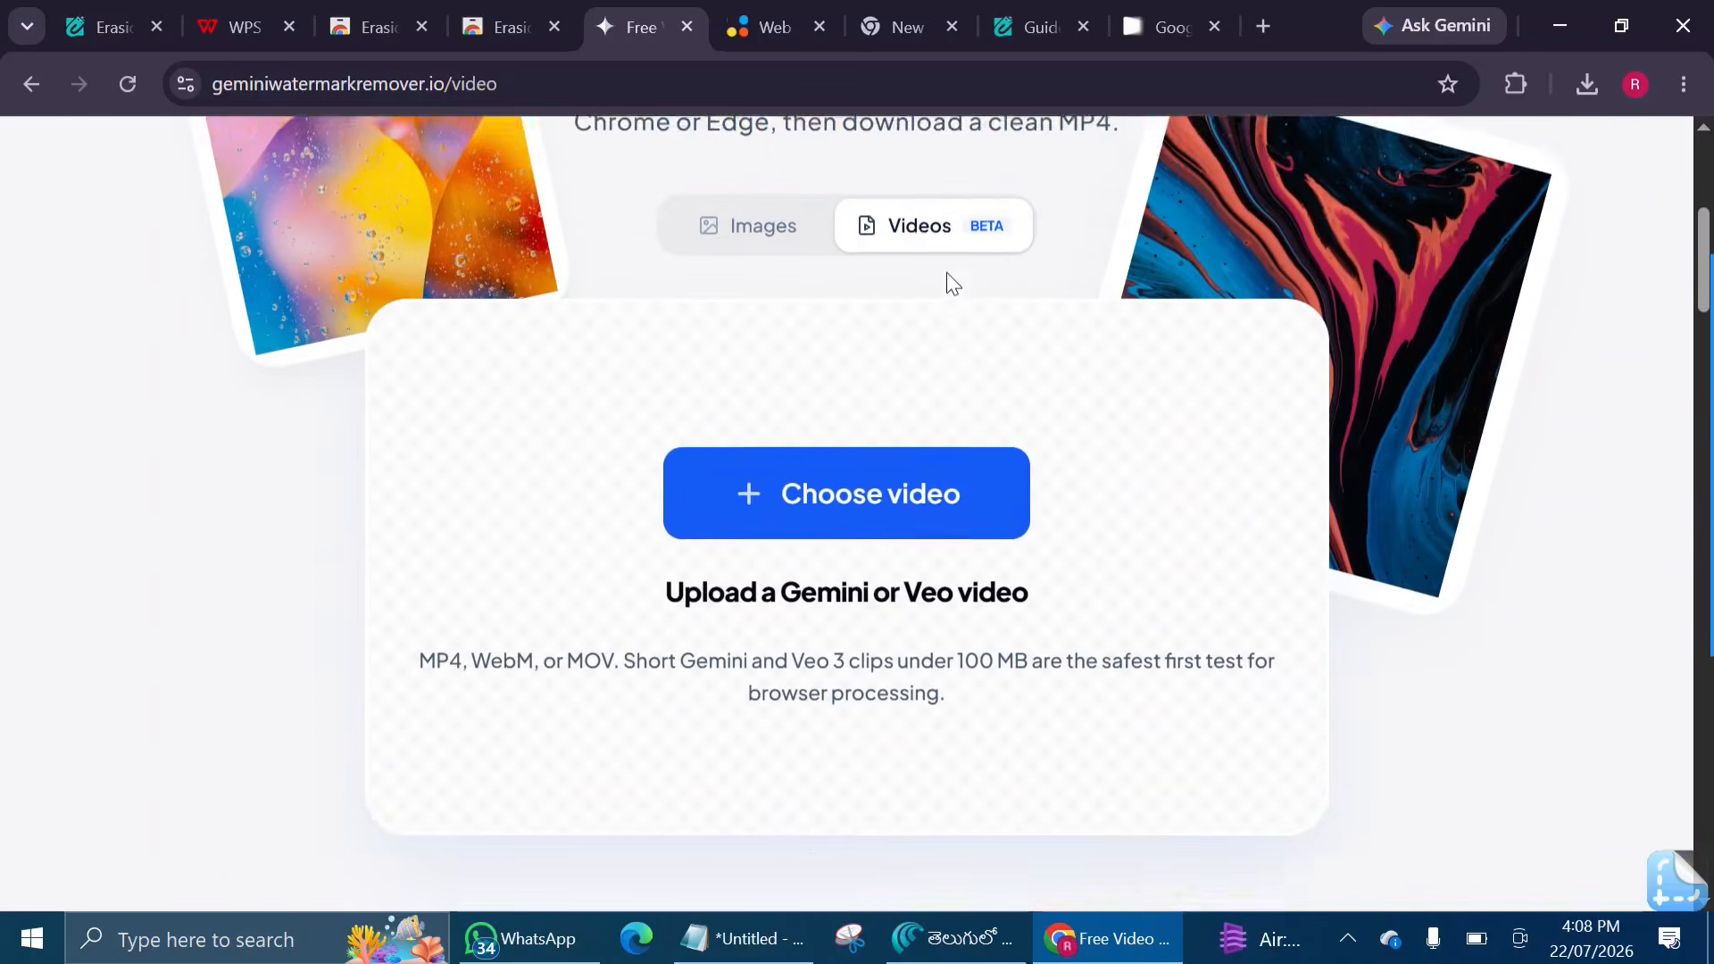
Load the watermarked presenter video from the Desktop folder into the video remover.
click(873, 423)
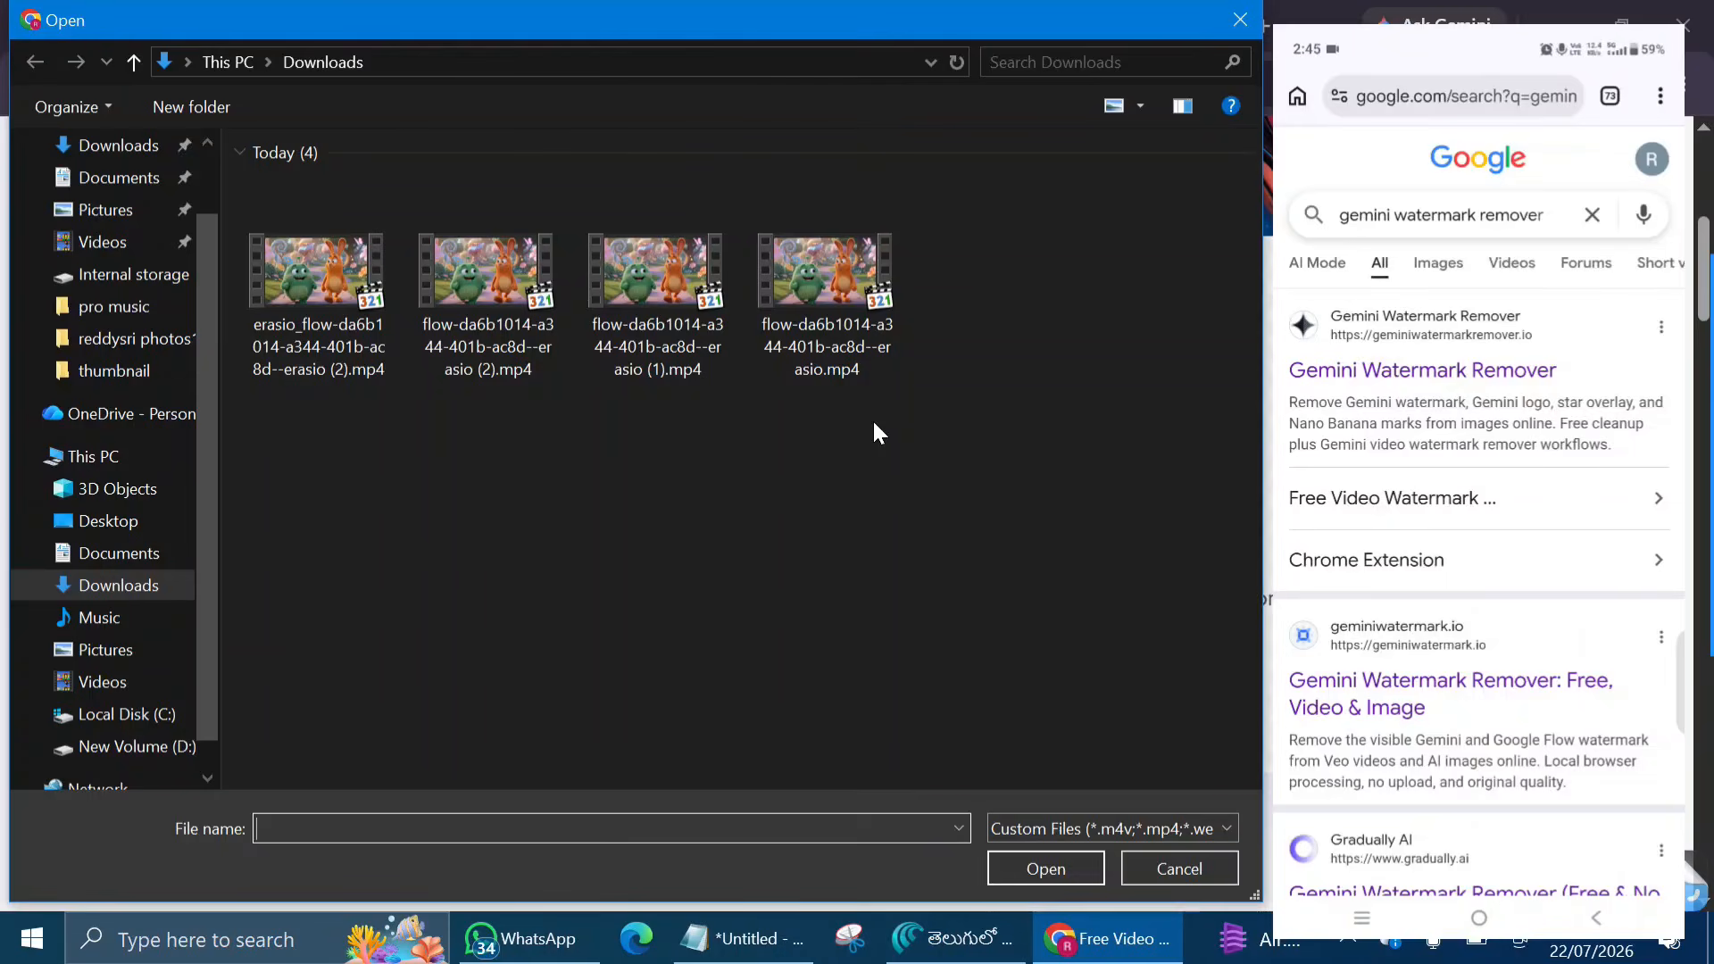
click(111, 523)
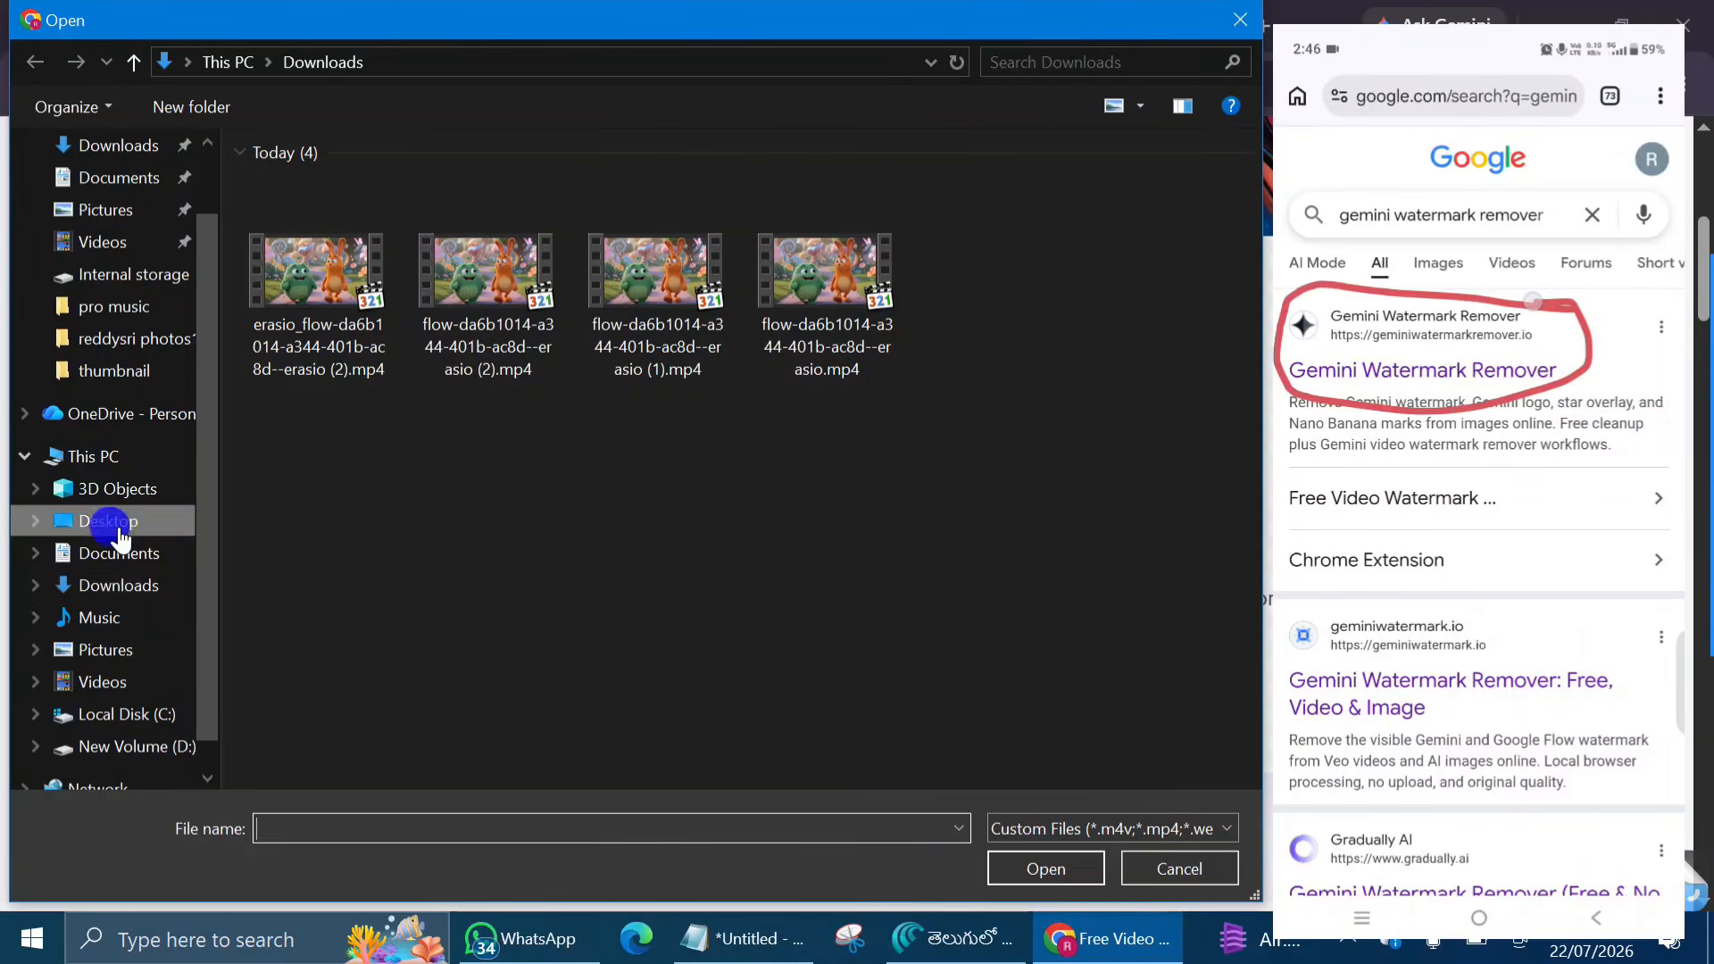
double_click(352, 410)
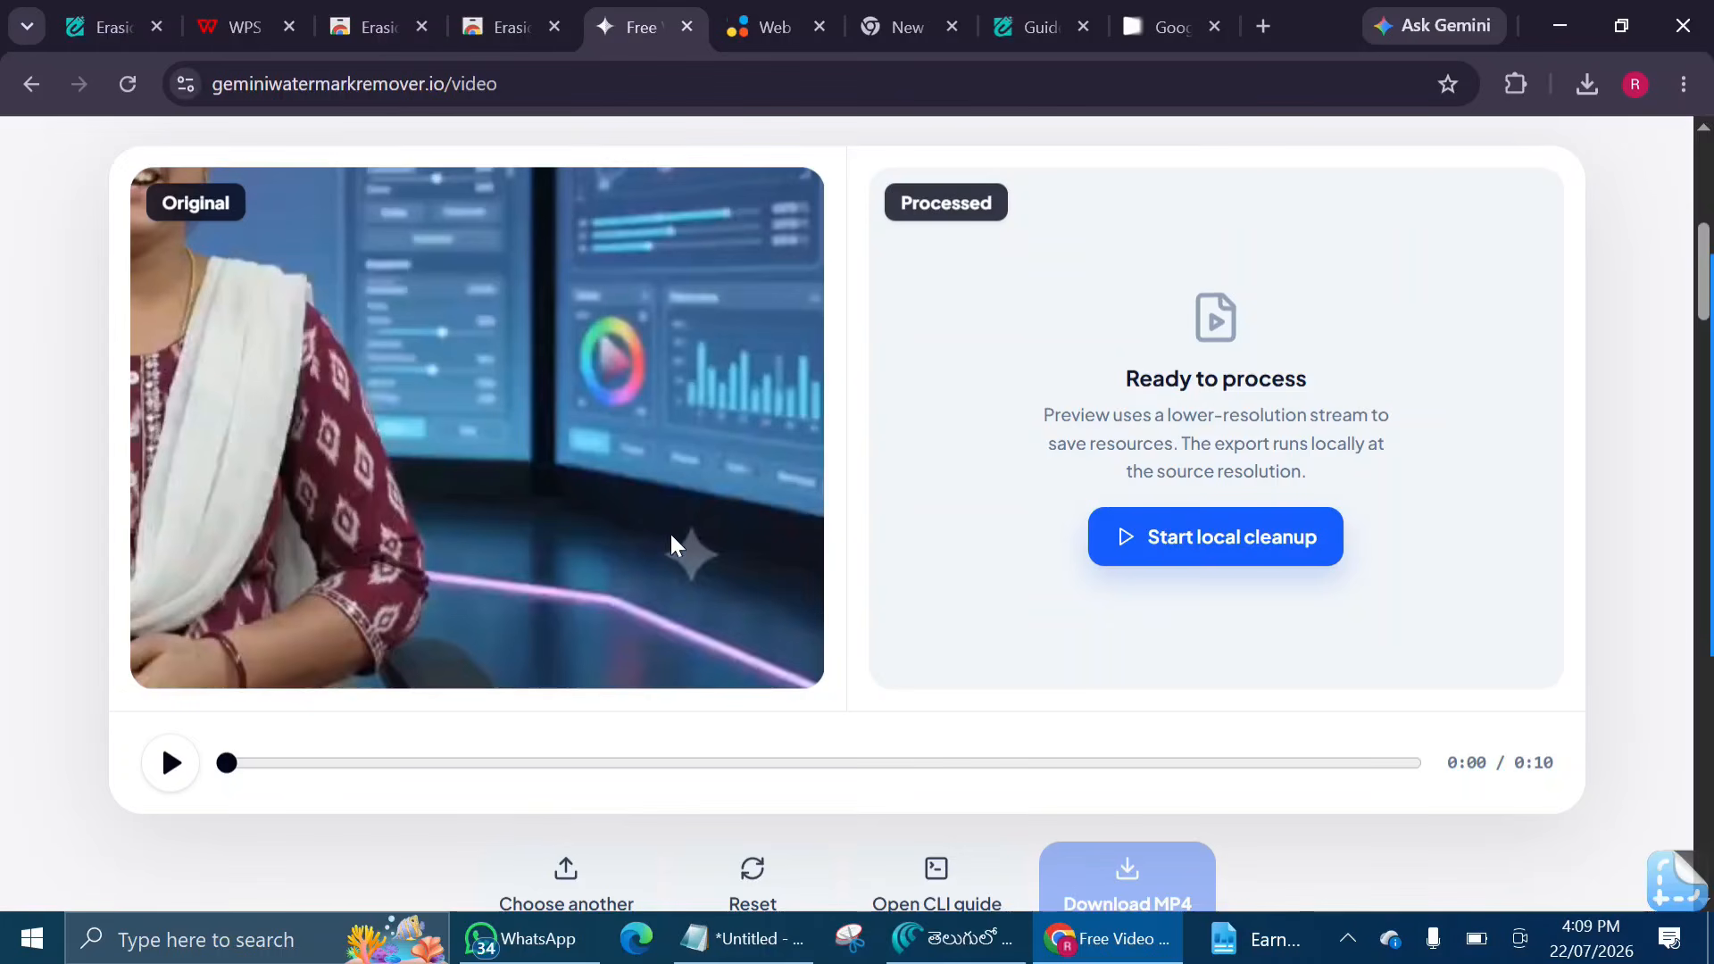
Run the local cleanup on the loaded video and download the processed MP4.
click(1183, 540)
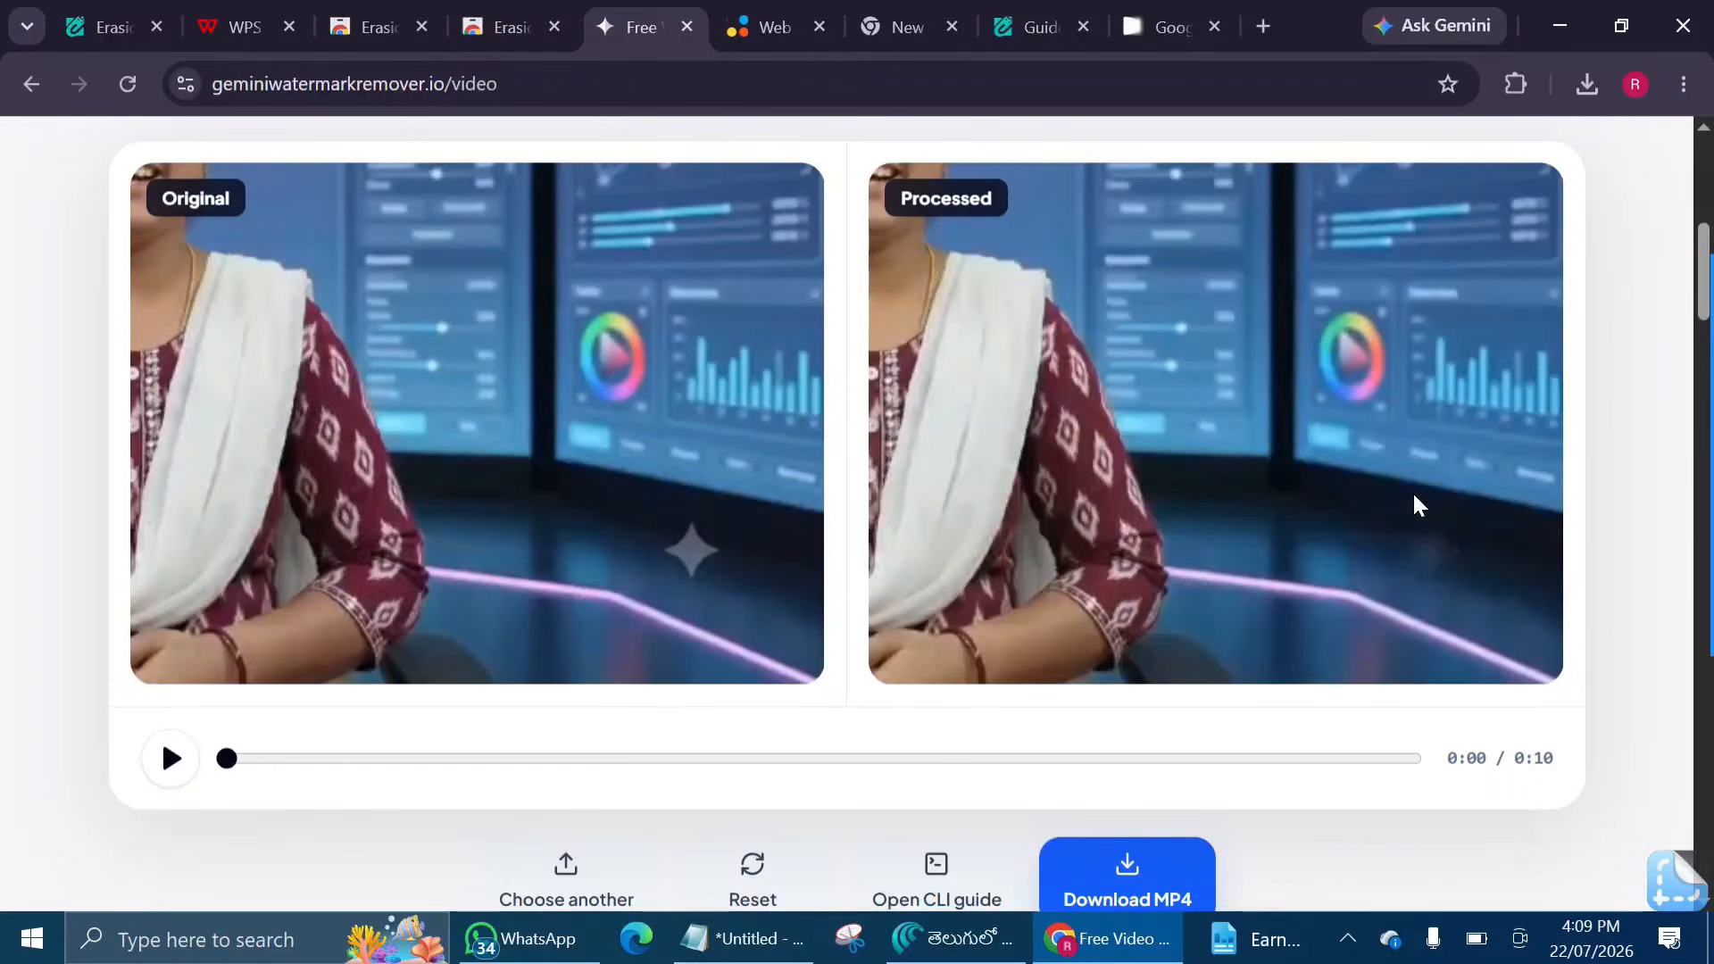
scroll(1414, 498, down, 3)
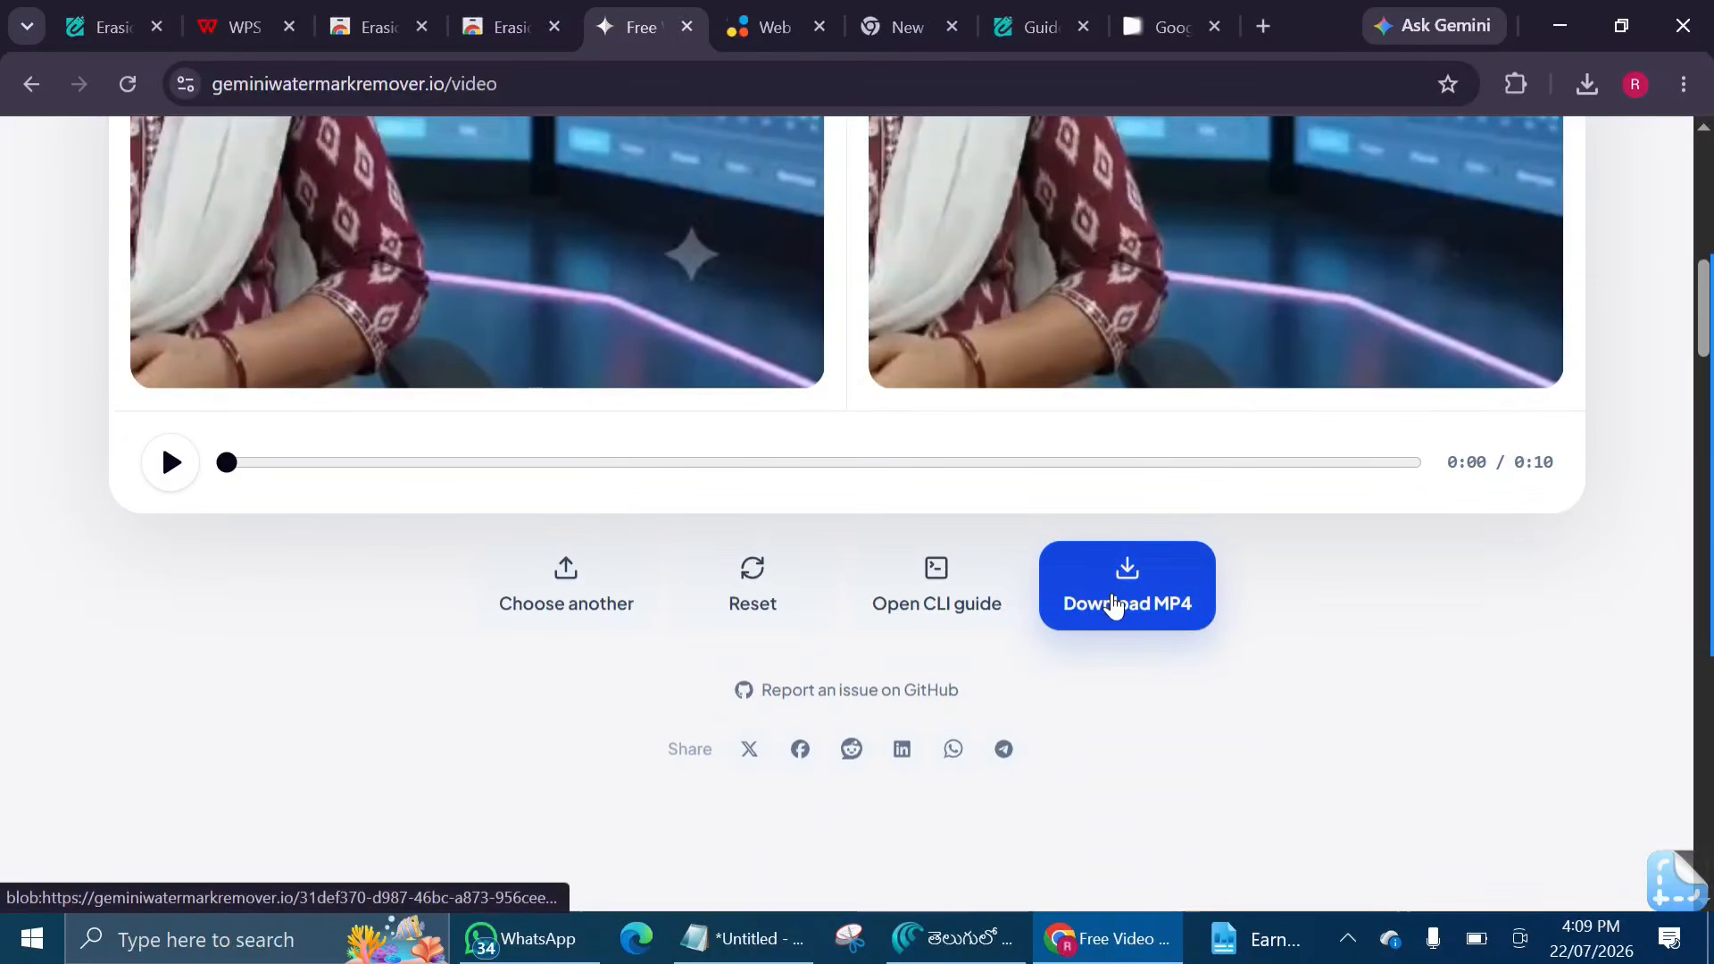
click(1113, 606)
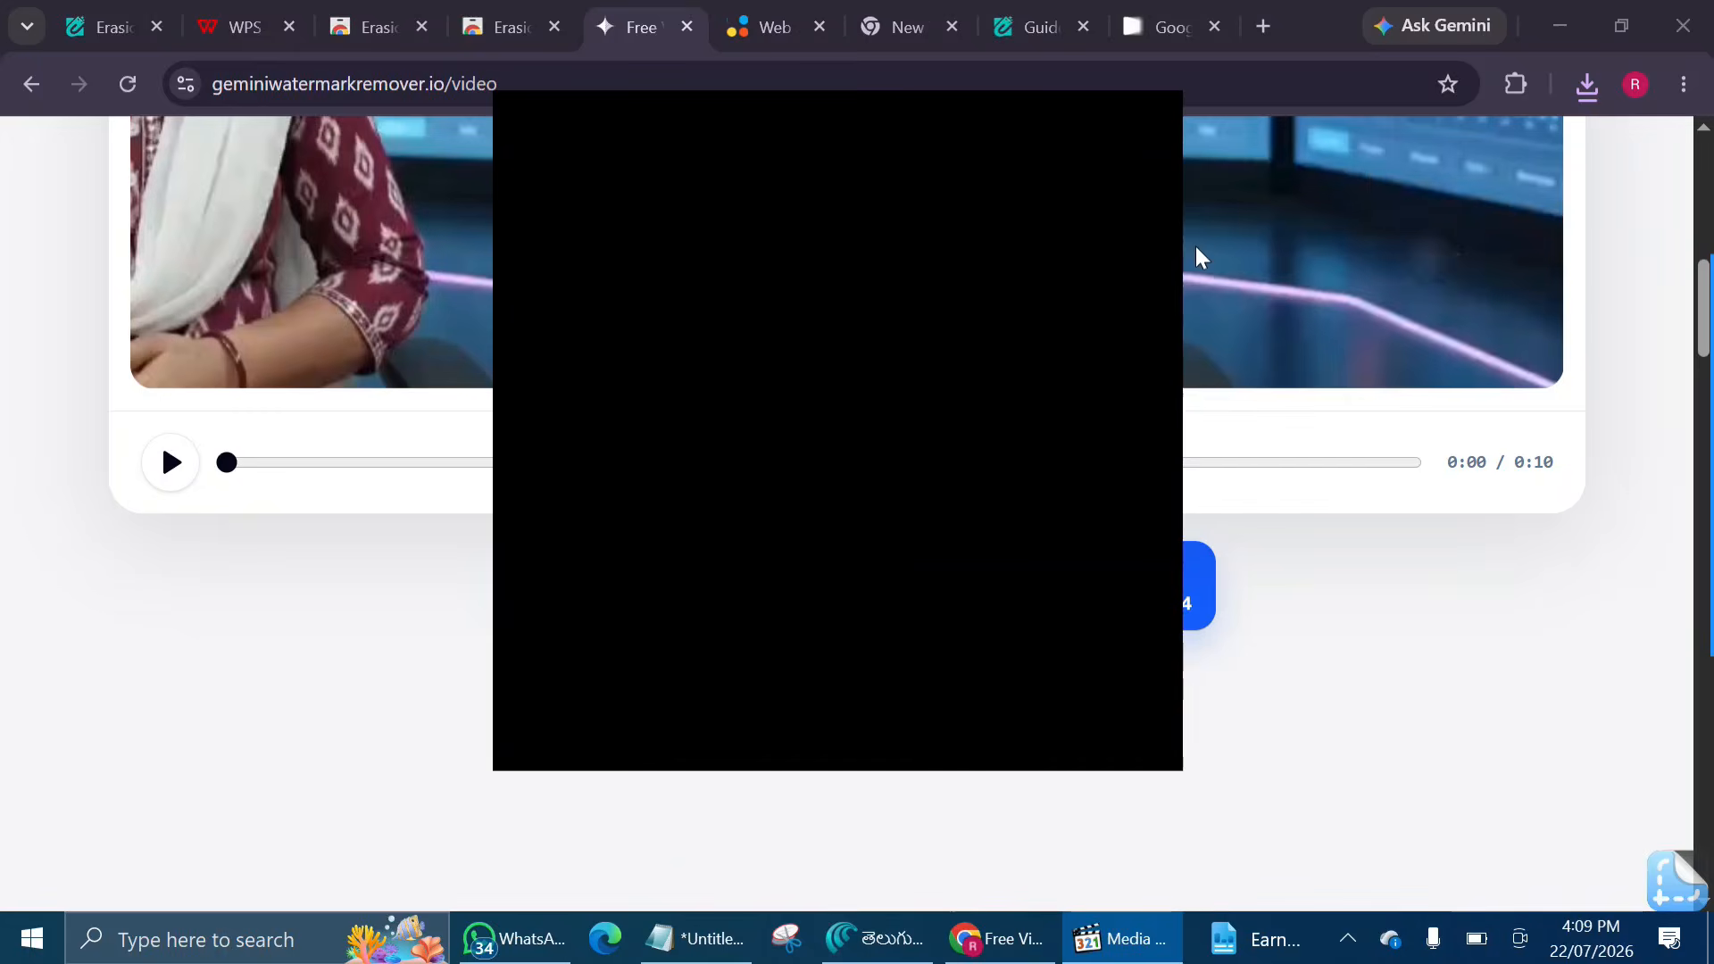
Watch the downloaded video at full screen to check the watermark area, and leave the player.
double_click(1035, 358)
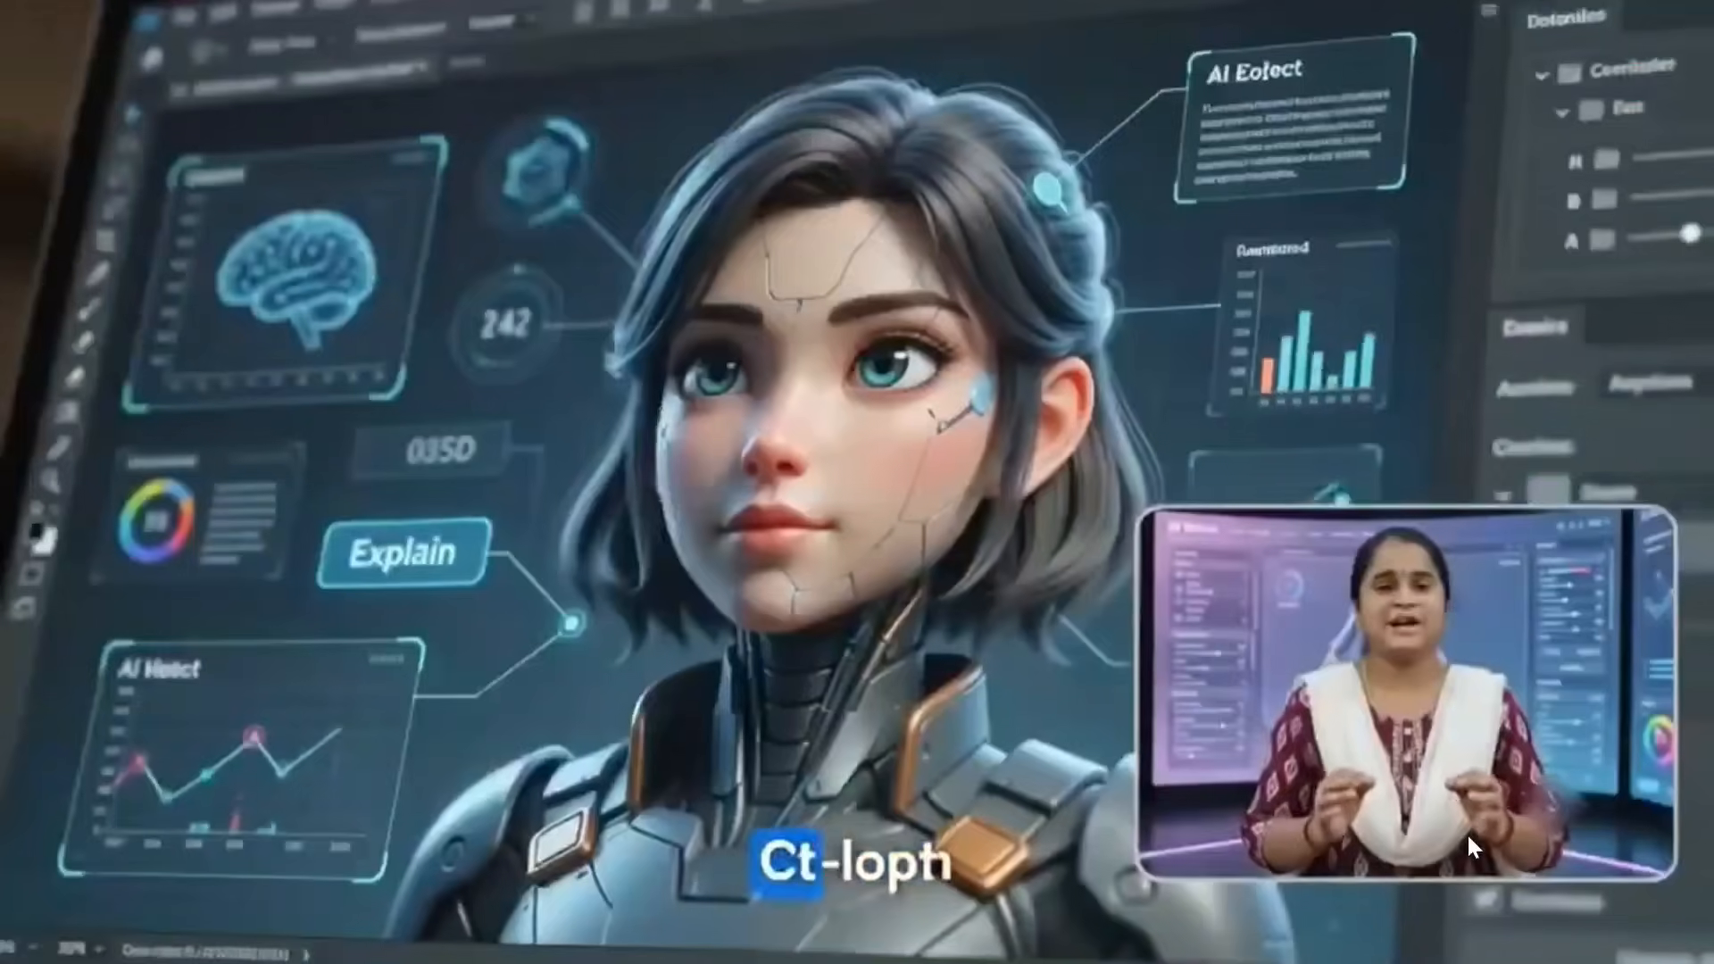
key(Escape)
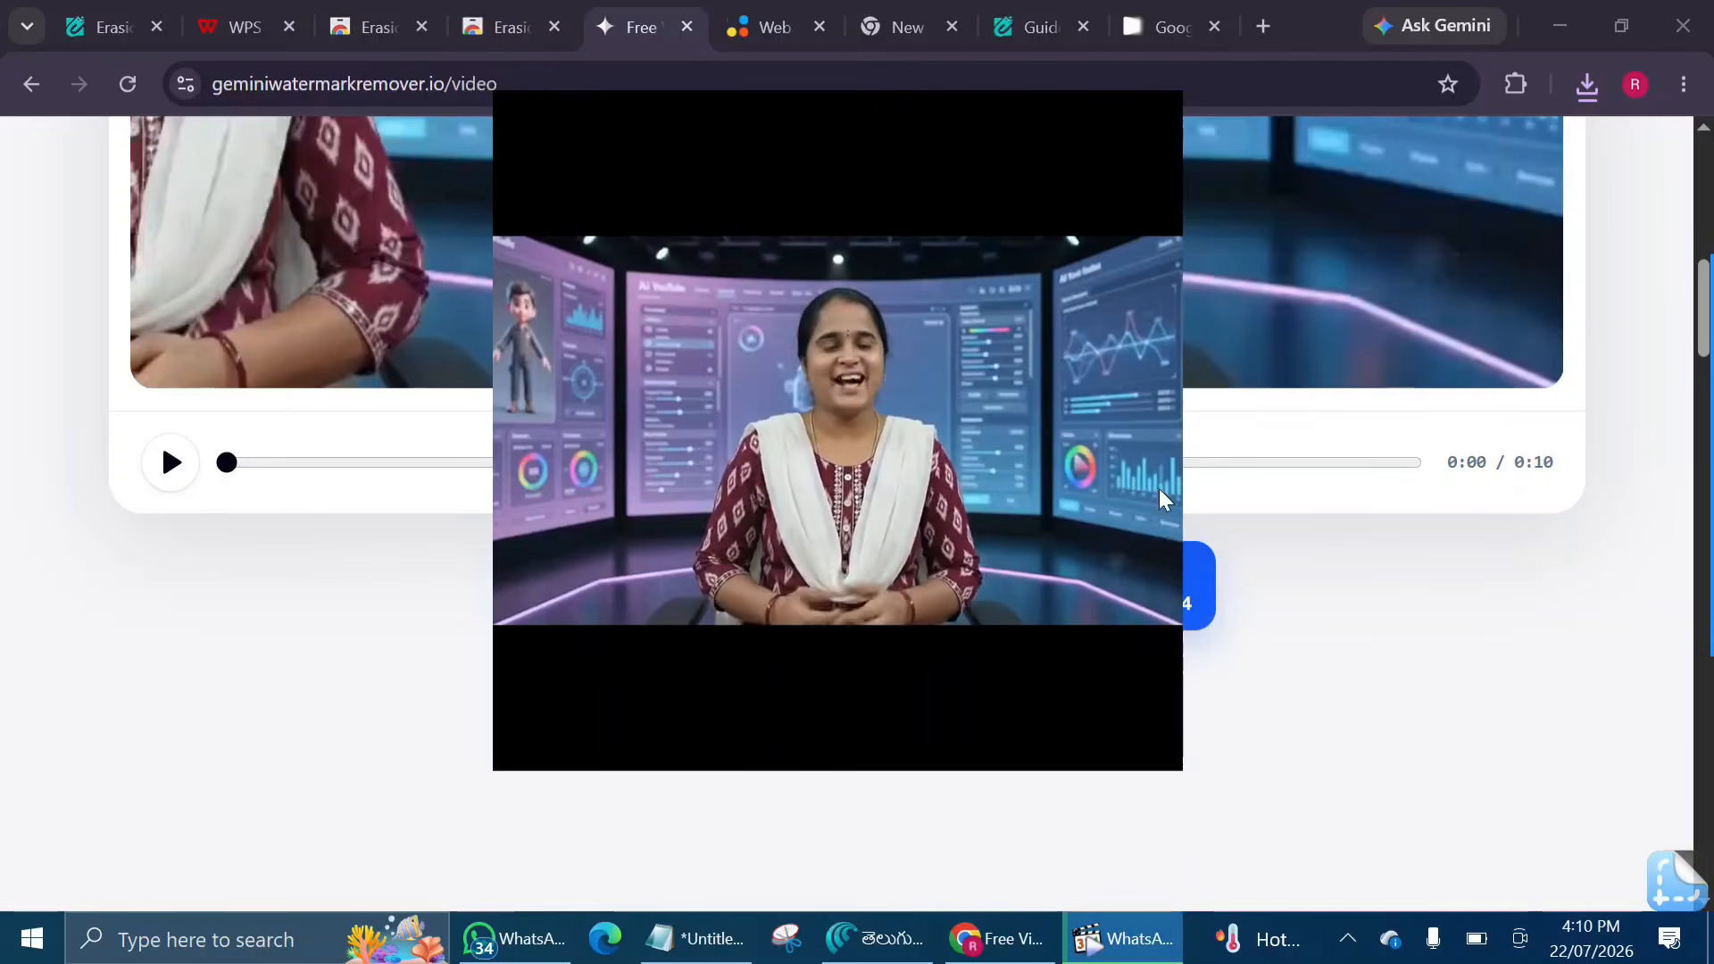
click(1412, 703)
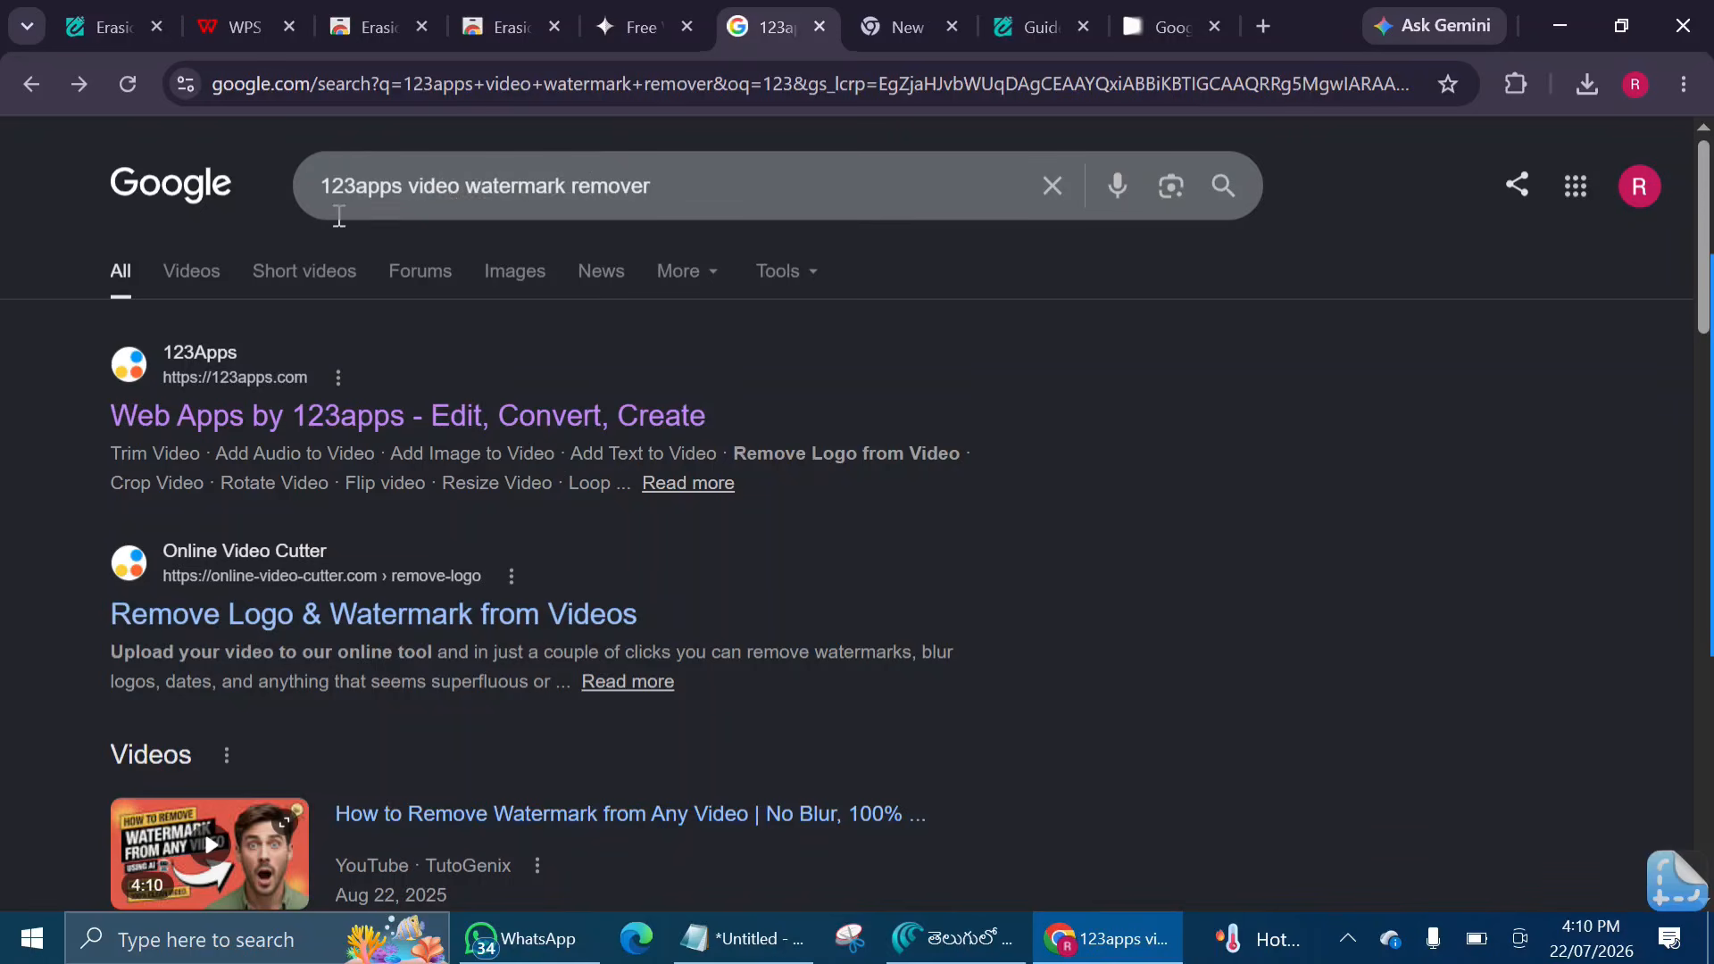
Open the 123apps Remove Logo & Watermark from Videos tool and upload WhatsApp Video 2026-07-22 at 3.38.34 PM from the Desktop.
scroll(268, 543, down, 1)
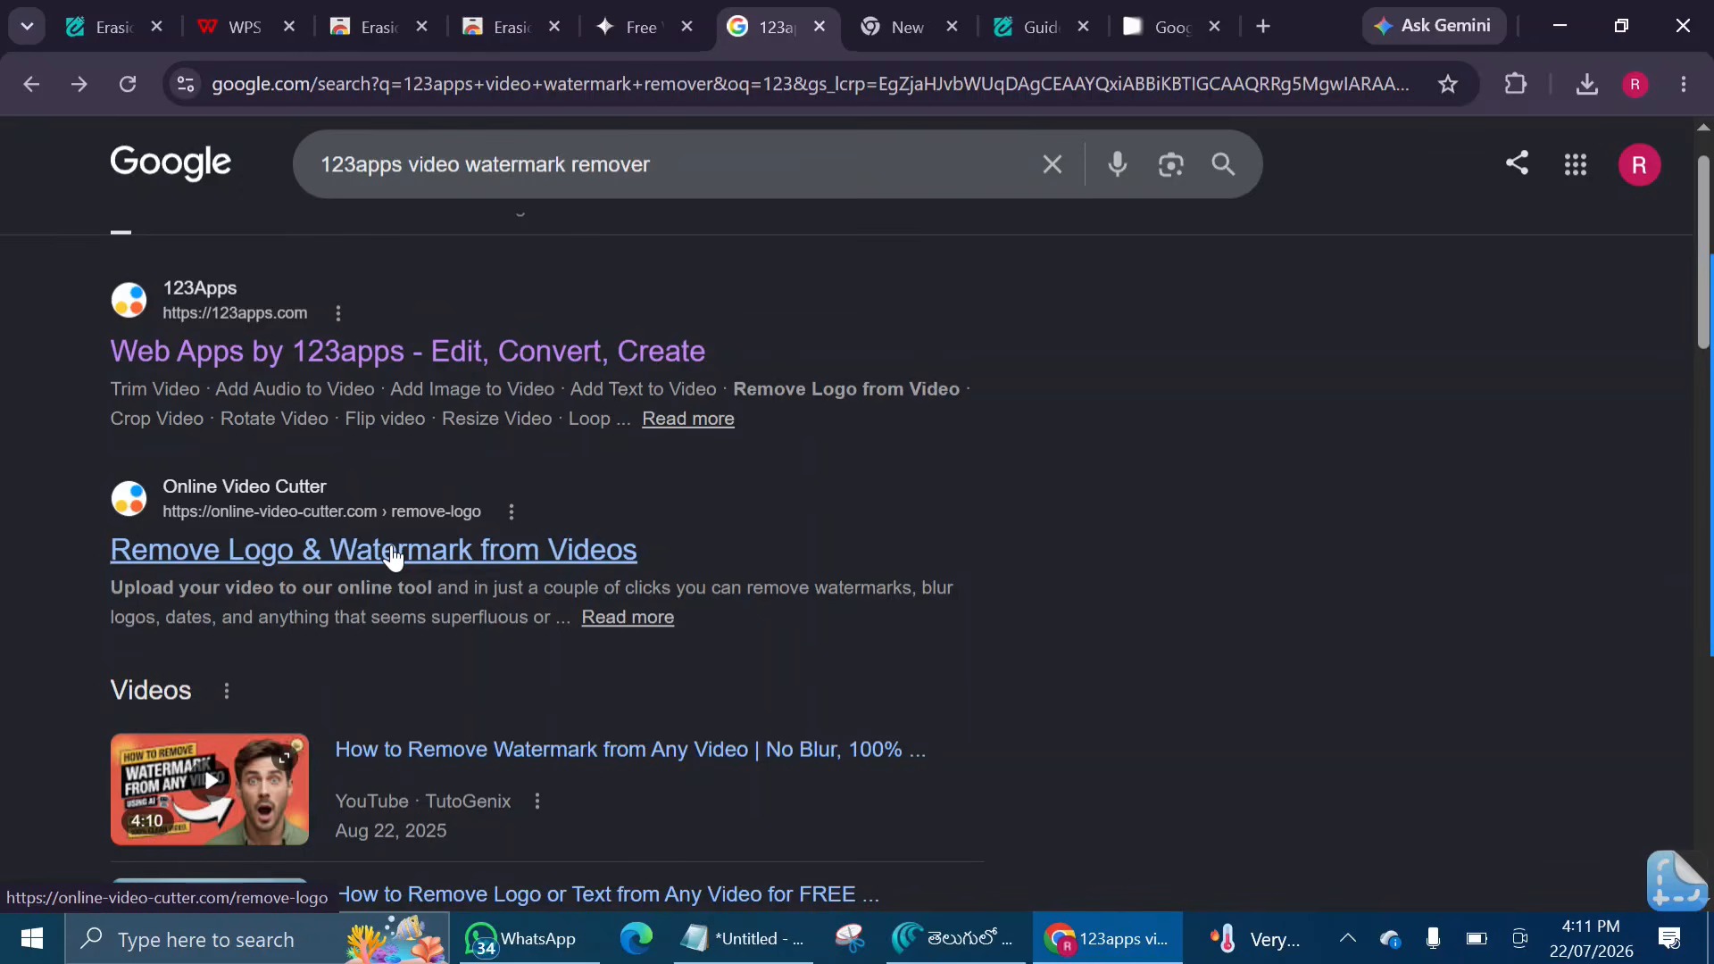
click(228, 563)
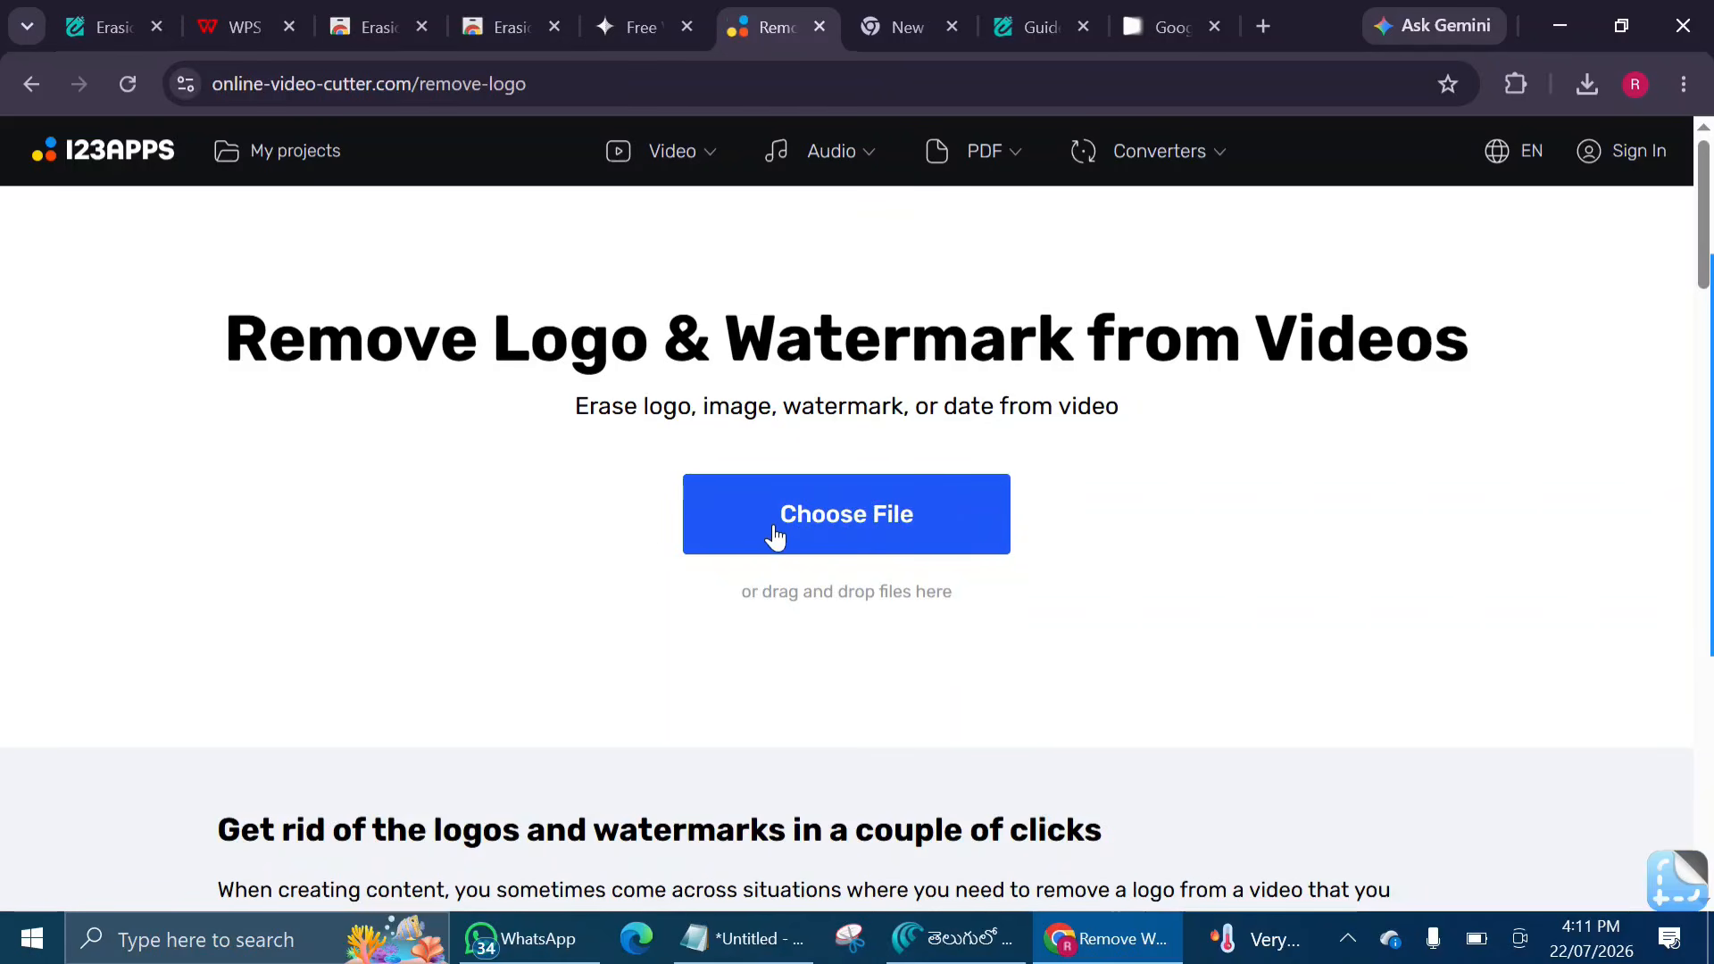
click(840, 514)
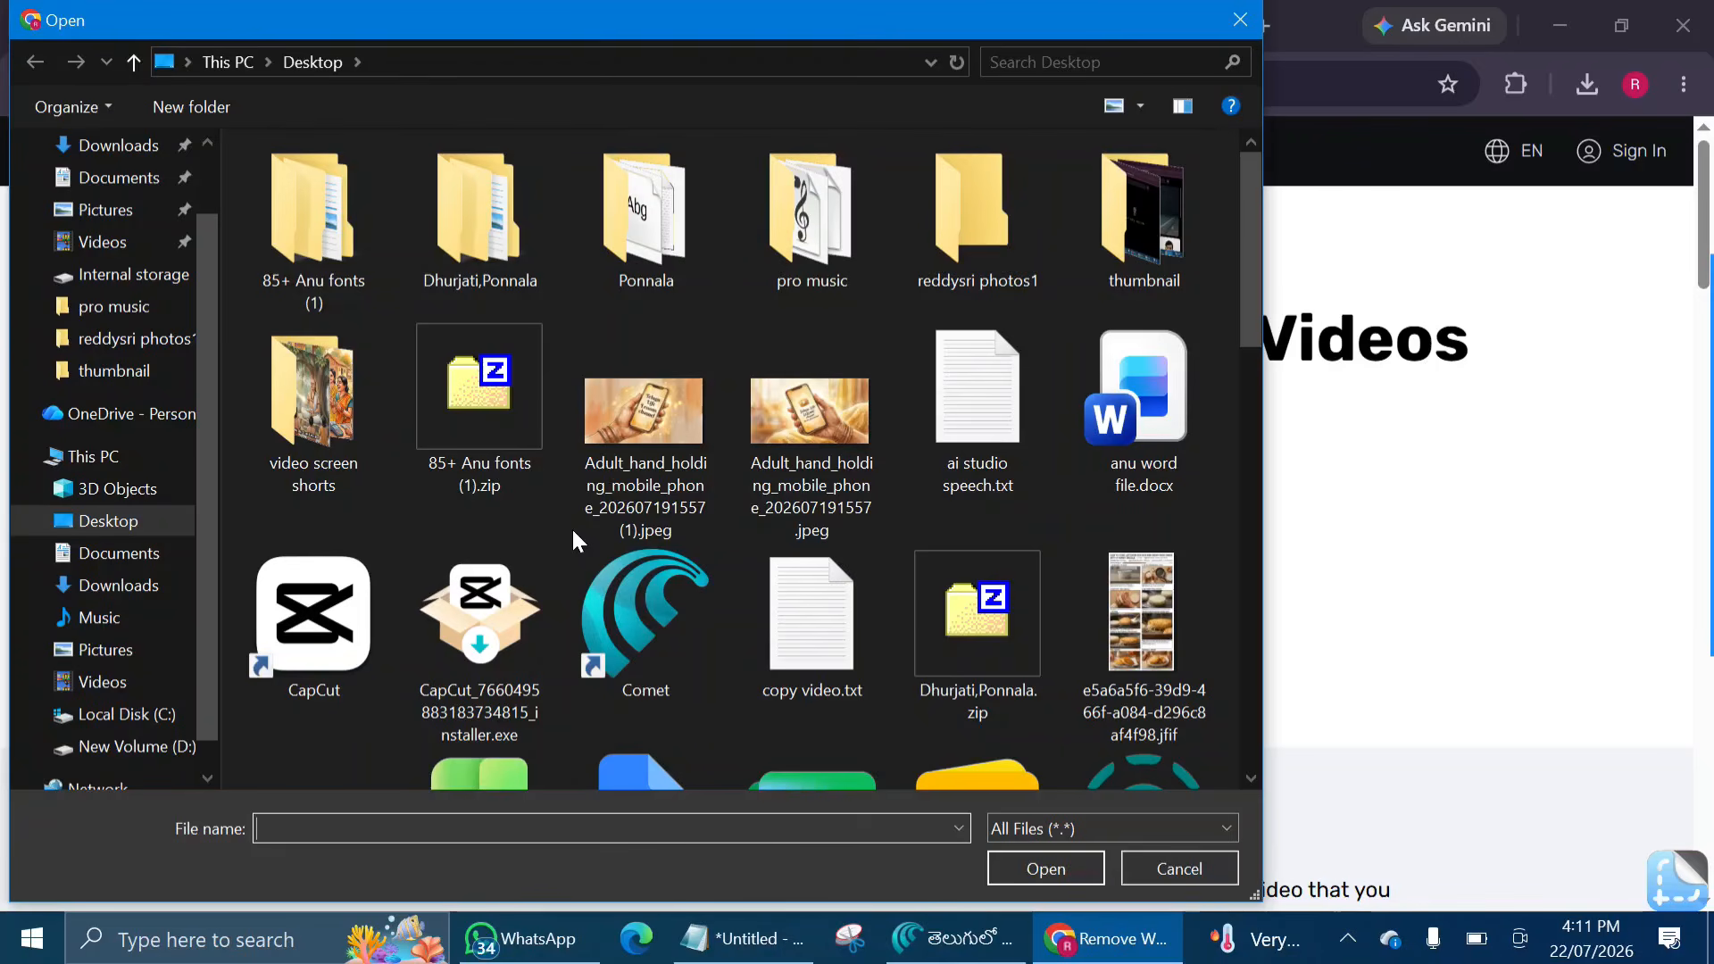
scroll(571, 526, down, 10)
double_click(998, 646)
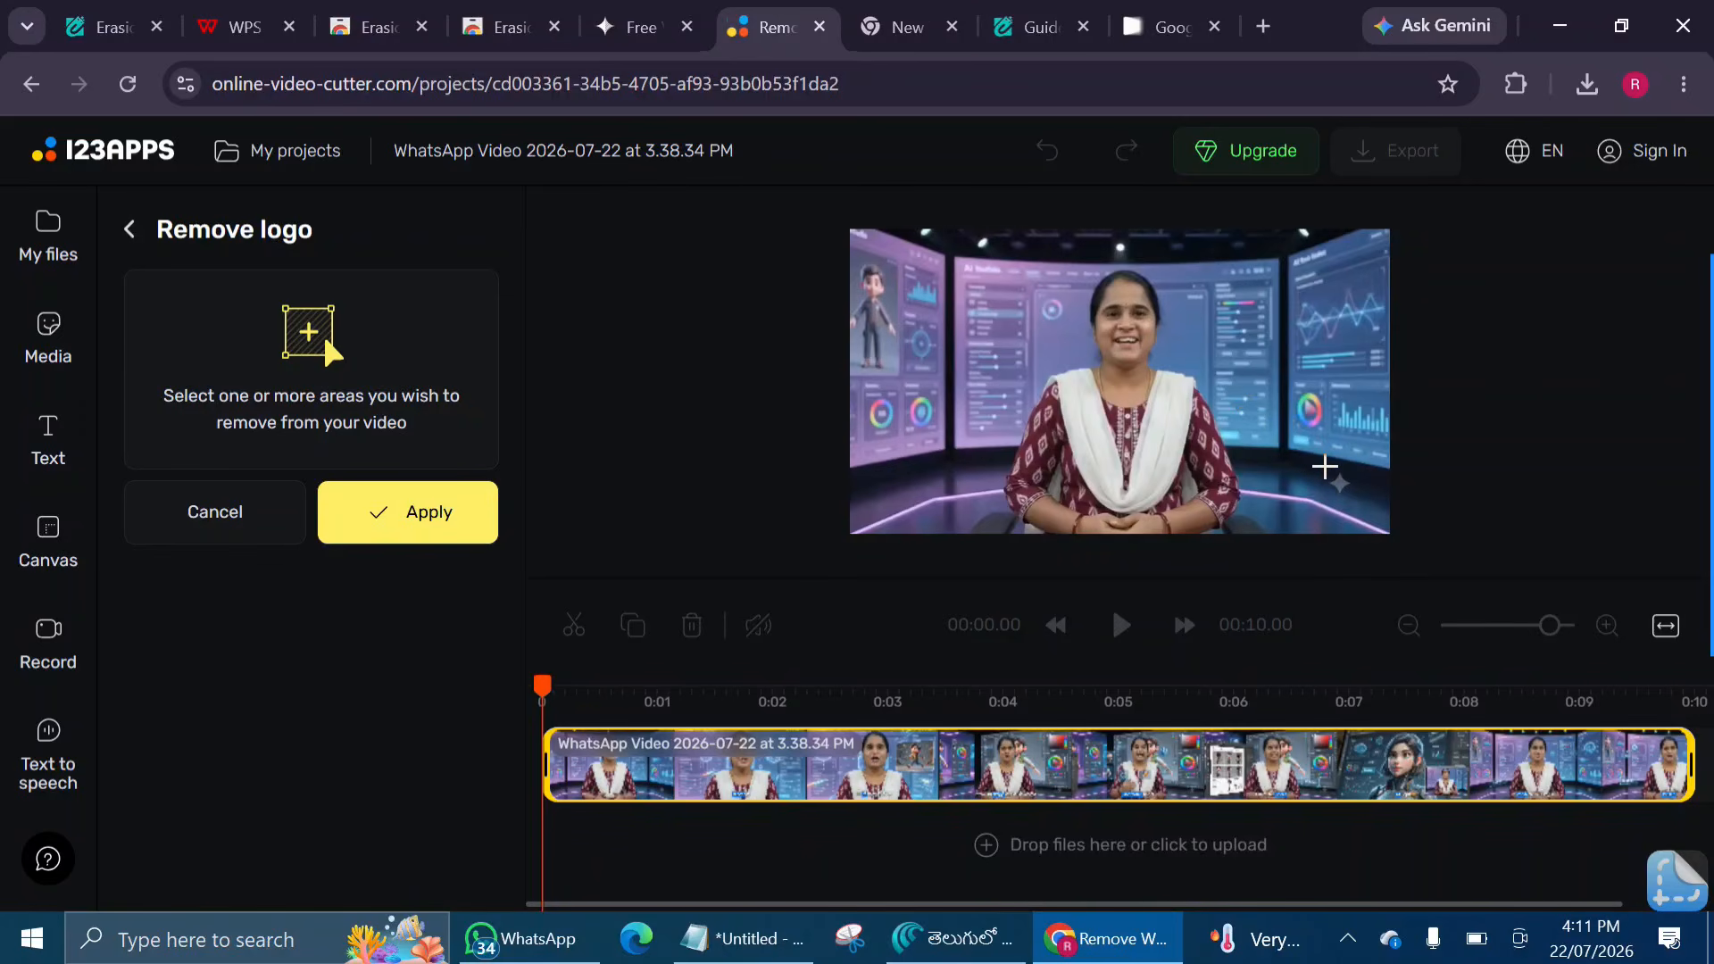
Mark the star watermark near the video frame's lower-right corner, apply the logo removal and play back the result.
drag(1325, 466, 1362, 515)
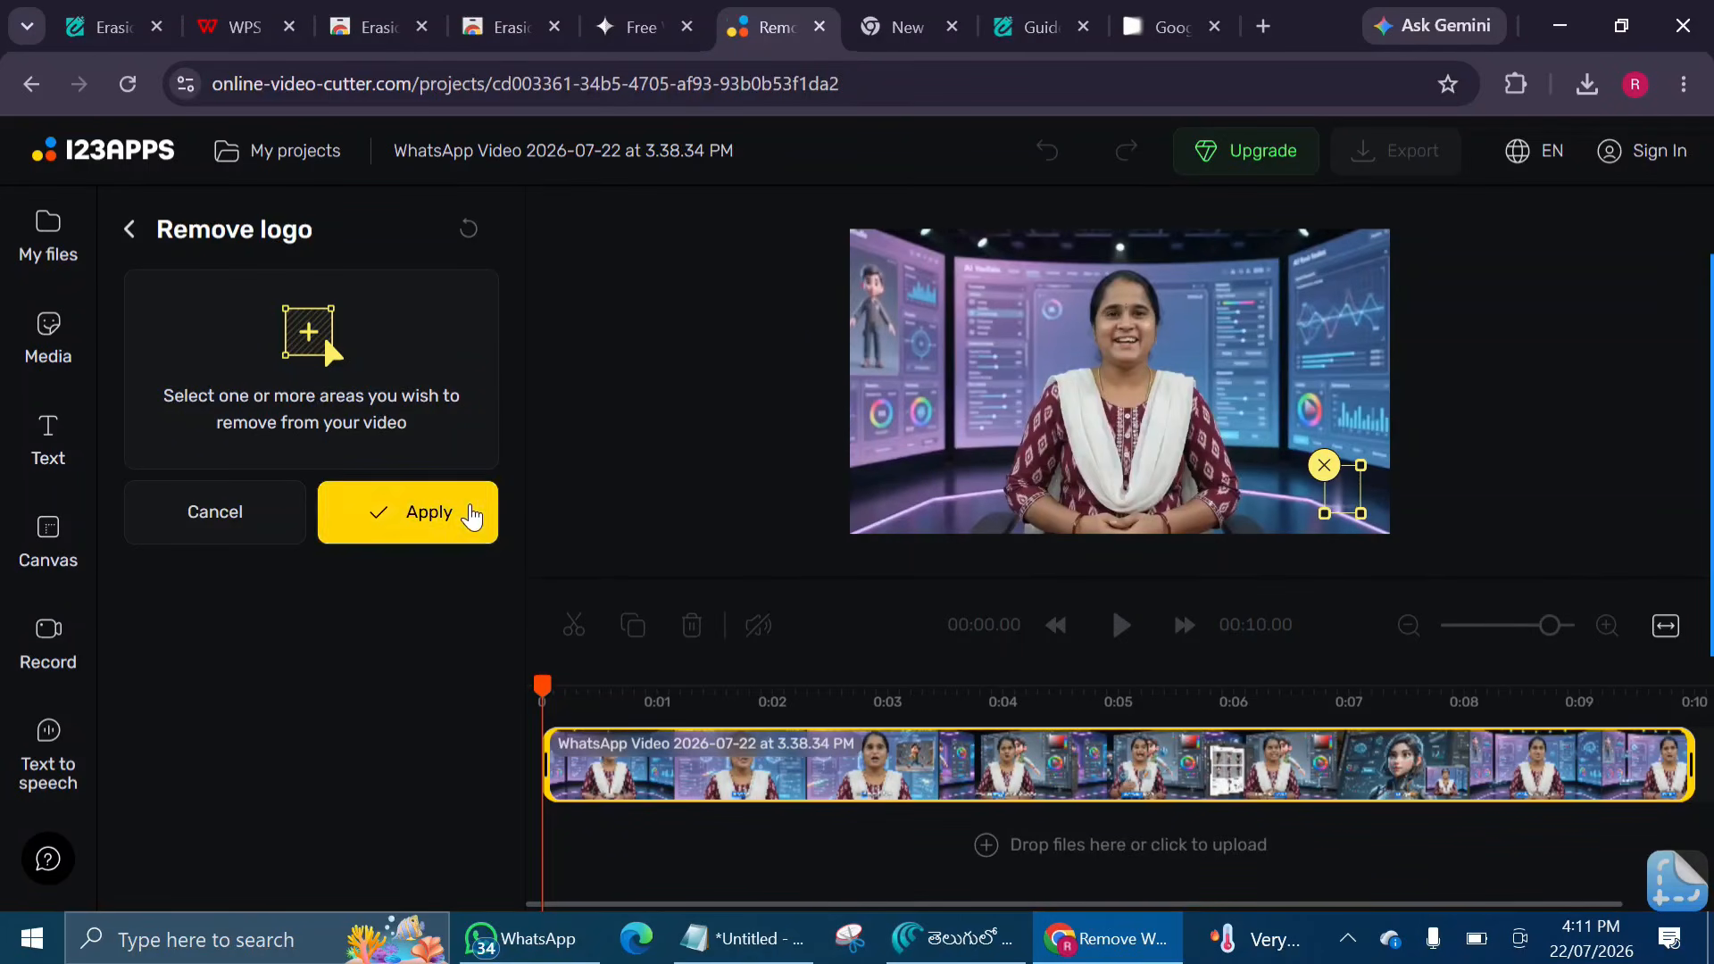
click(466, 510)
scroll(470, 517, down, 1)
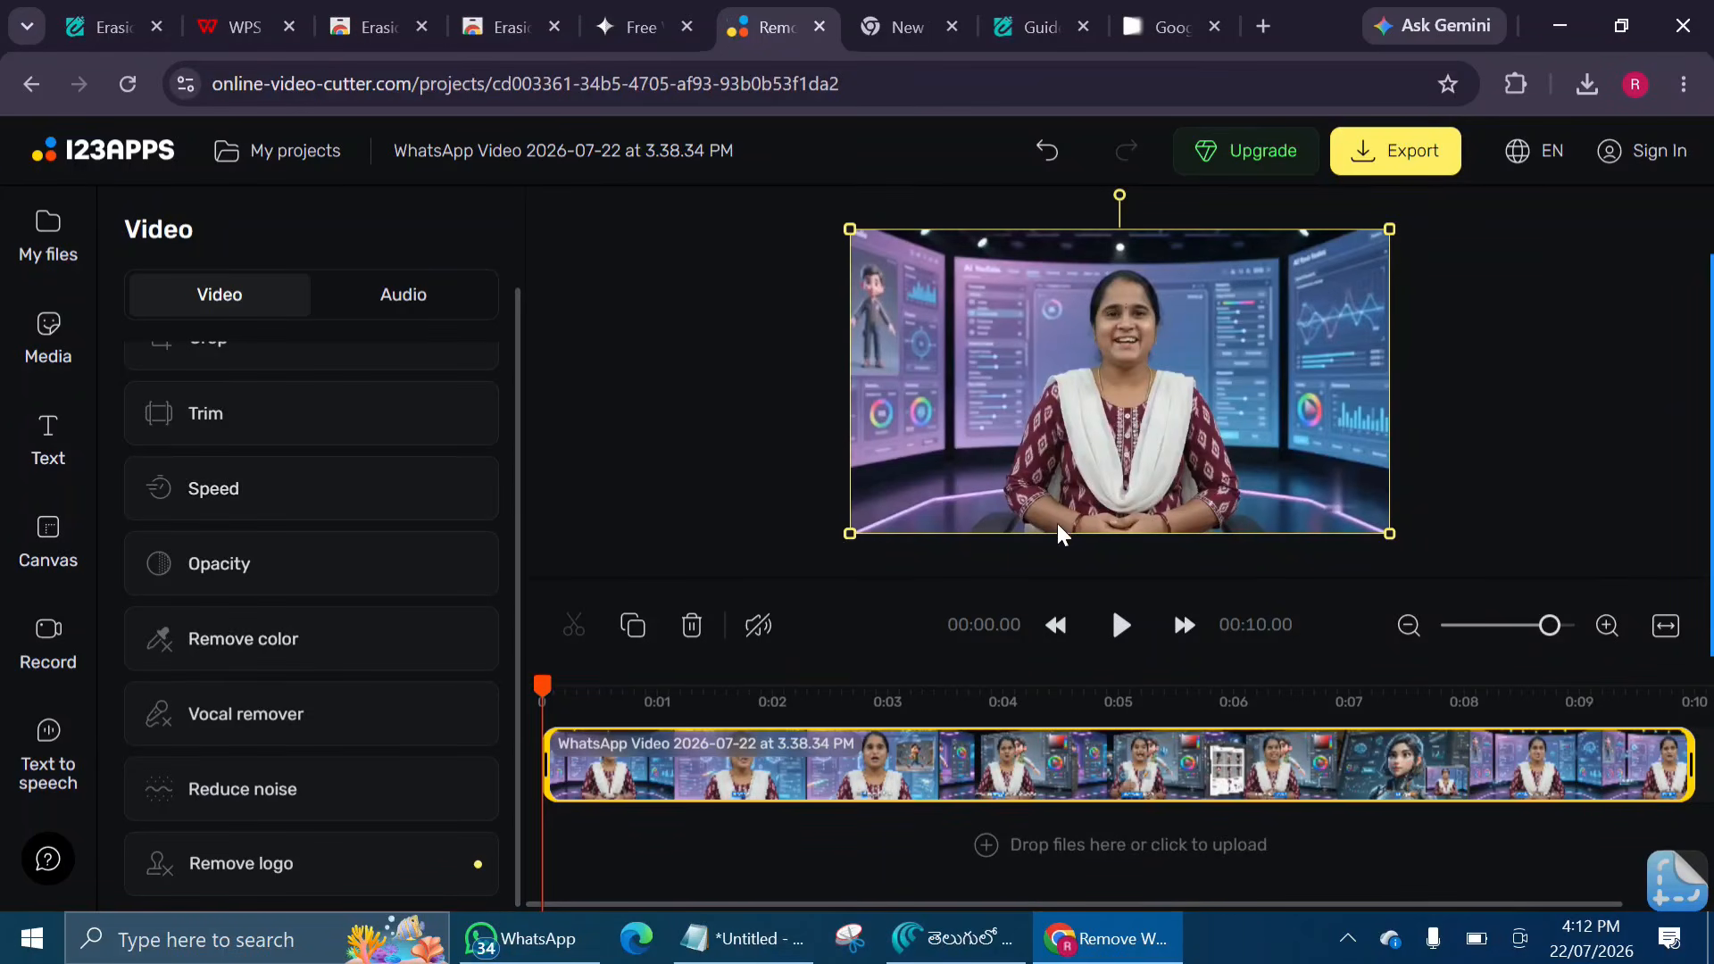
click(1123, 635)
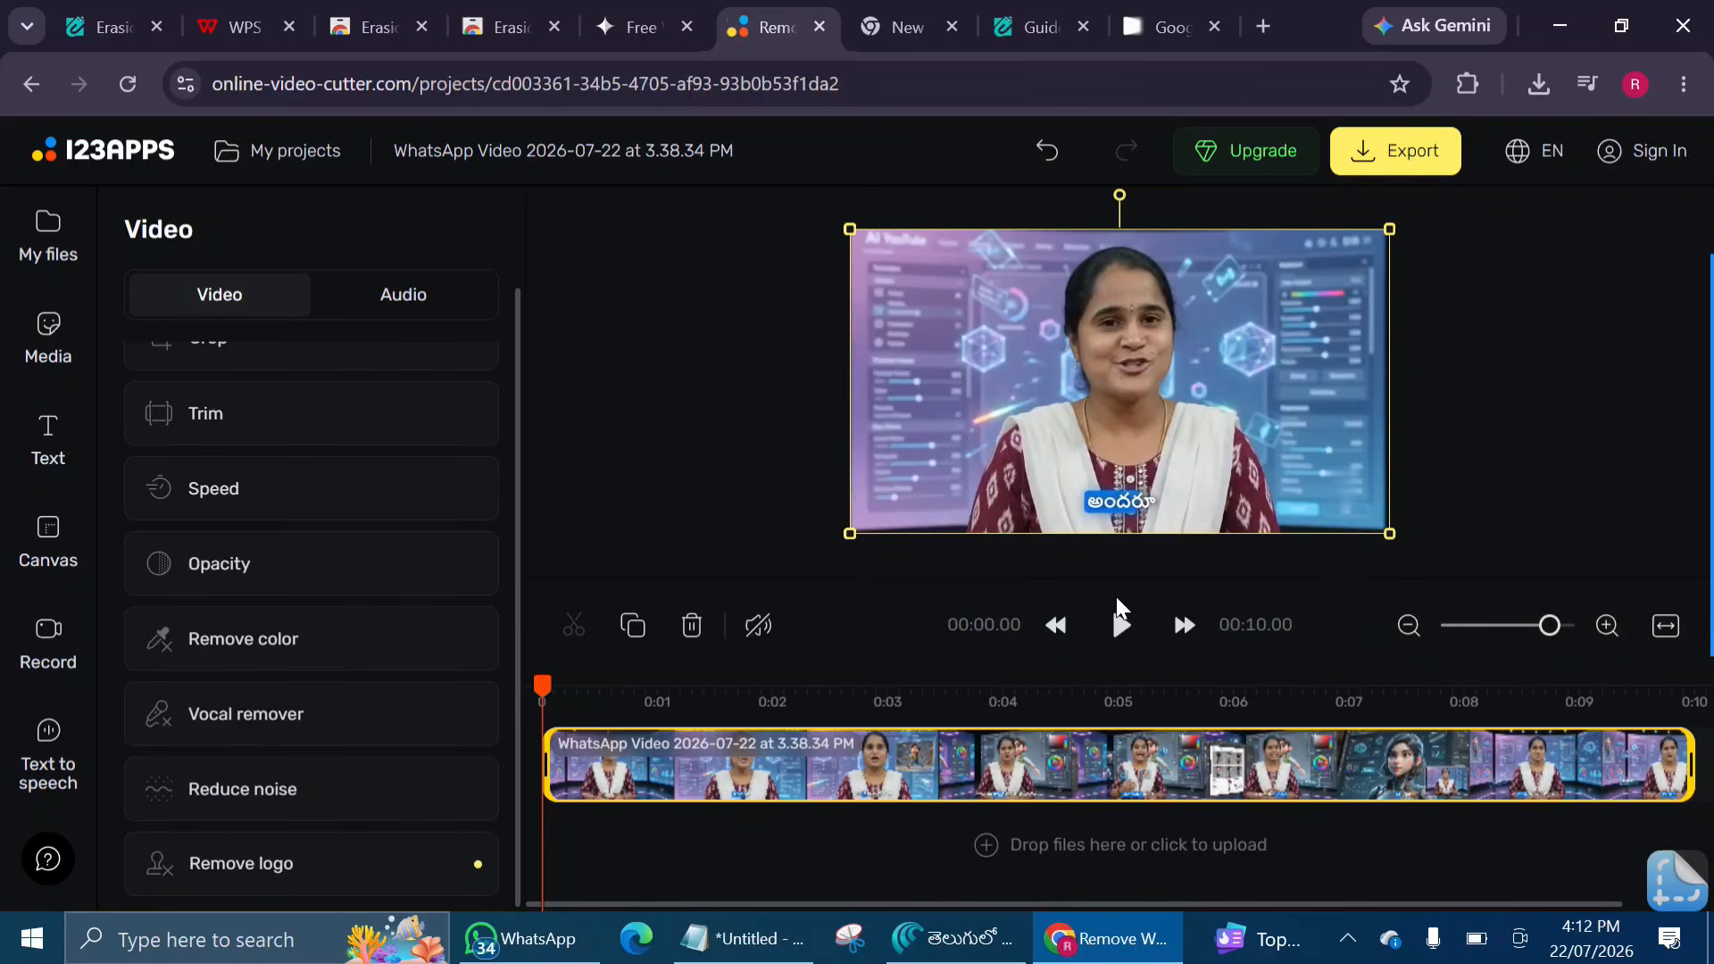
click(1120, 629)
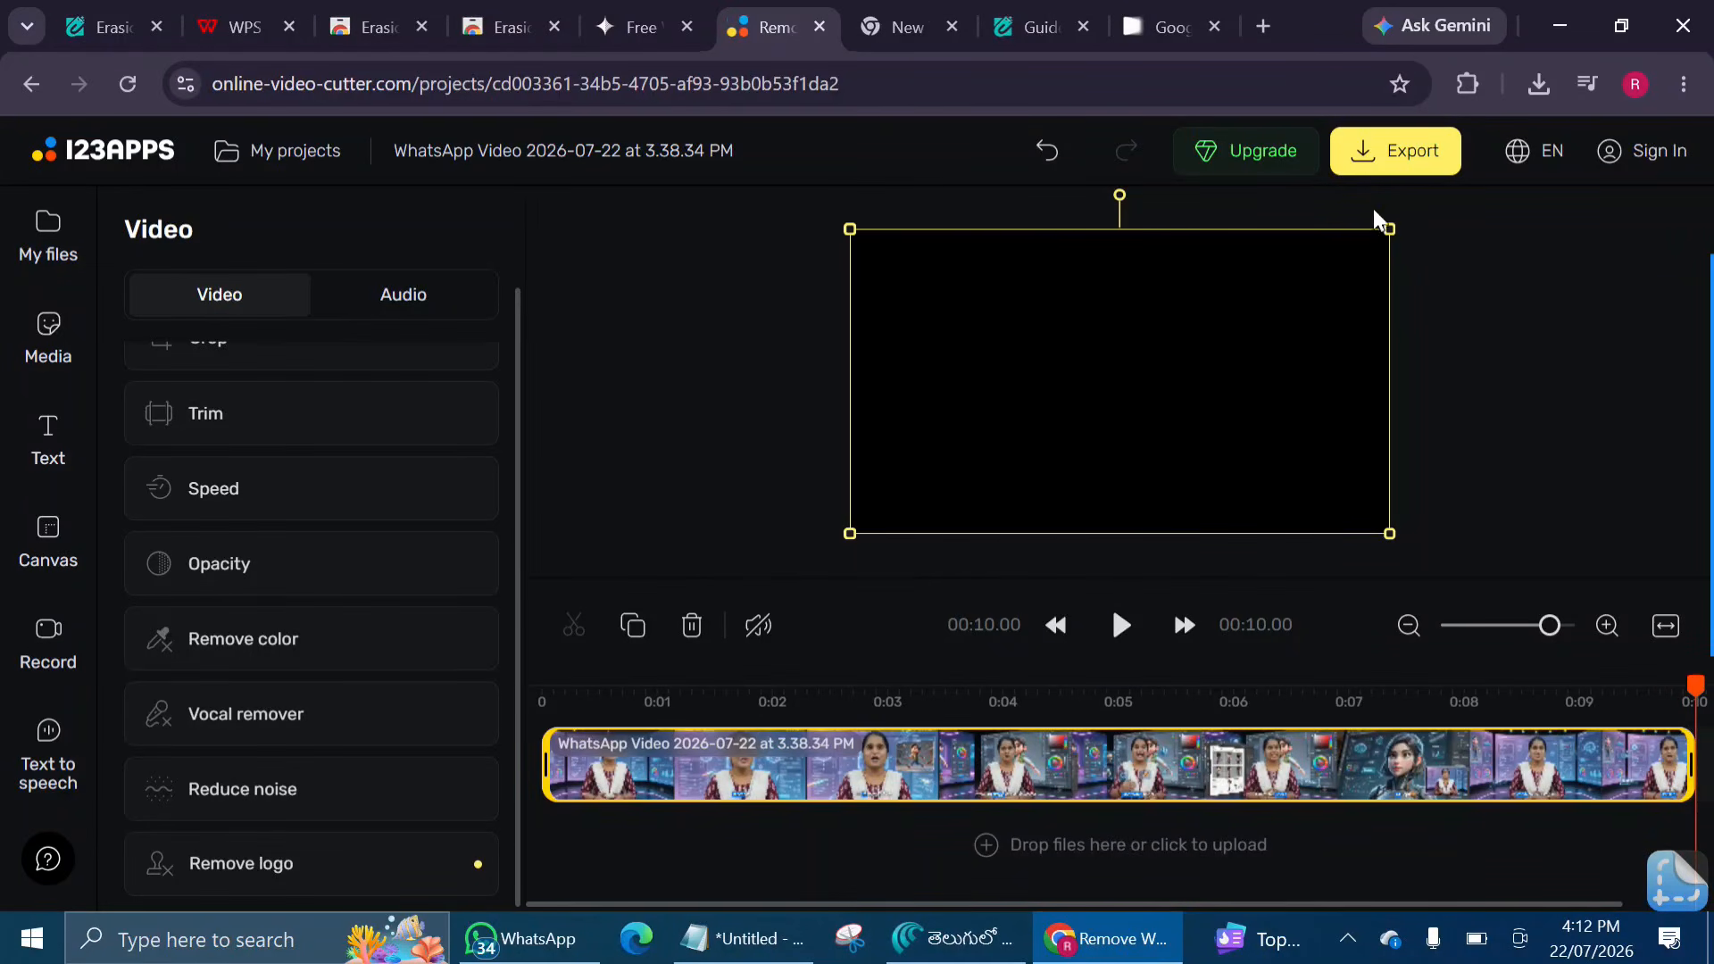
Export the edited video as a 720p MP4 and dismiss the save dialog.
click(1379, 155)
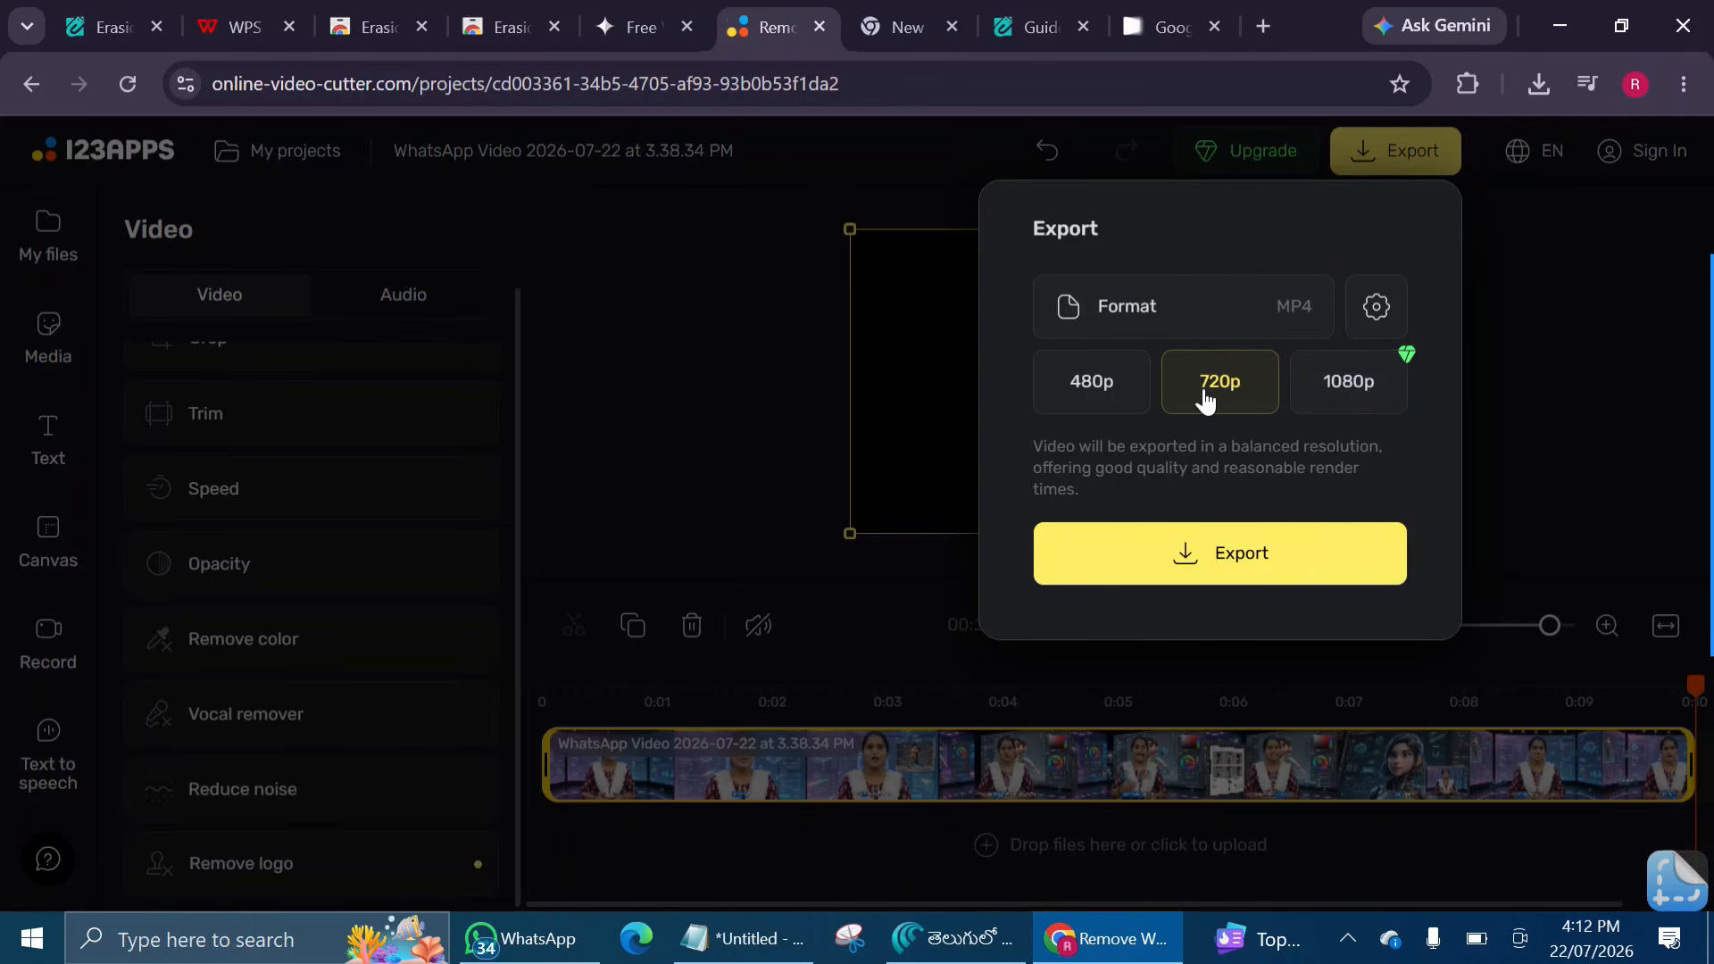
click(1203, 559)
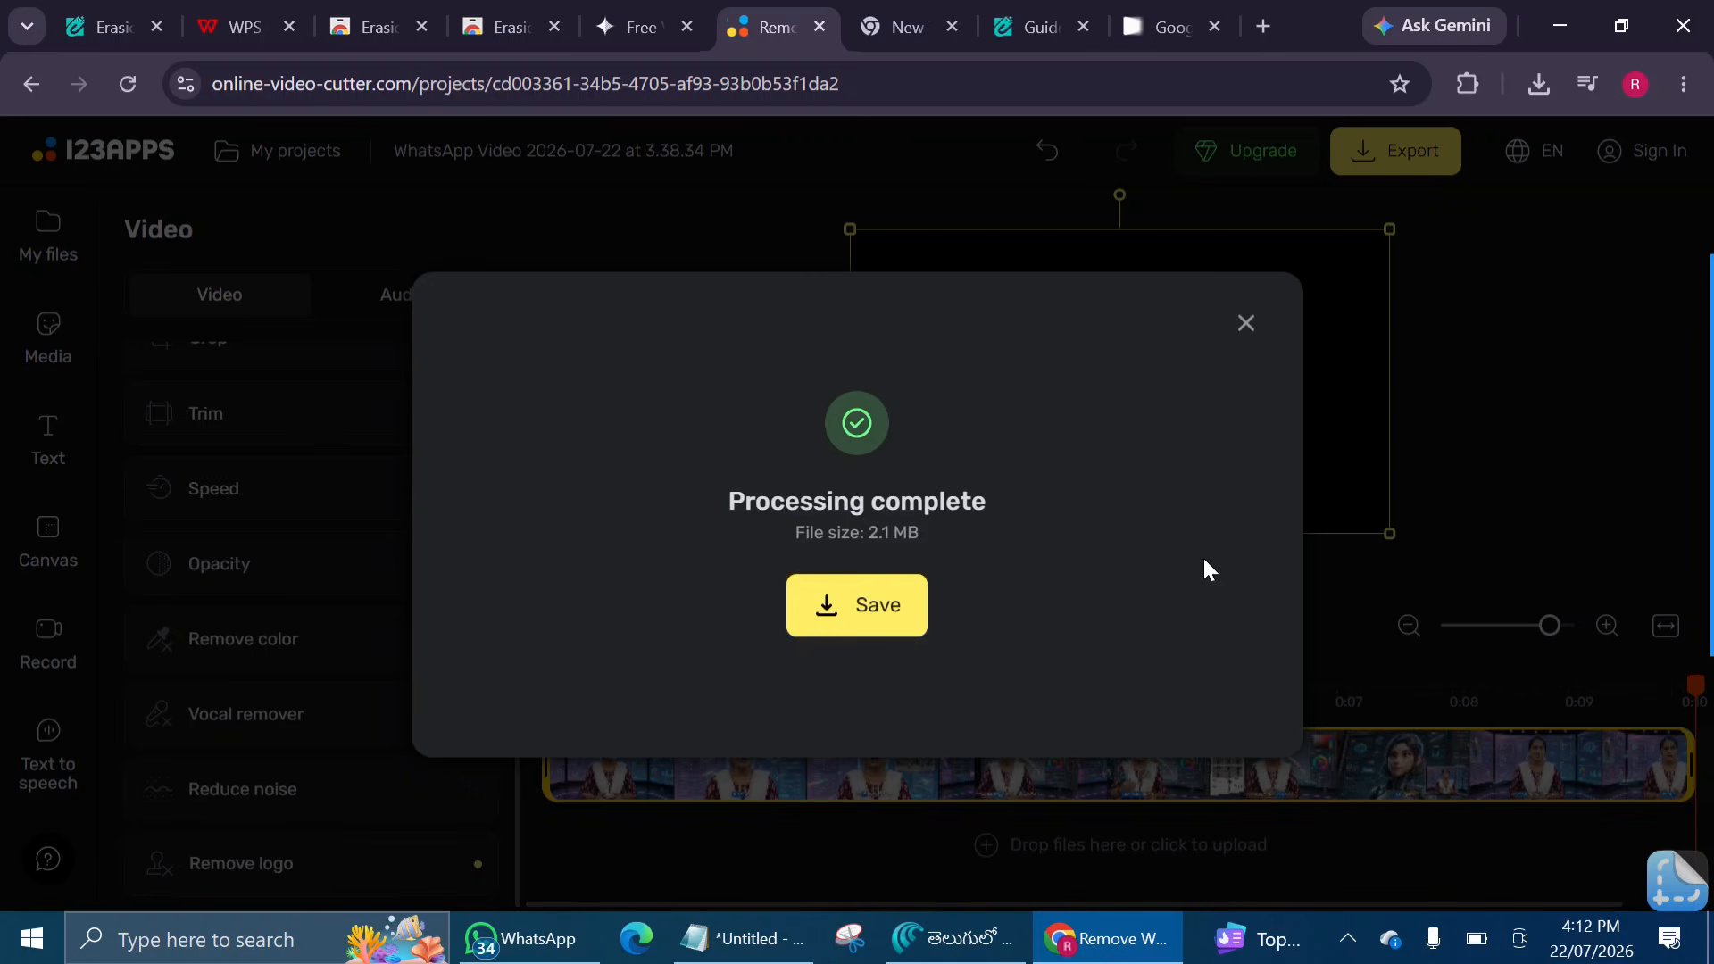
key(Escape)
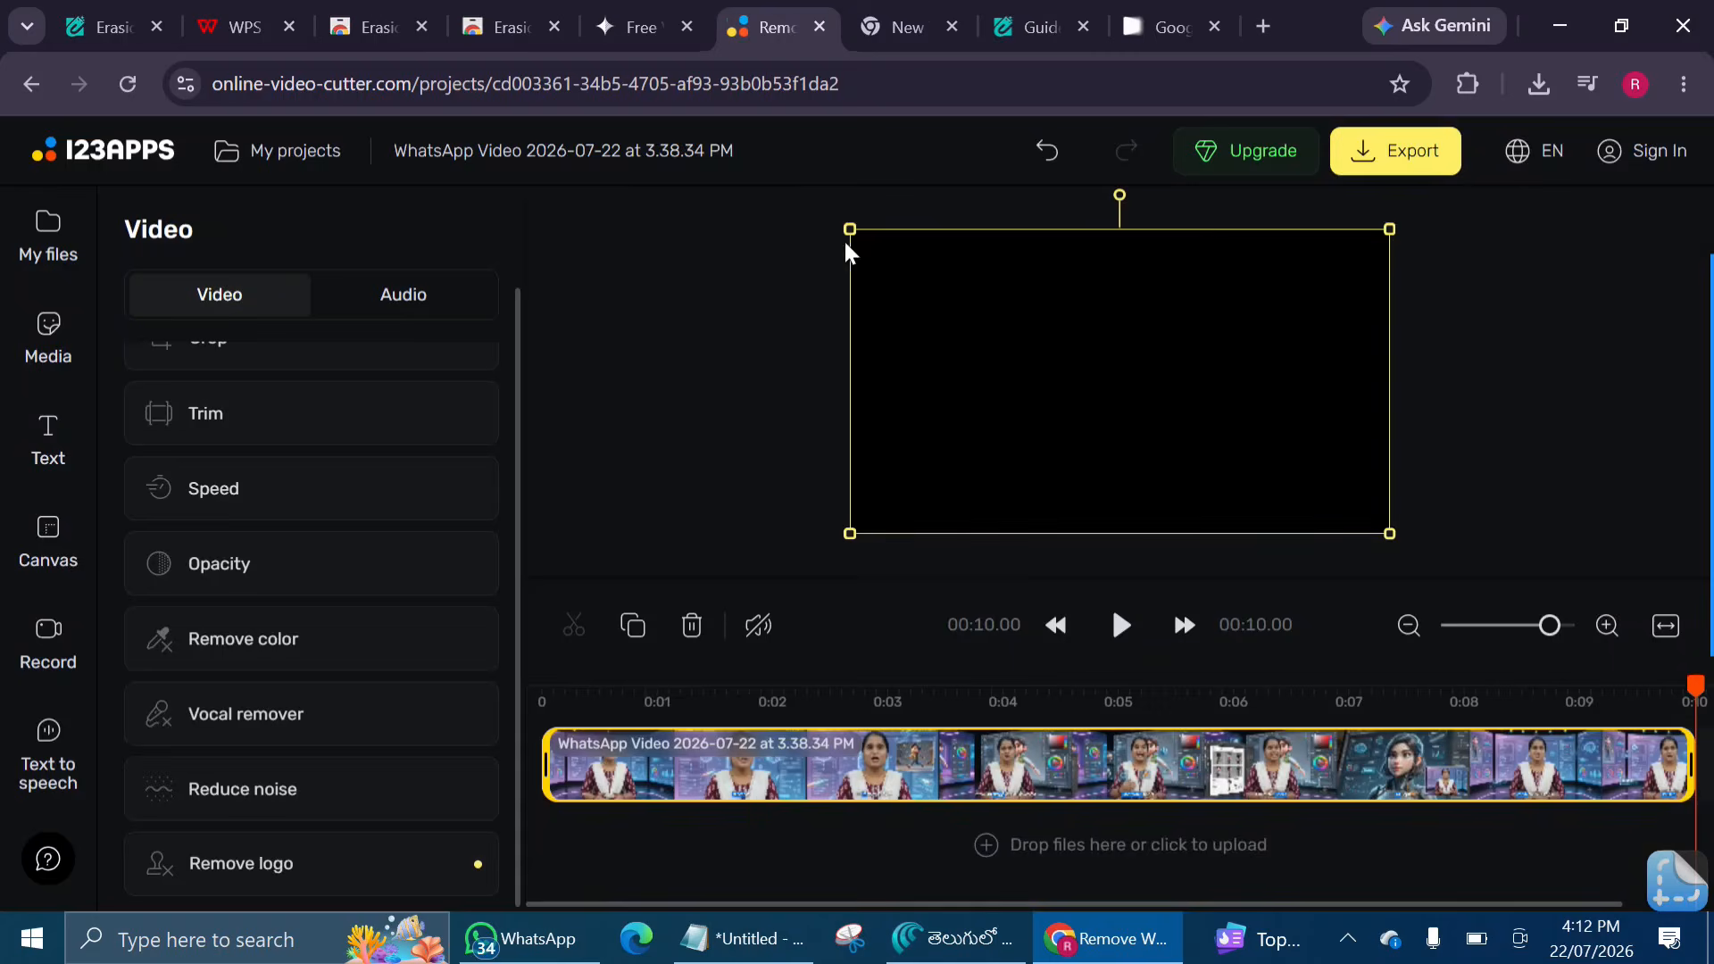
Review the Erasio online tool and user guide, the GeminiWatermarkRemover.io video page and the 123apps editor.
click(109, 30)
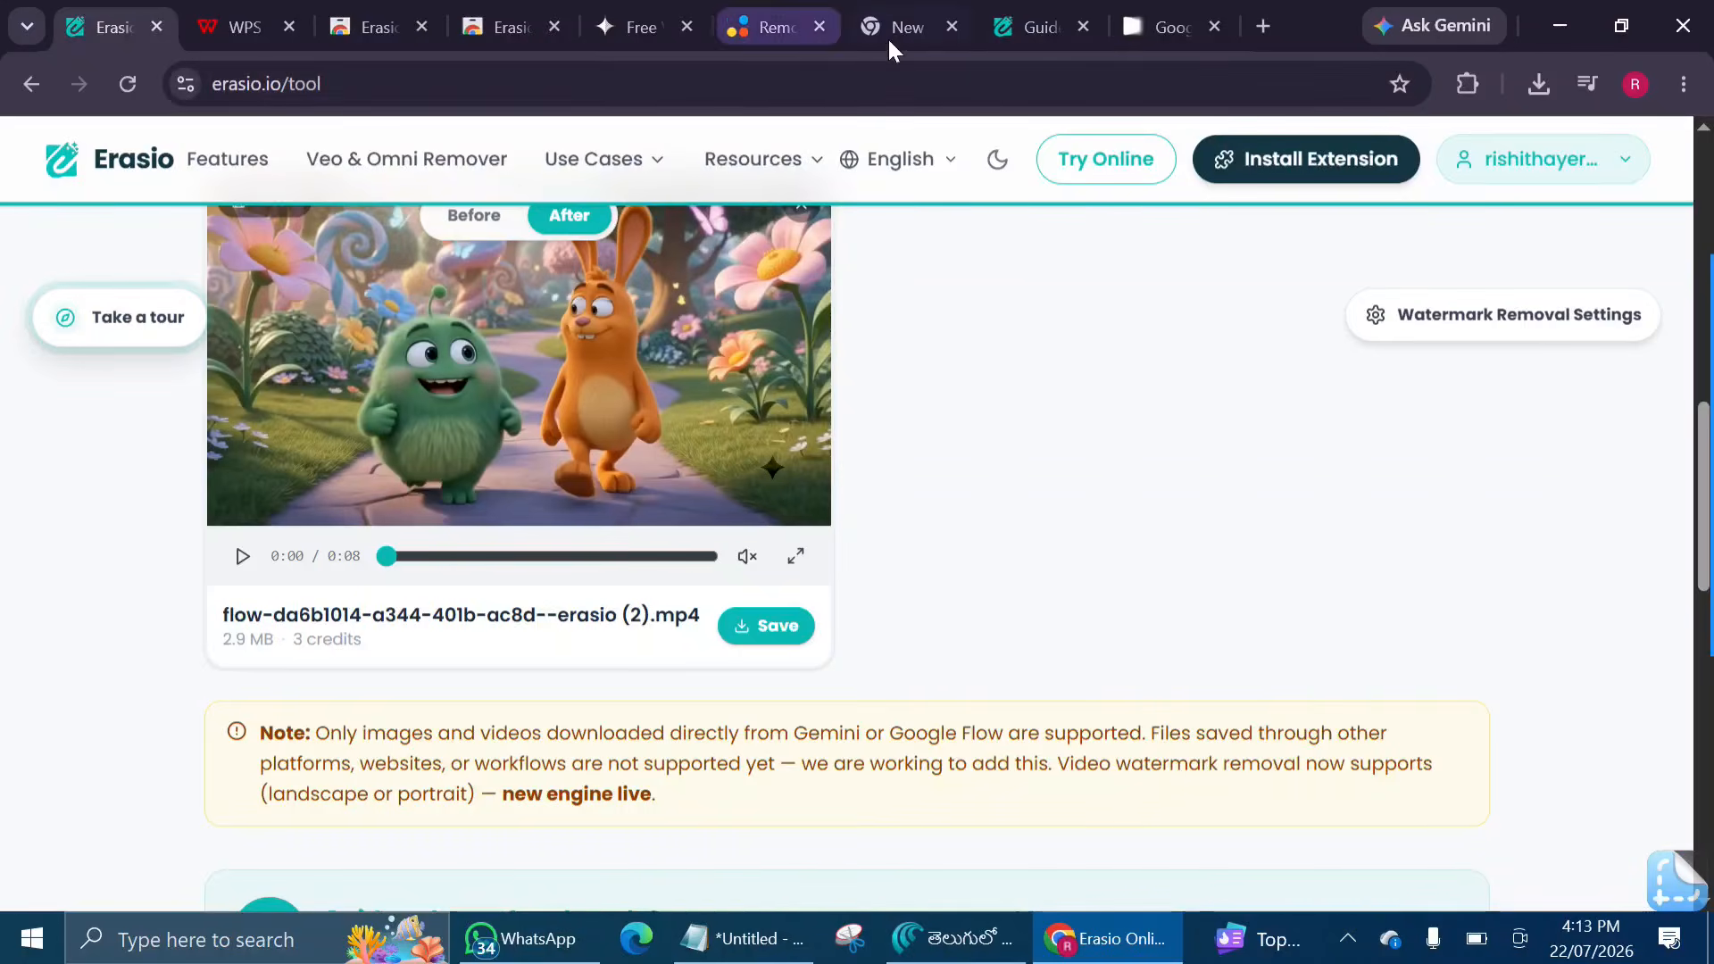
click(1042, 27)
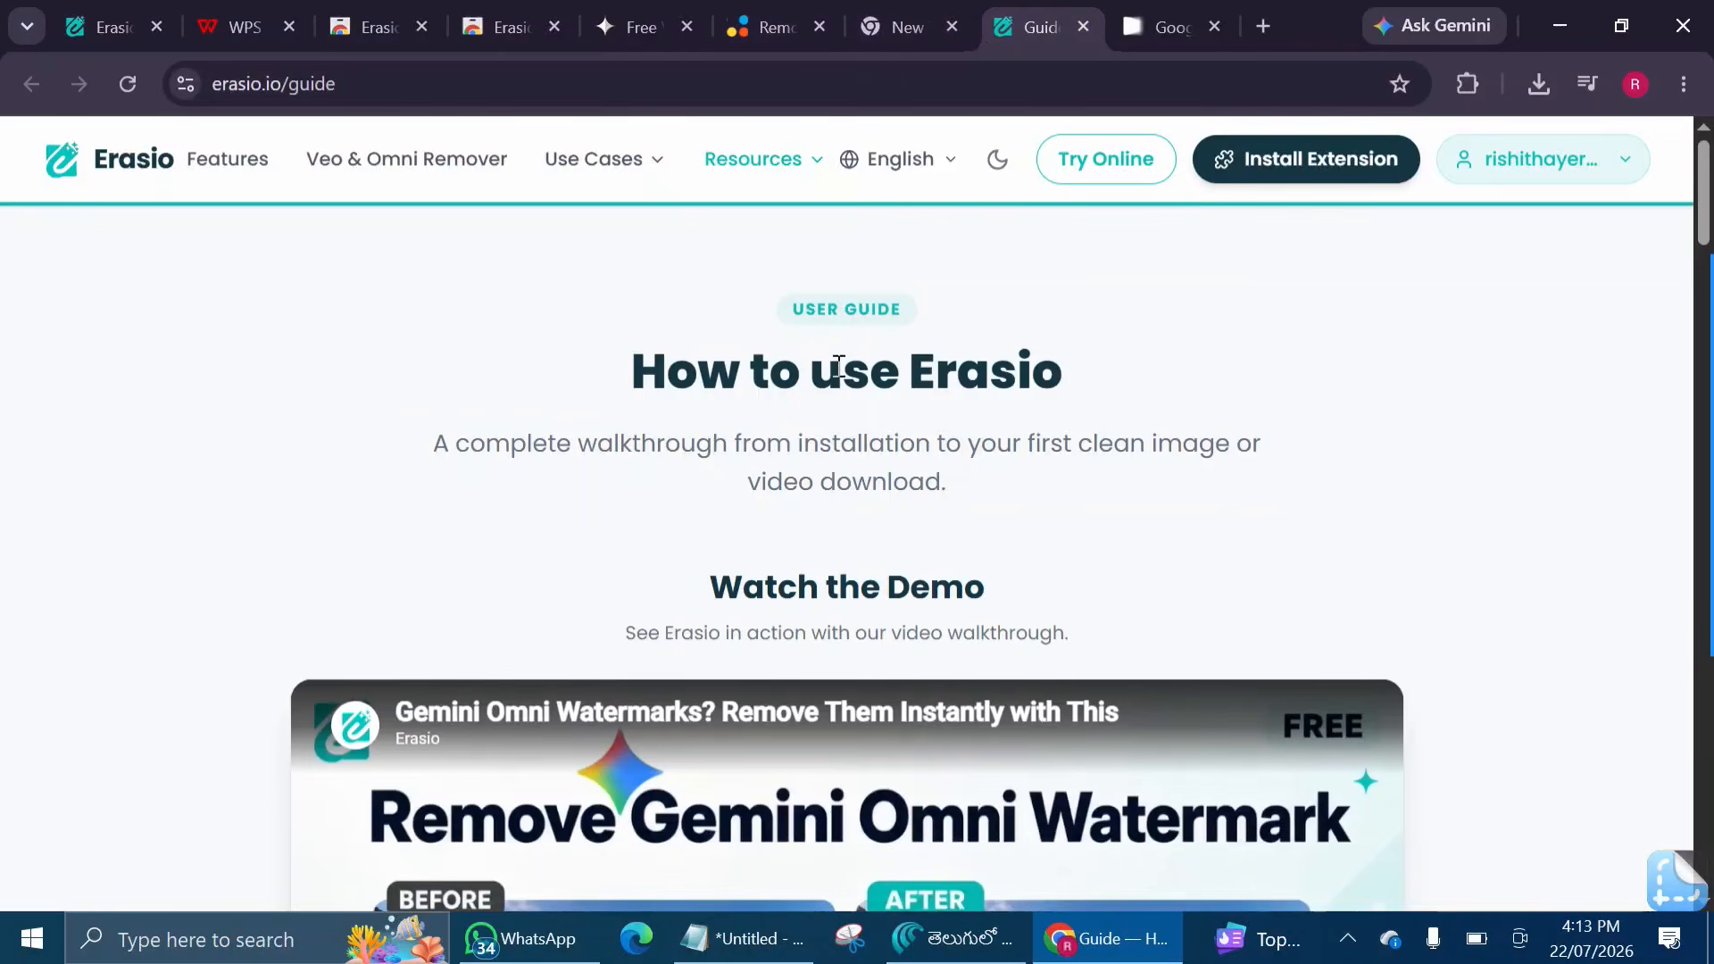
scroll(779, 549, down, 5)
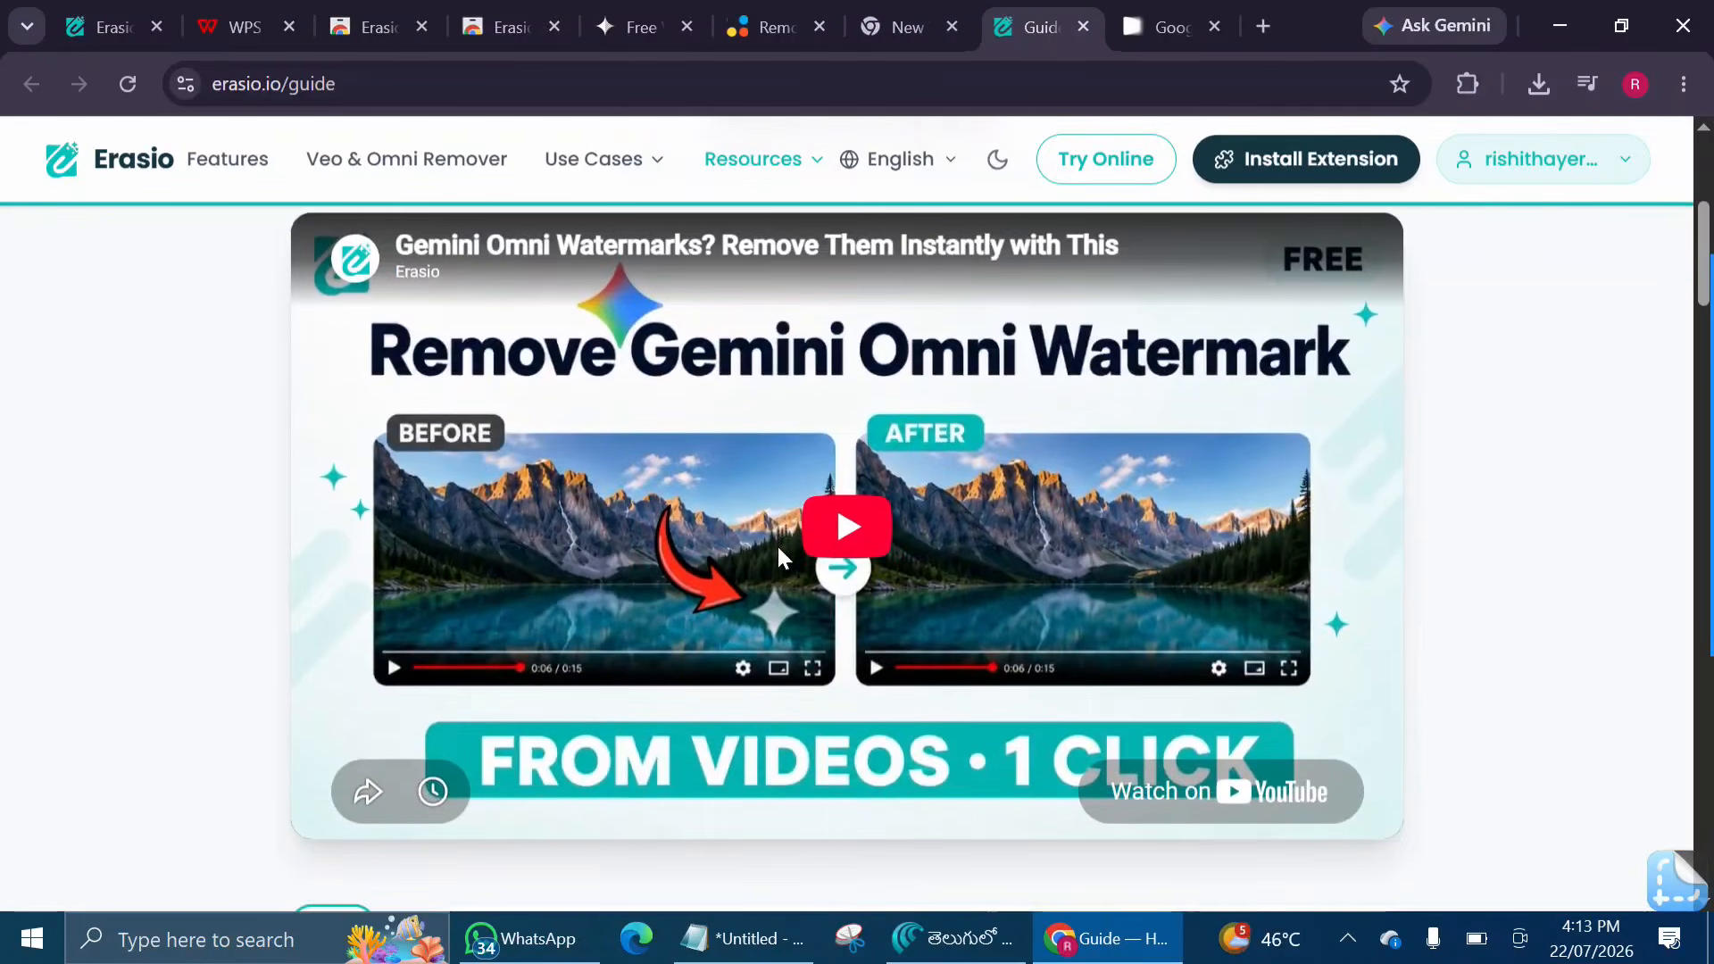
scroll(778, 548, up, 5)
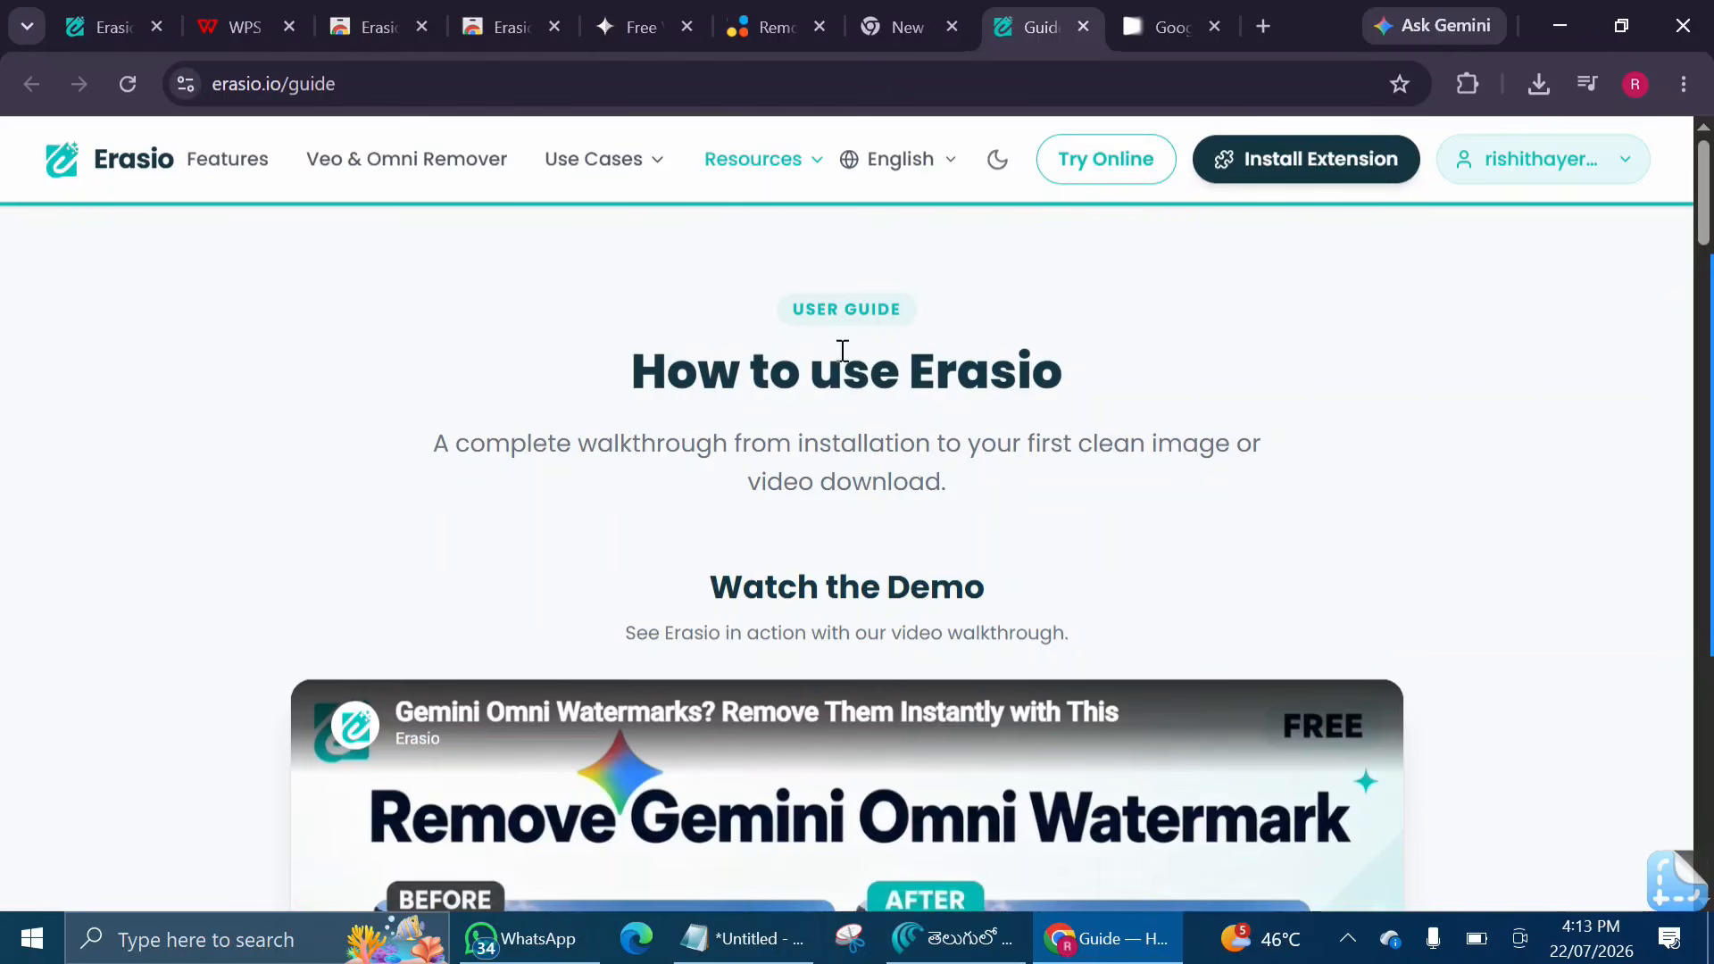
click(640, 22)
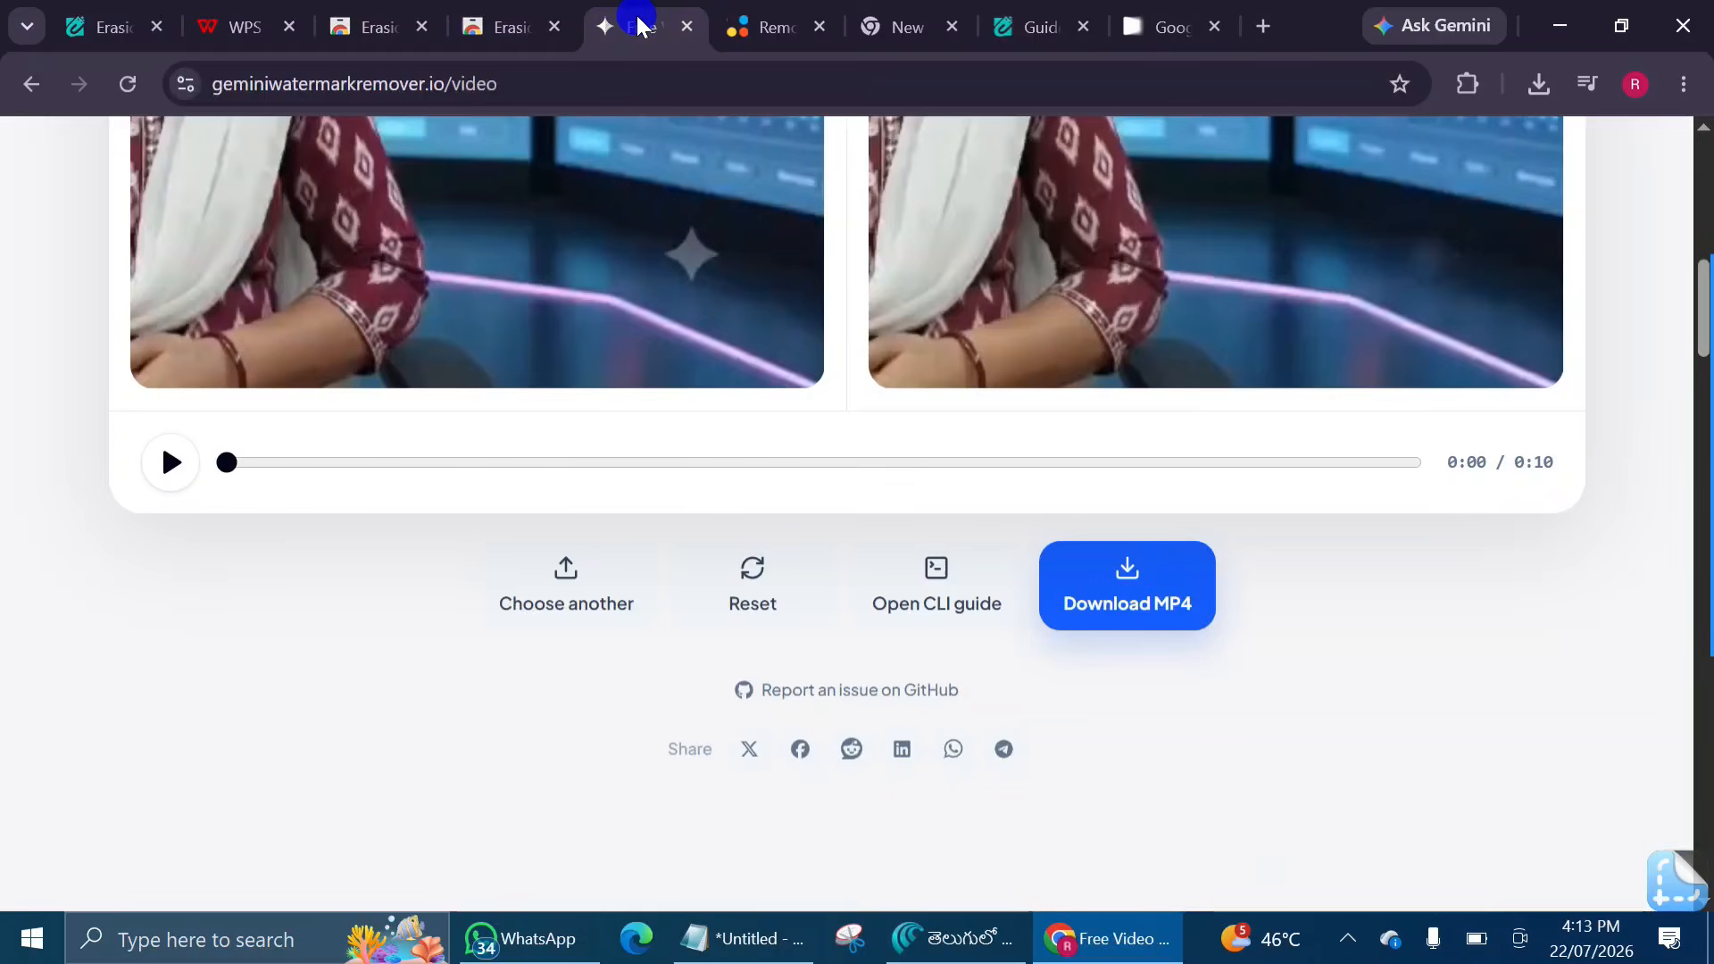
scroll(619, 257, up, 6)
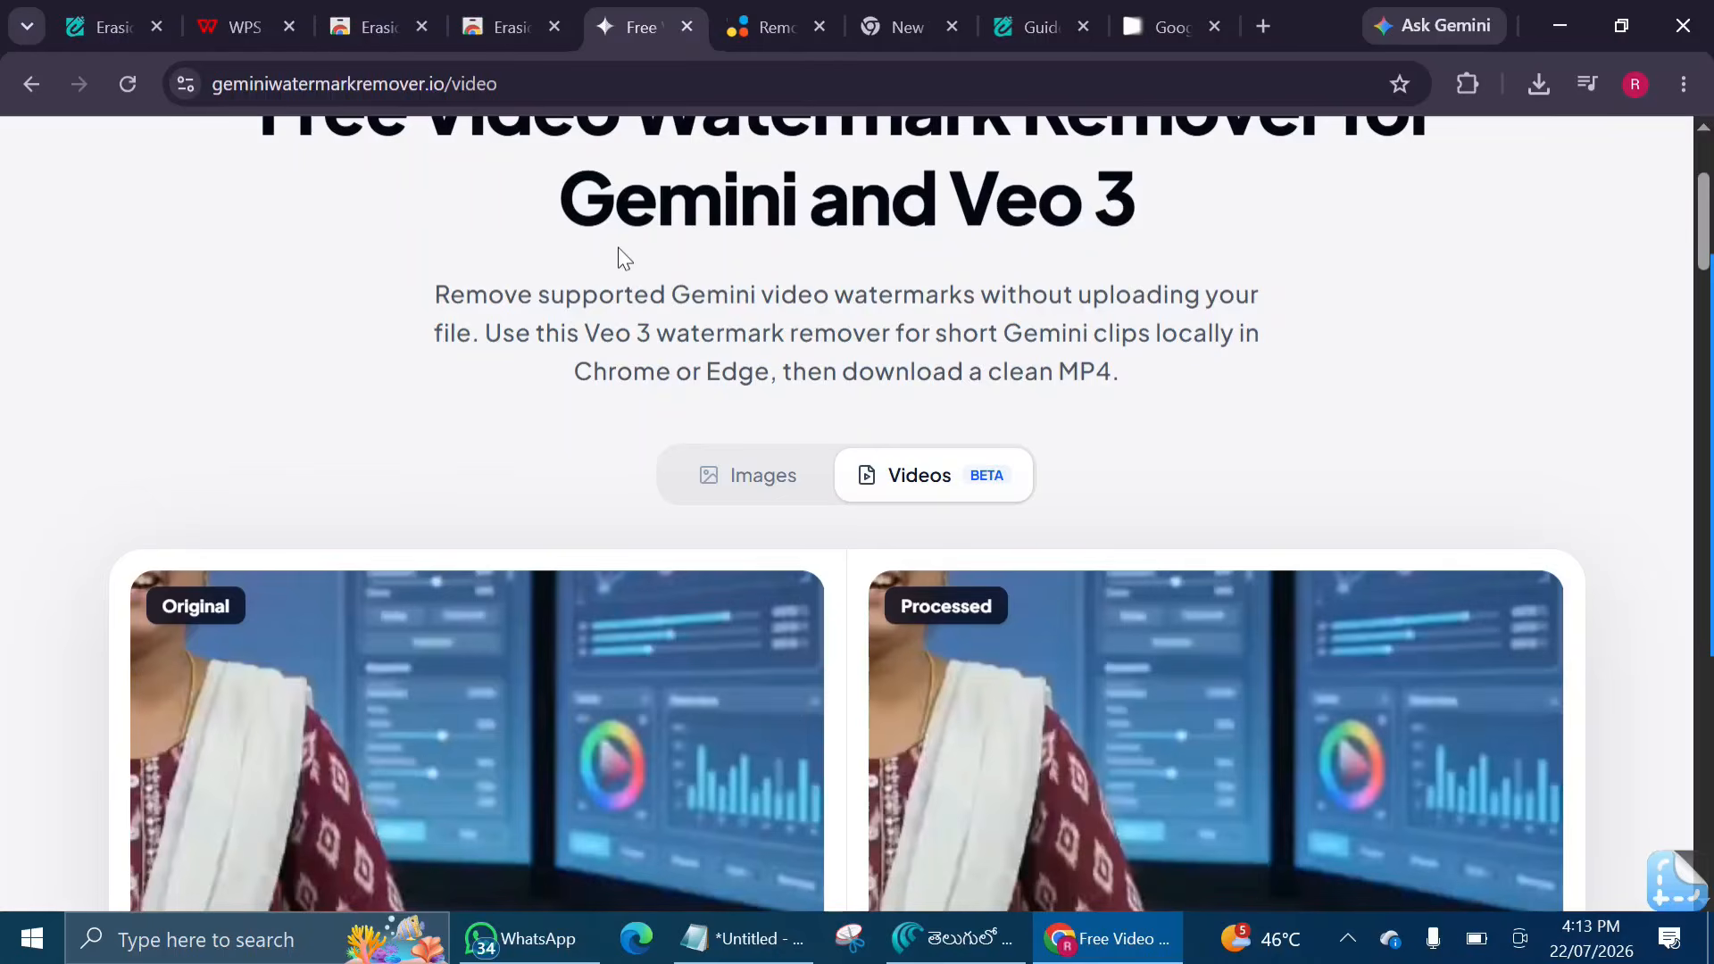
scroll(617, 248, up, 4)
scroll(618, 248, down, 2)
scroll(620, 254, down, 1)
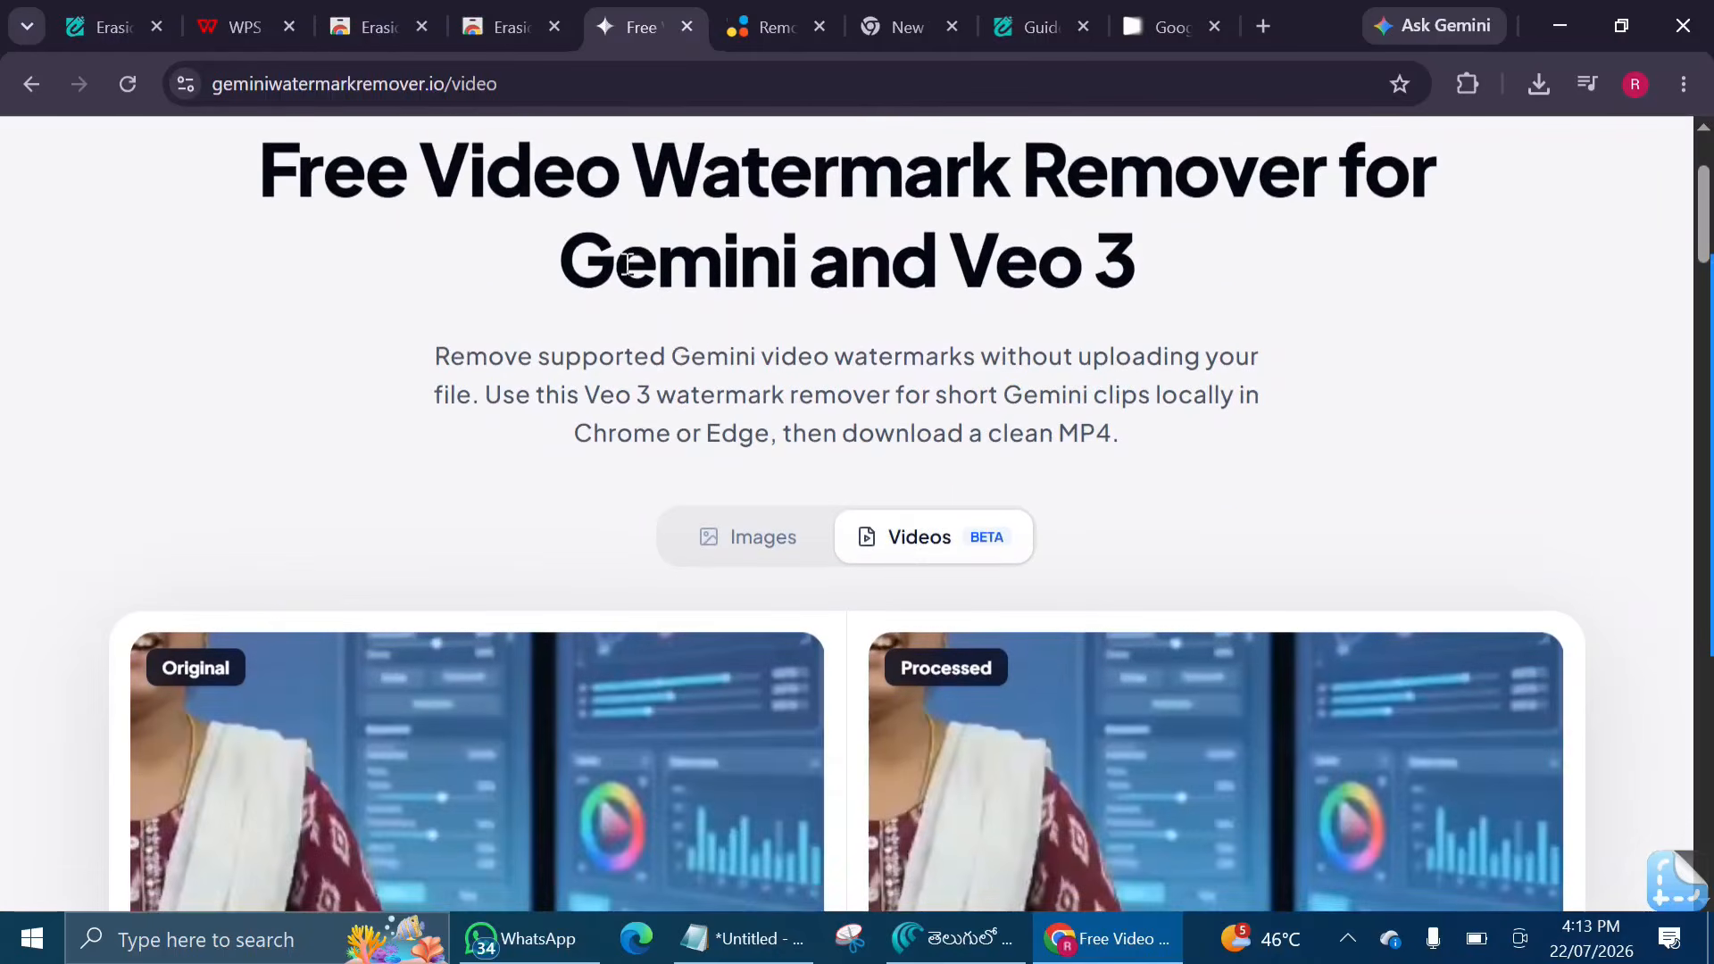
scroll(630, 262, up, 1)
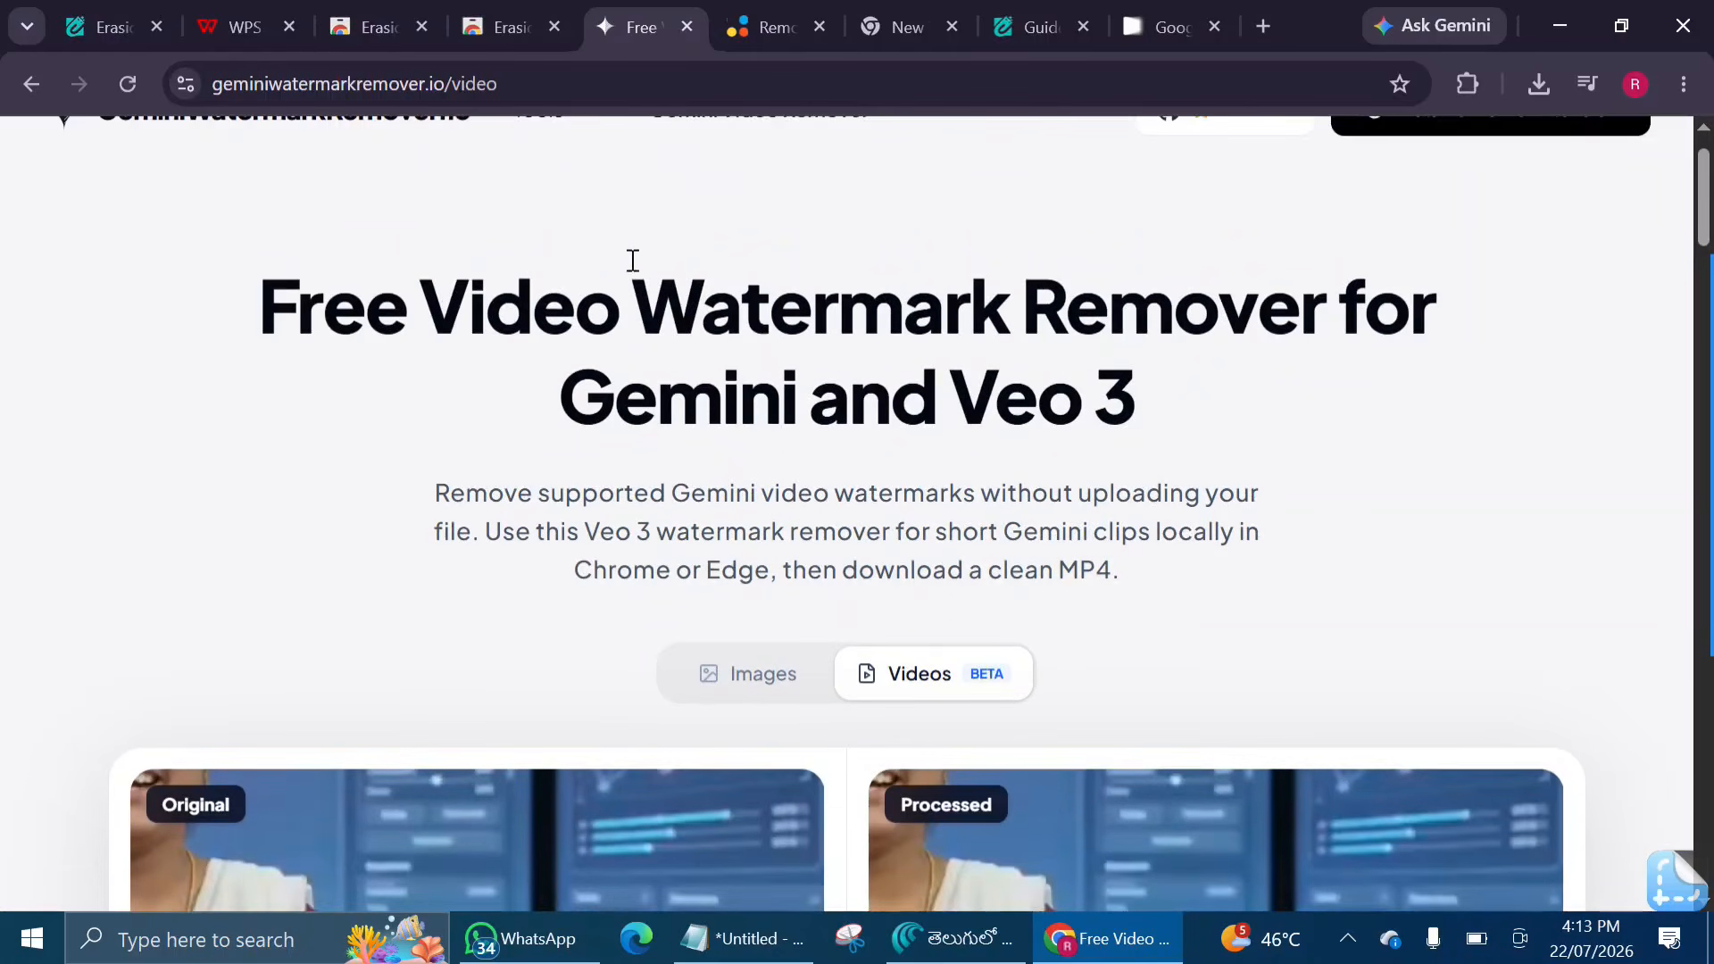
click(758, 25)
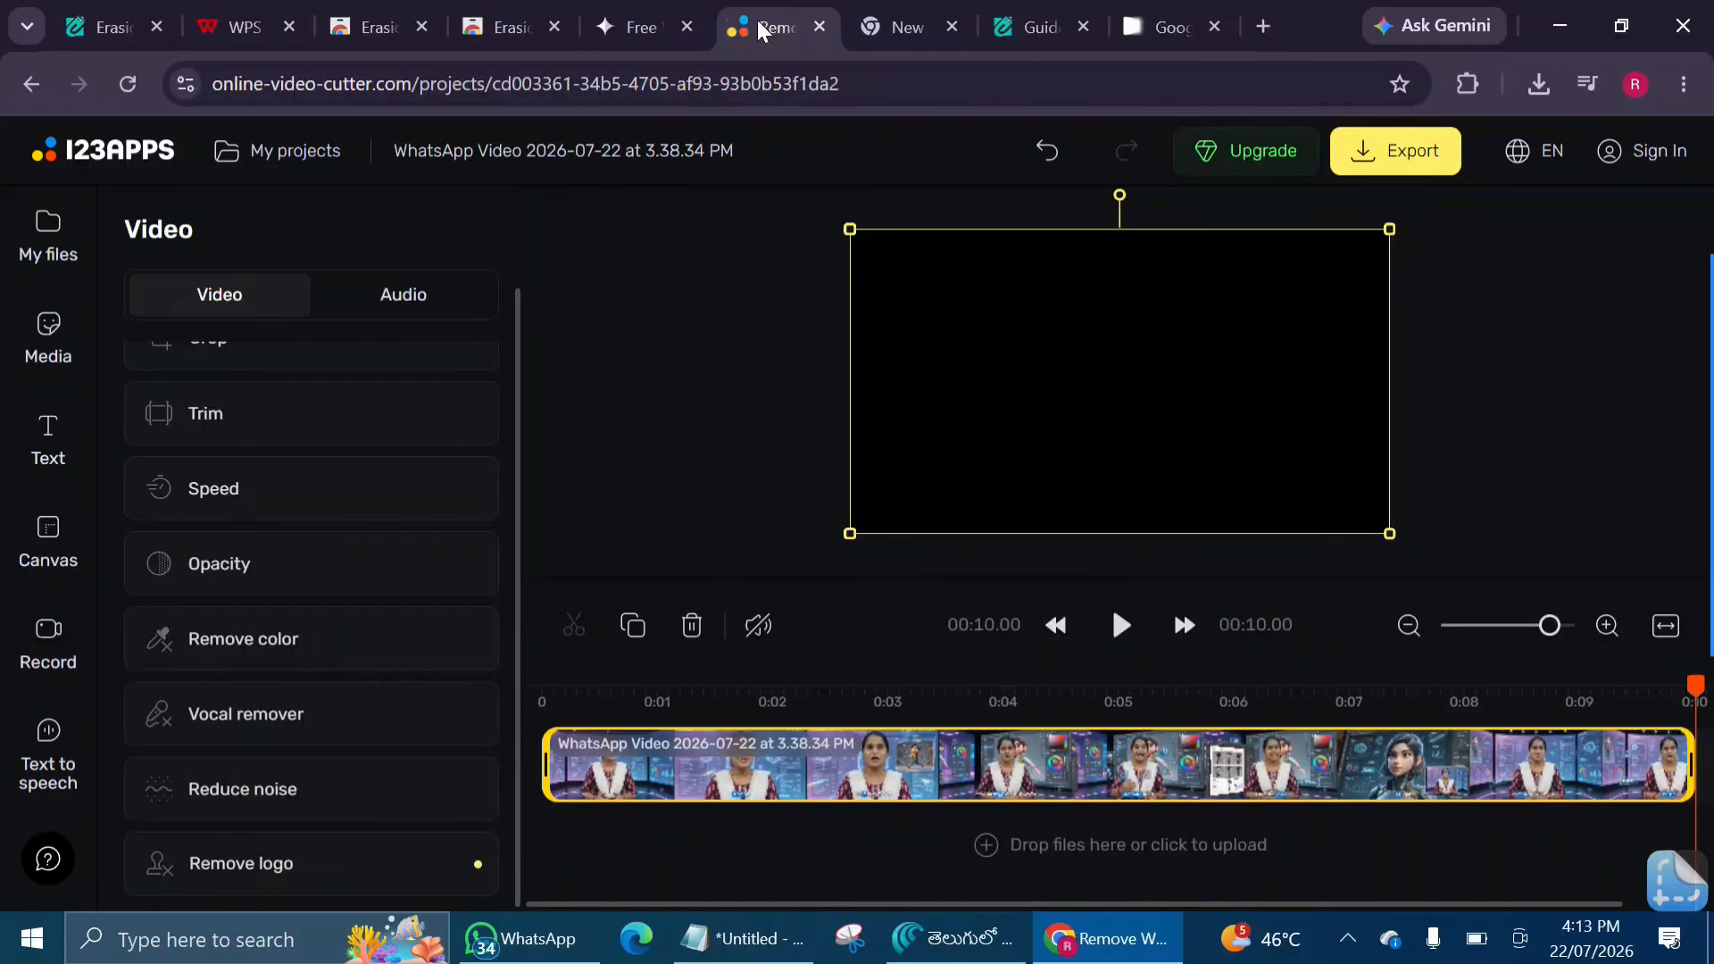